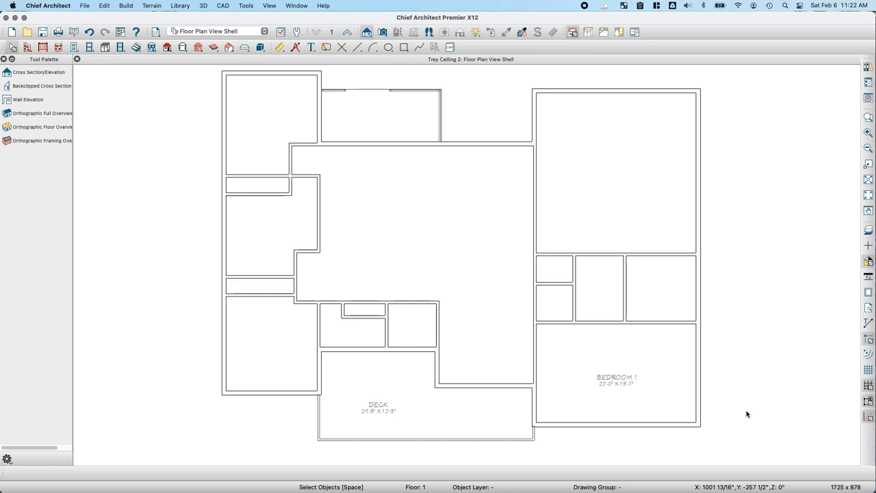
# Add a trey ceiling to Bedroom 1 with 24" width, 12" depth and vertical pitch.
pyautogui.click(868, 117)
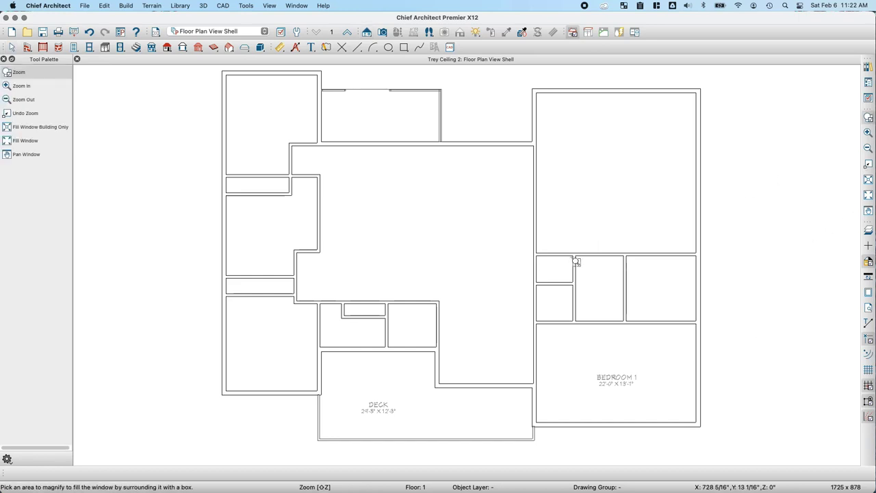
pyautogui.moveTo(525, 308); pyautogui.dragTo(730, 460)
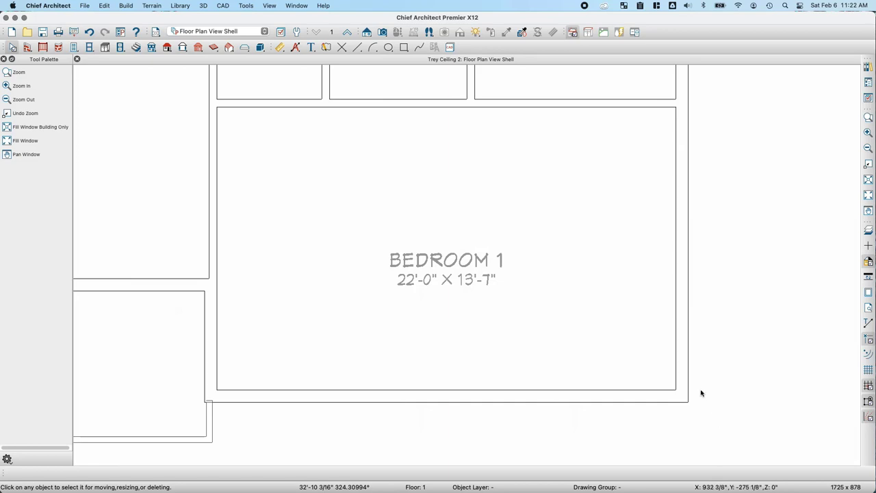
pyautogui.click(566, 256)
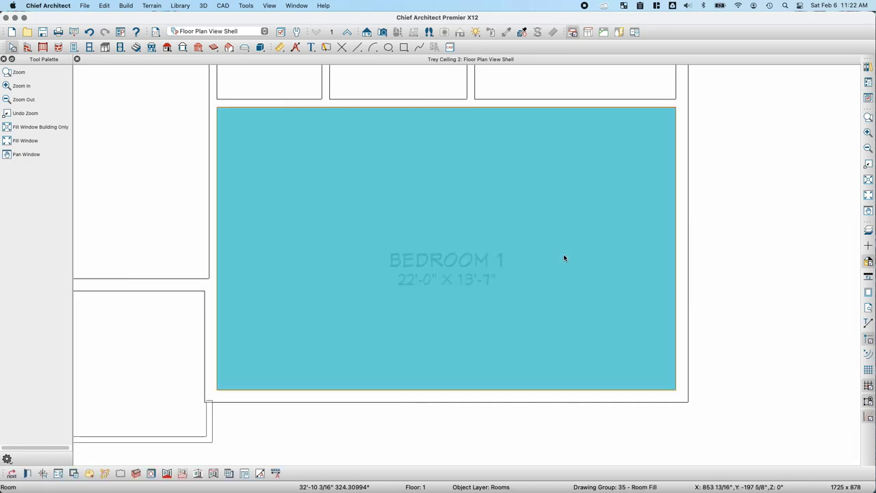
pyautogui.click(213, 473)
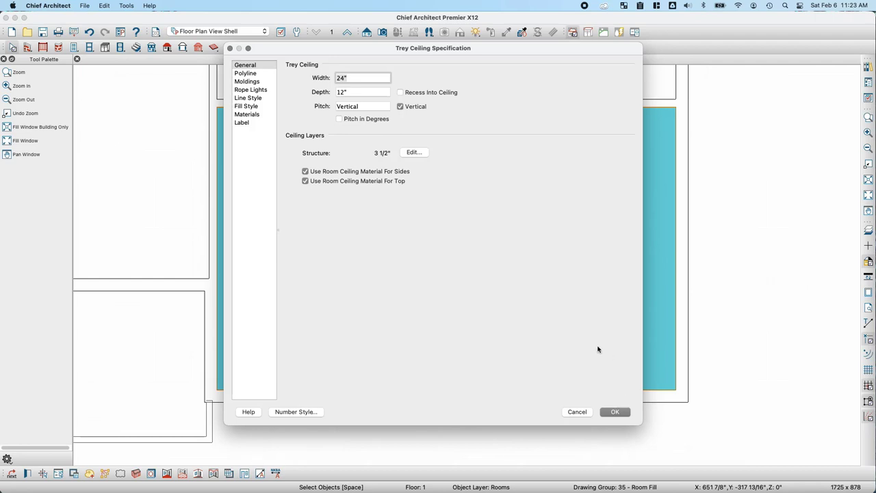
pyautogui.click(613, 411)
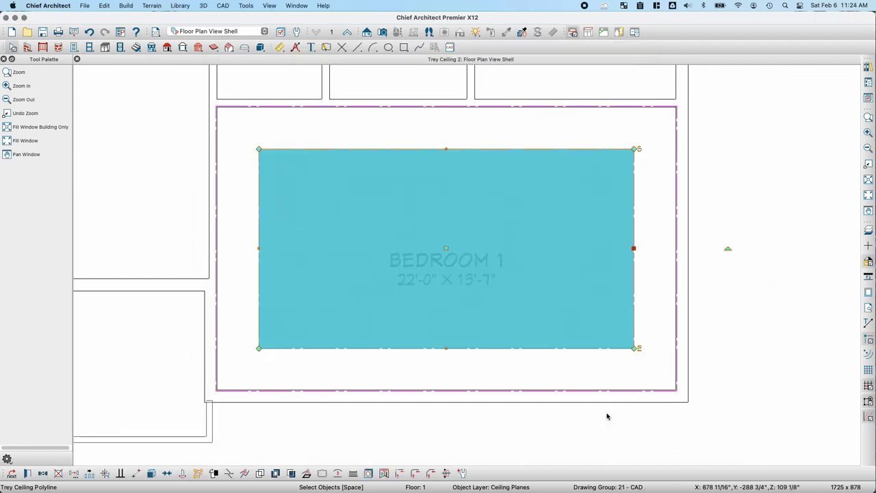
# Inspect the Bedroom 1 trey ceiling profile in a temporary backclipped cross section, closing the section view when done.
pyautogui.click(366, 33)
pyautogui.click(15, 86)
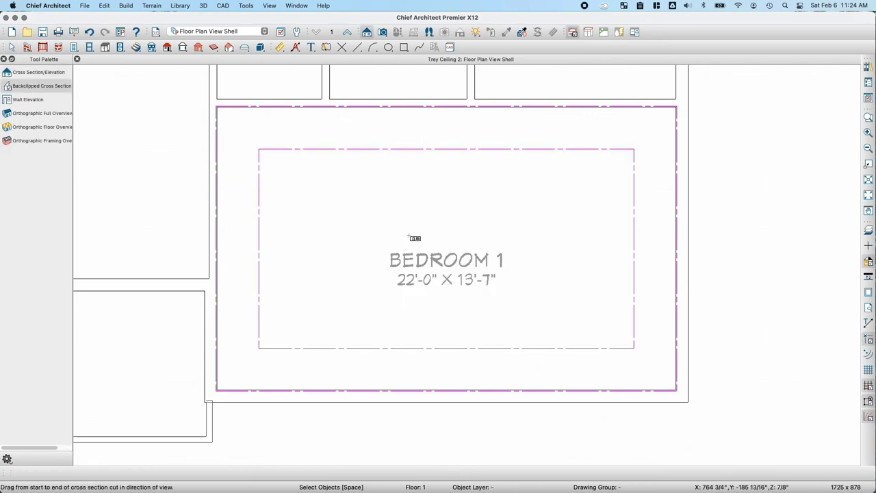
pyautogui.moveTo(413, 238); pyautogui.dragTo(410, 188)
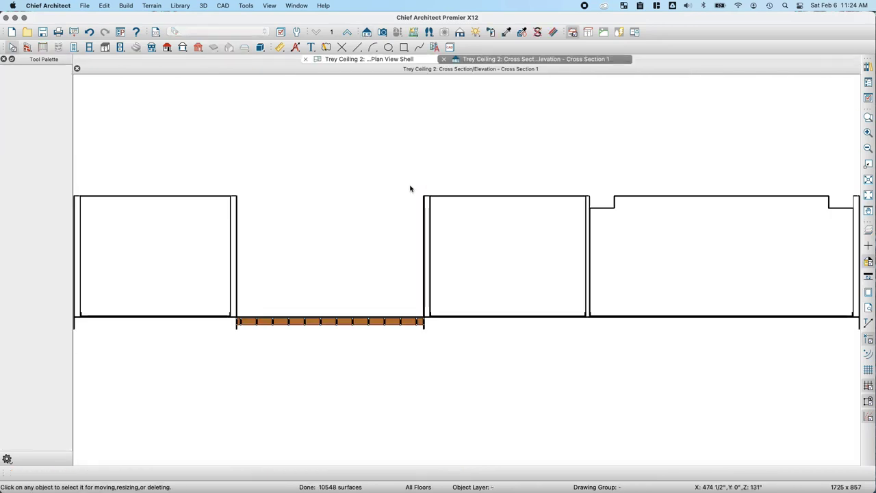
pyautogui.click(868, 117)
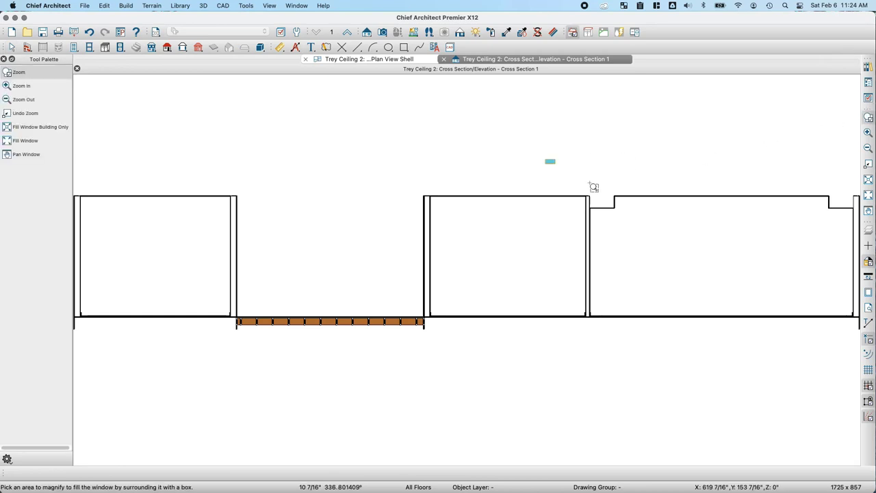
pyautogui.moveTo(593, 187); pyautogui.dragTo(860, 346)
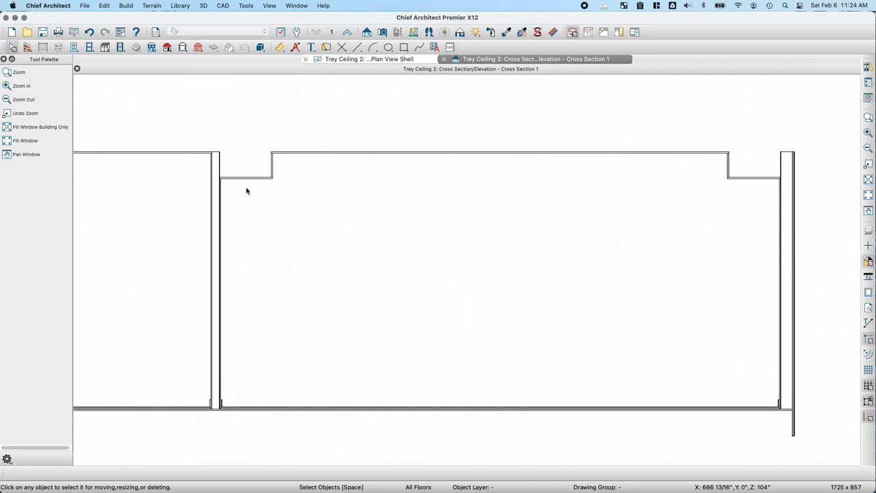
pyautogui.click(443, 60)
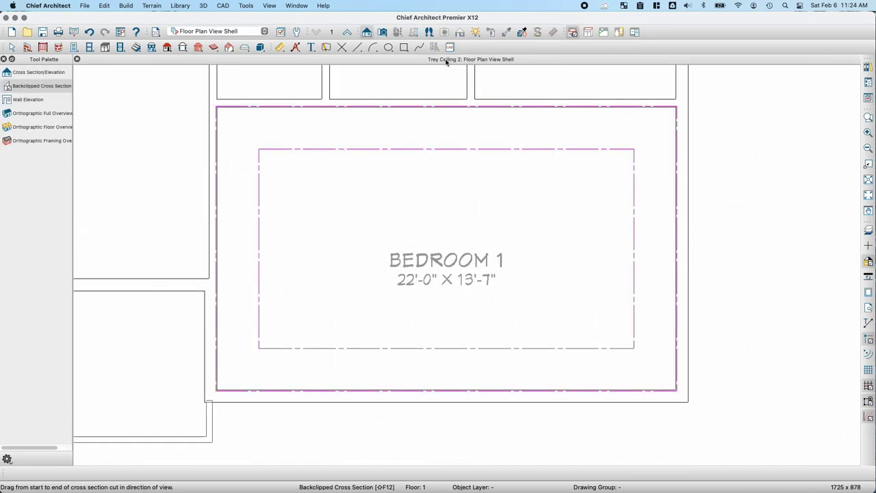
# Set the left and right edges of the Bedroom 1 trey ceiling polyline to 4' from the side walls.
pyautogui.press('space')
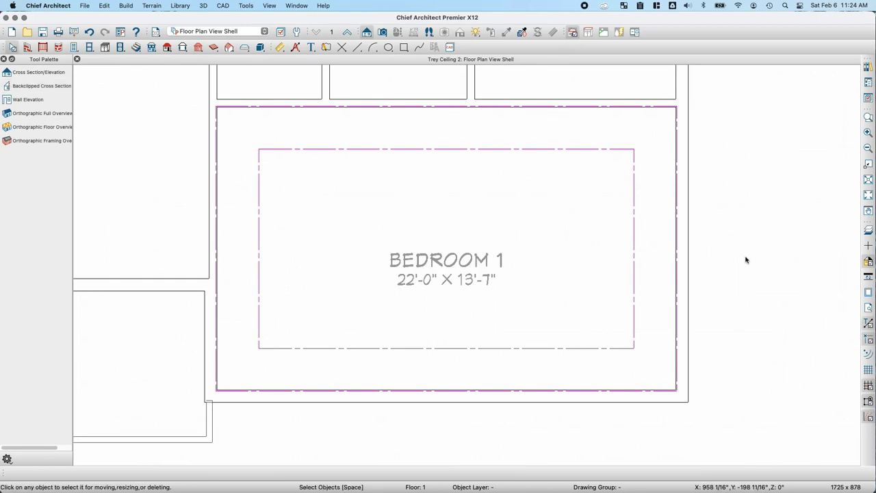
pyautogui.click(258, 240)
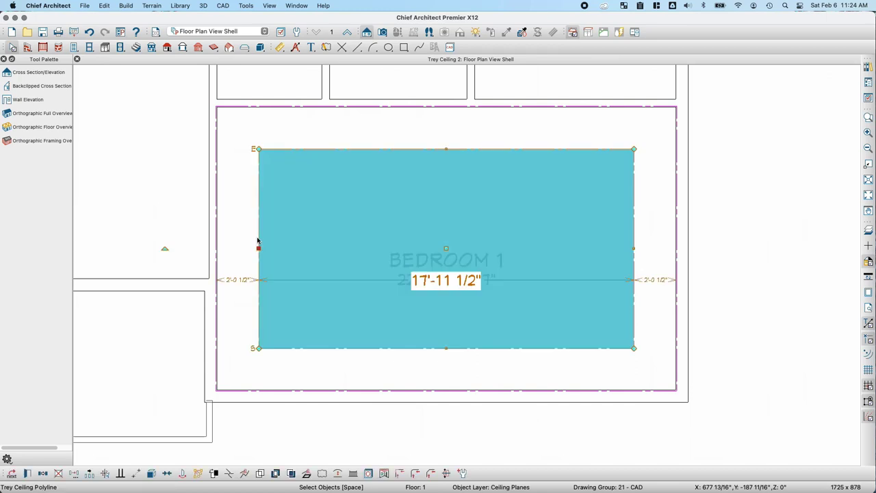
pyautogui.click(238, 285)
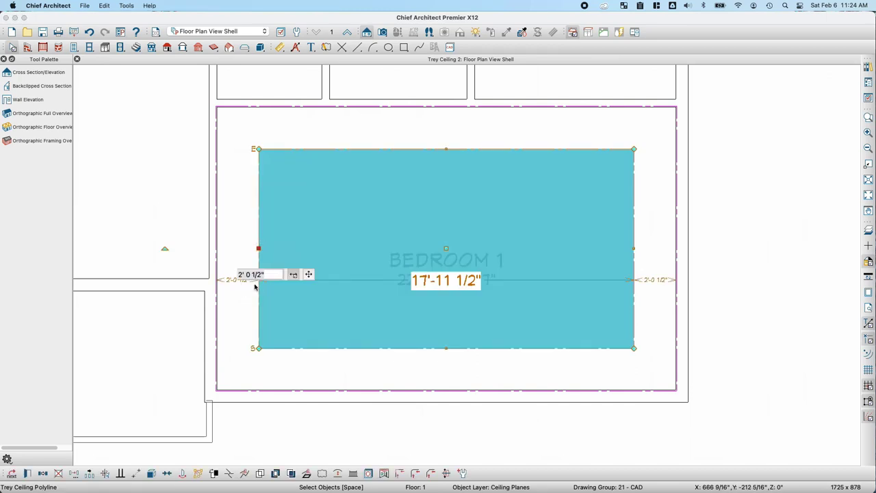
pyautogui.write("4'")
pyautogui.press('Return')
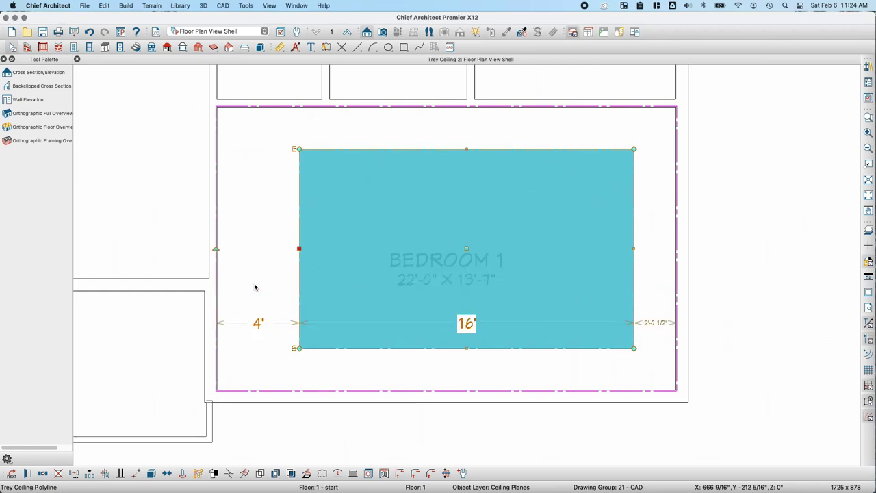
pyautogui.click(636, 248)
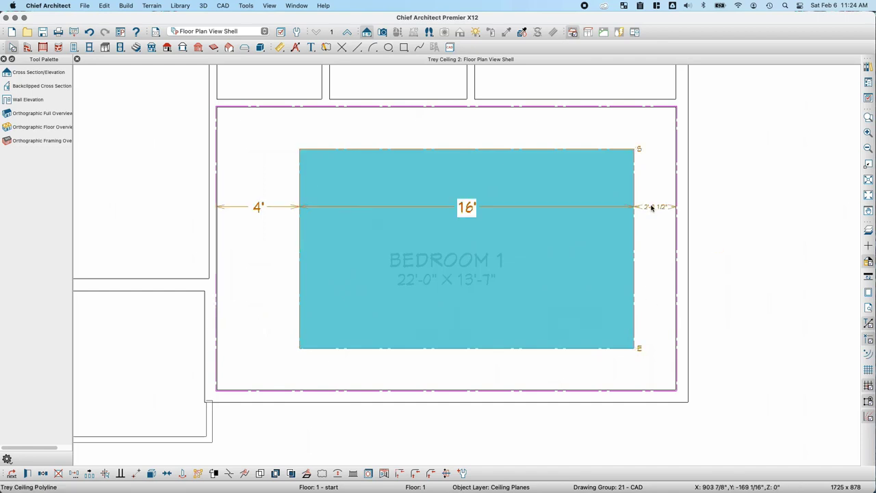
pyautogui.click(654, 206)
pyautogui.write("4'")
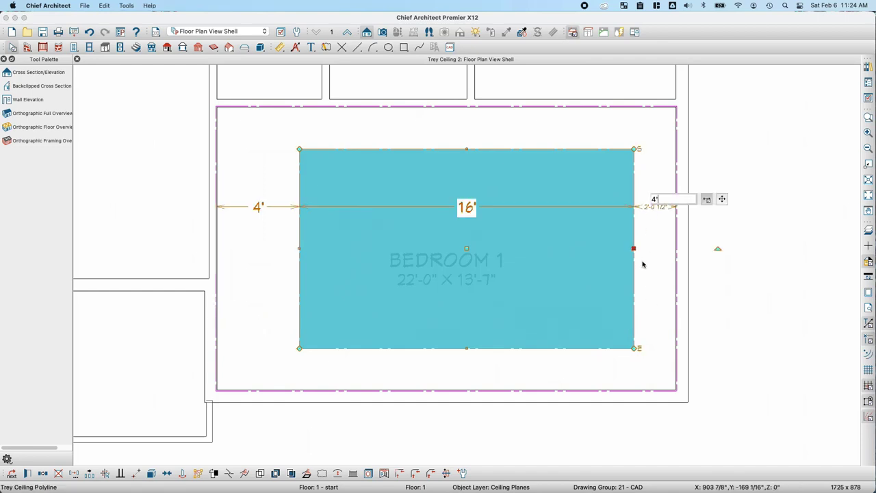
pyautogui.press('Return')
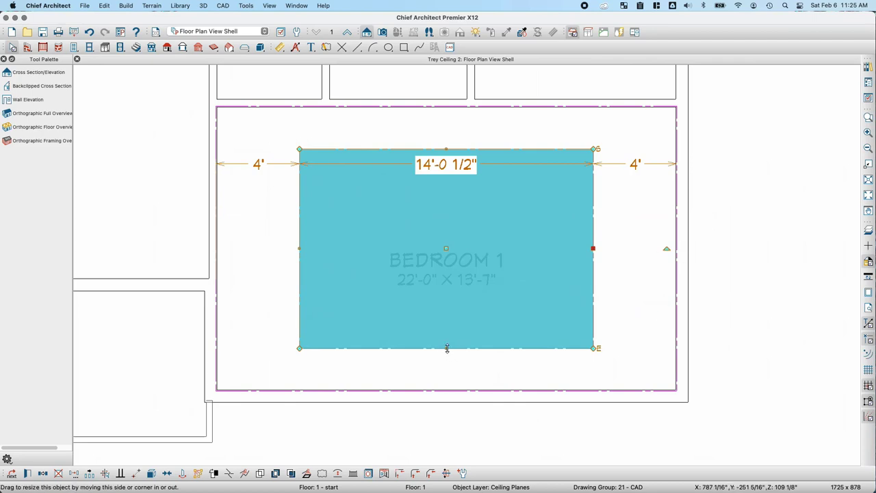
# Chamfer all corners of the Bedroom 1 trey ceiling polyline with a 12" chamfer distance.
pyautogui.click(430, 474)
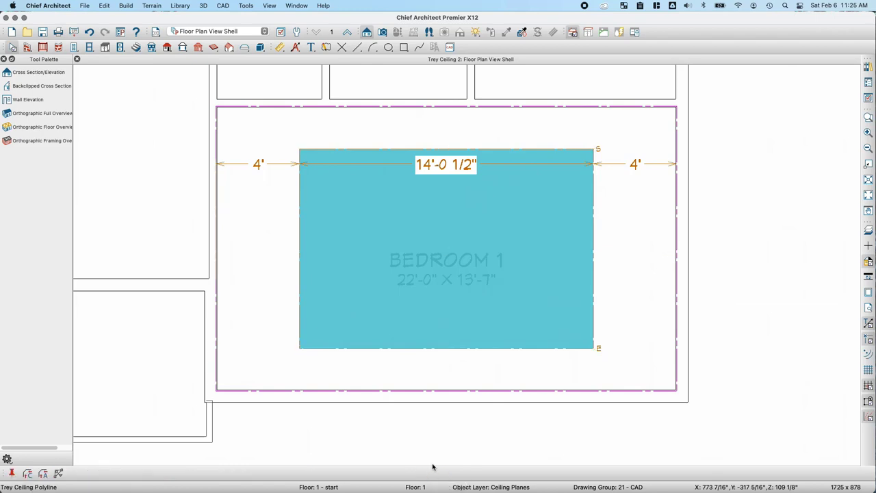
pyautogui.click(27, 474)
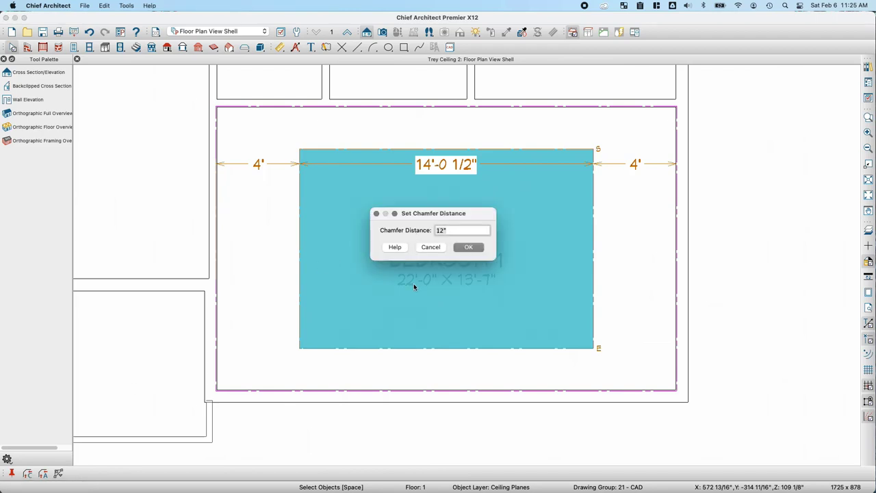
pyautogui.click(469, 248)
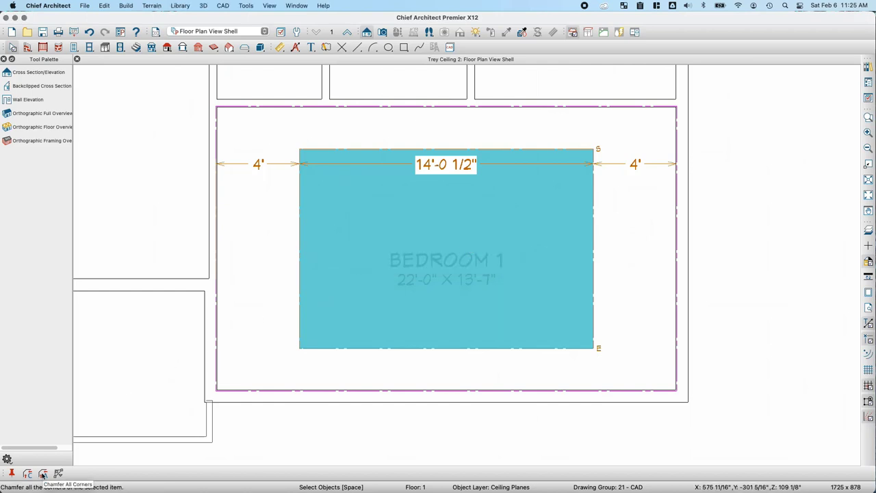
pyautogui.click(42, 474)
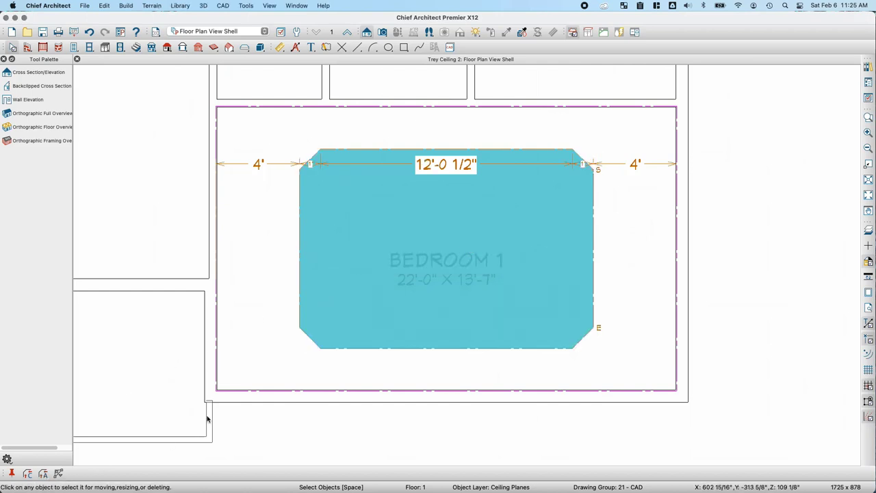
pyautogui.click(727, 300)
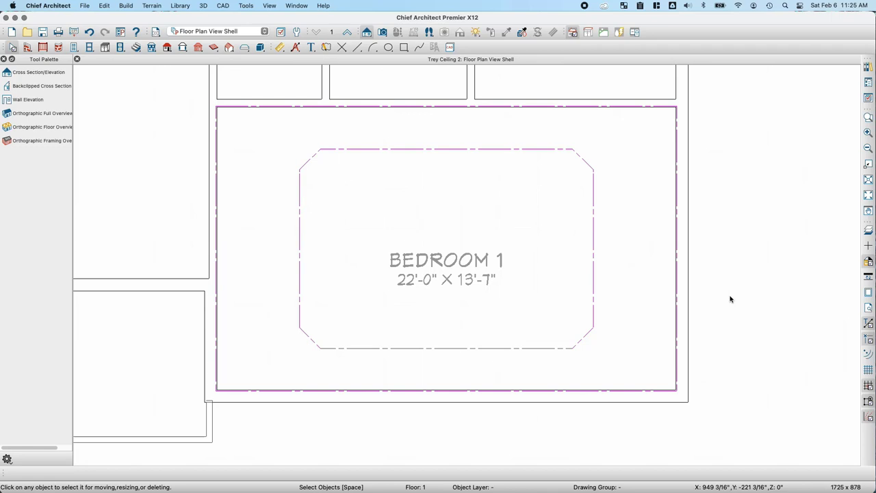
pyautogui.click(459, 349)
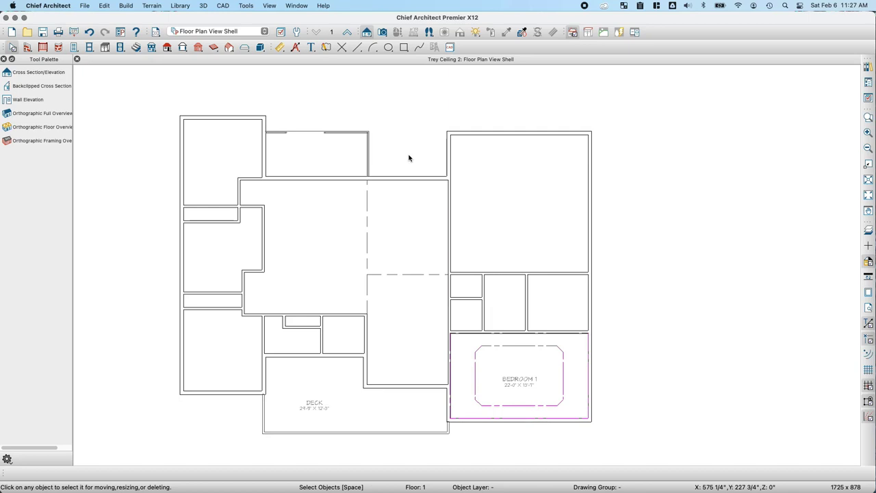
# Draw a rectangular trey ceiling polyline about 11'-11" by 15'-7" in the large central room, left of the dashed vertical divider.
pyautogui.click(315, 242)
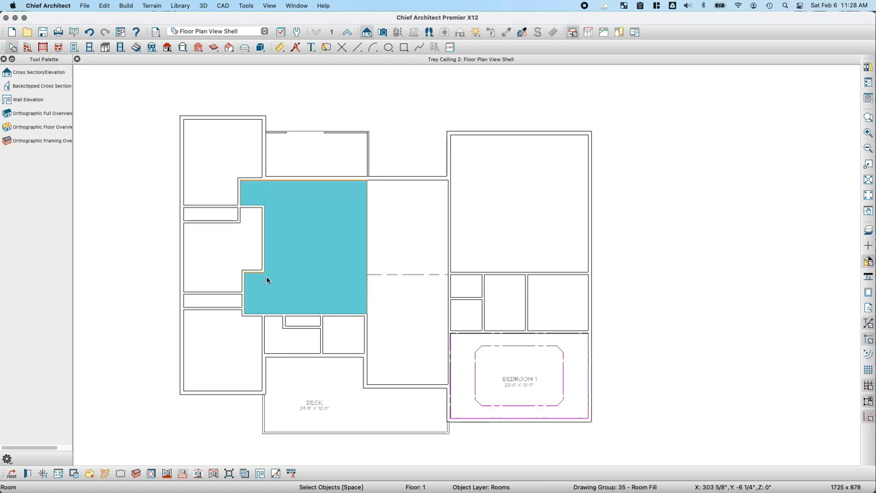
pyautogui.click(167, 47)
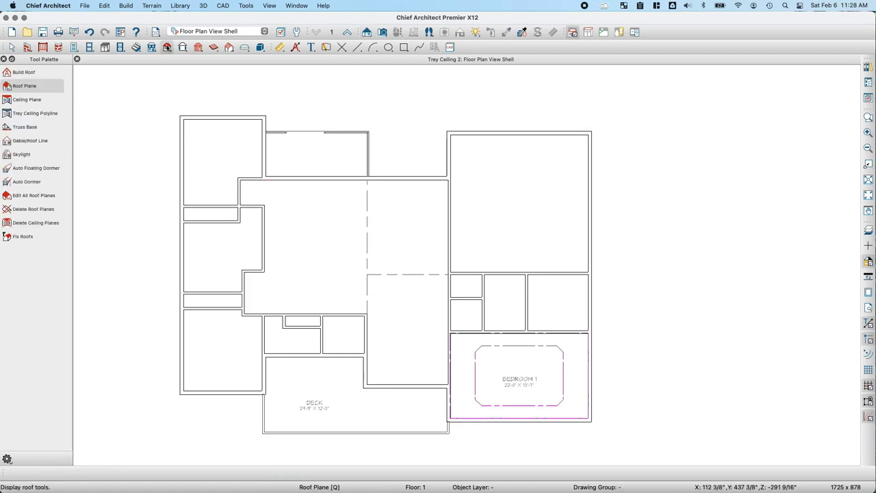
pyautogui.click(36, 114)
pyautogui.click(262, 207)
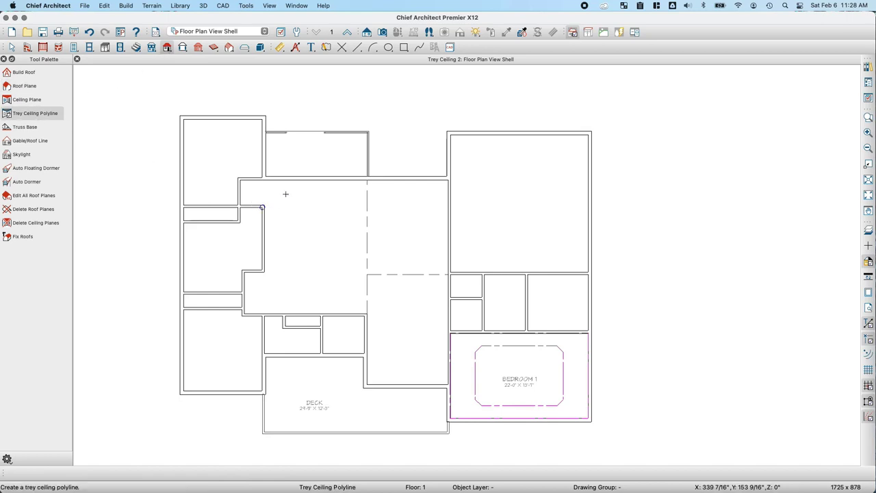
pyautogui.moveTo(280, 193); pyautogui.dragTo(352, 290)
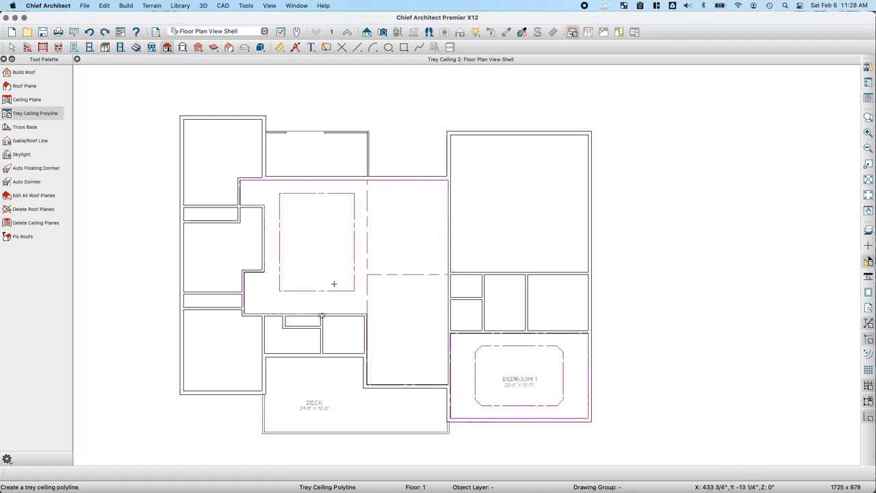
# Set the lower edge of the central room's trey ceiling polyline to 2' from the wall below it.
pyautogui.click(333, 291)
pyautogui.scroll(2, 346, 299)
pyautogui.scroll(1, 346, 311)
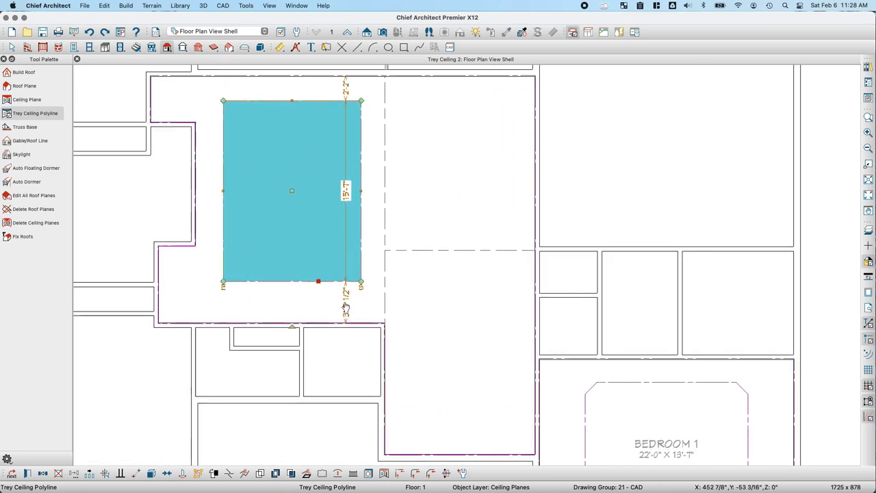
pyautogui.click(344, 306)
pyautogui.write('2')
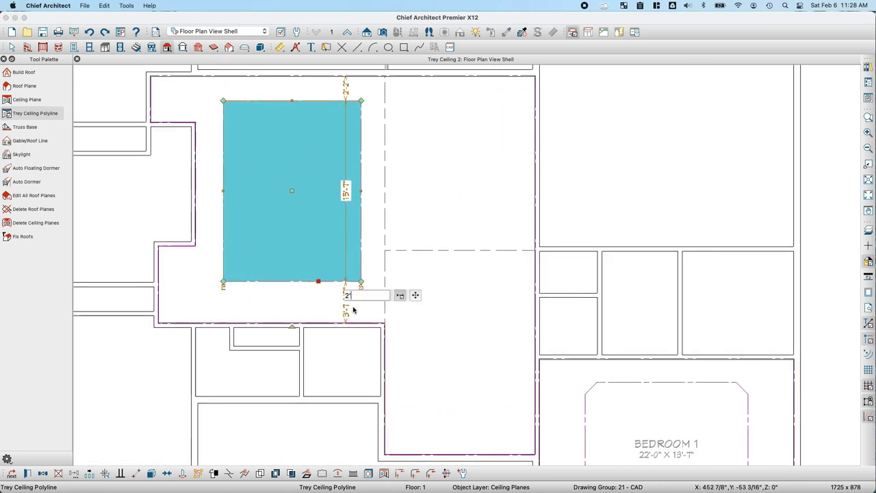
pyautogui.press('Return')
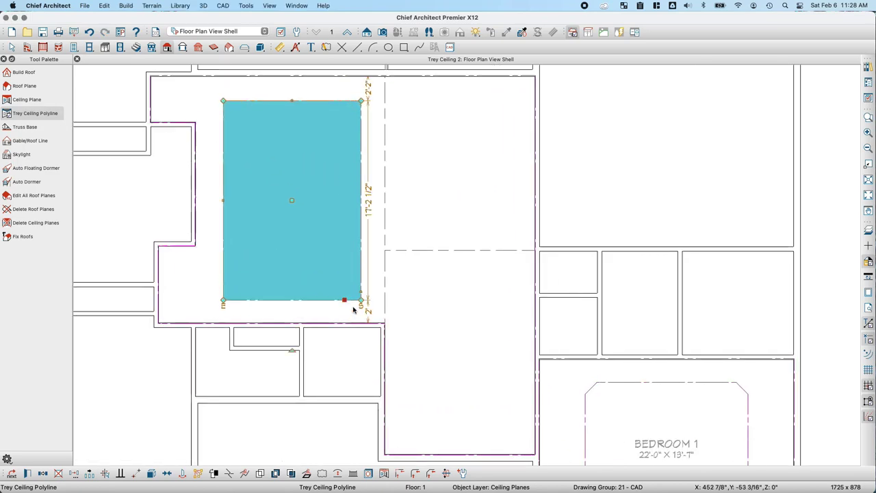
# Set the left edge of the central room's trey ceiling polyline to 2' from the adjacent wall.
pyautogui.click(361, 185)
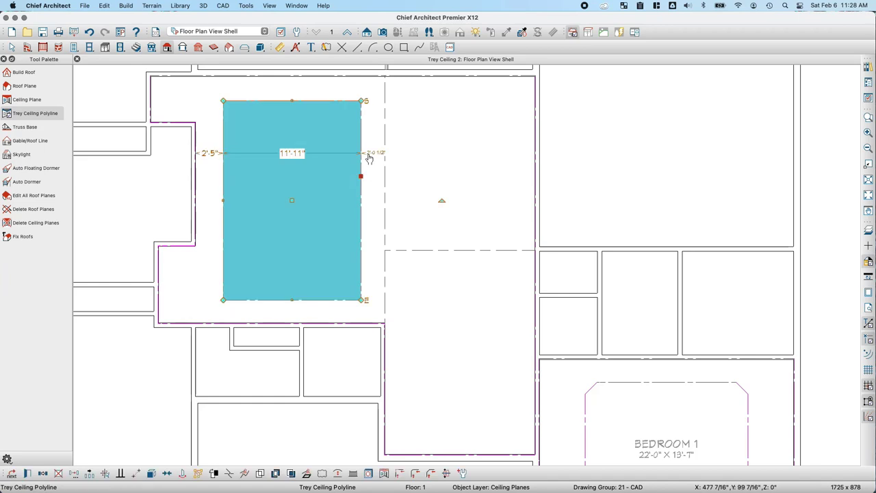
pyautogui.click(211, 154)
pyautogui.write("2'")
pyautogui.press('Return')
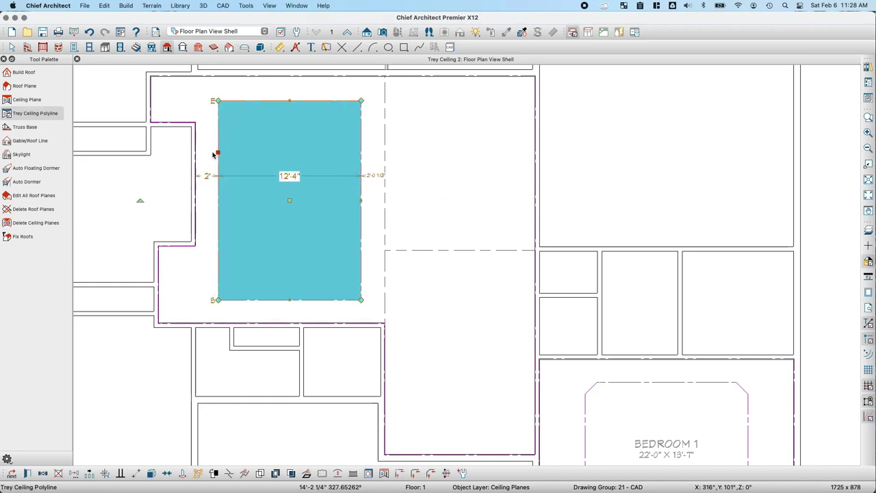
# Set the upper edge of the central room's trey ceiling polyline to 2' from the wall above it.
pyautogui.click(290, 100)
pyautogui.click(269, 87)
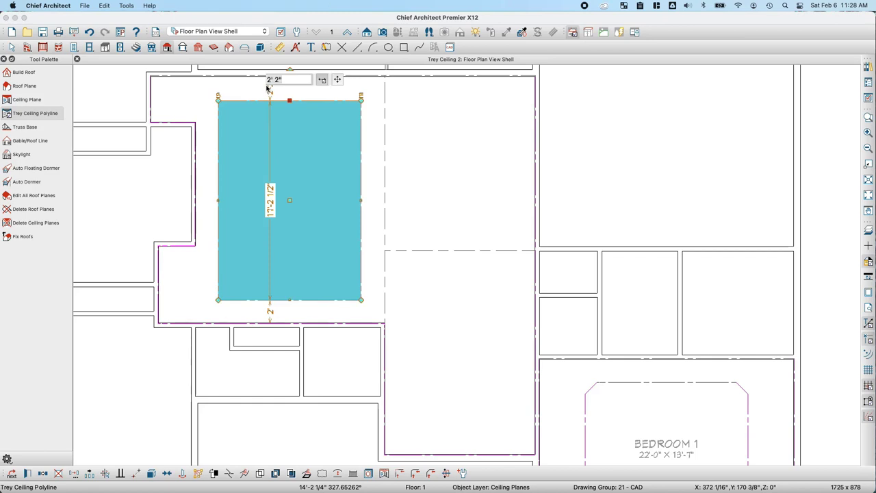
pyautogui.write("2'")
pyautogui.press('Return')
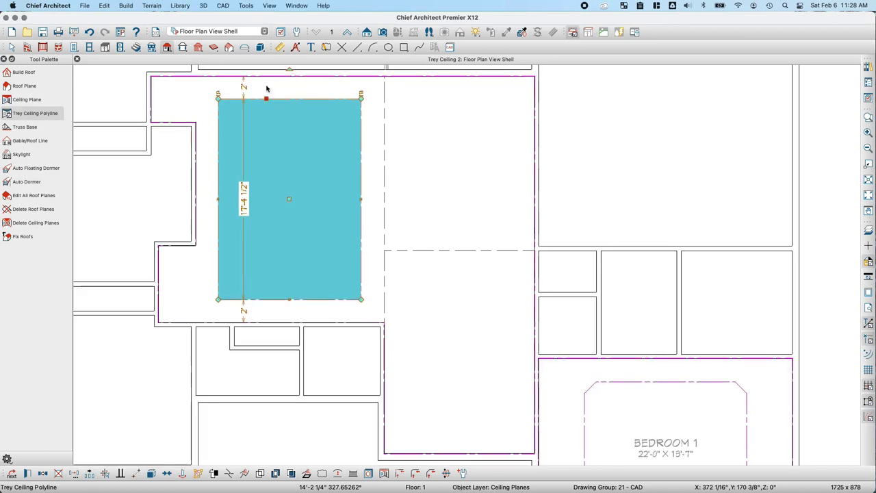
pyautogui.scroll(-3, 288, 137)
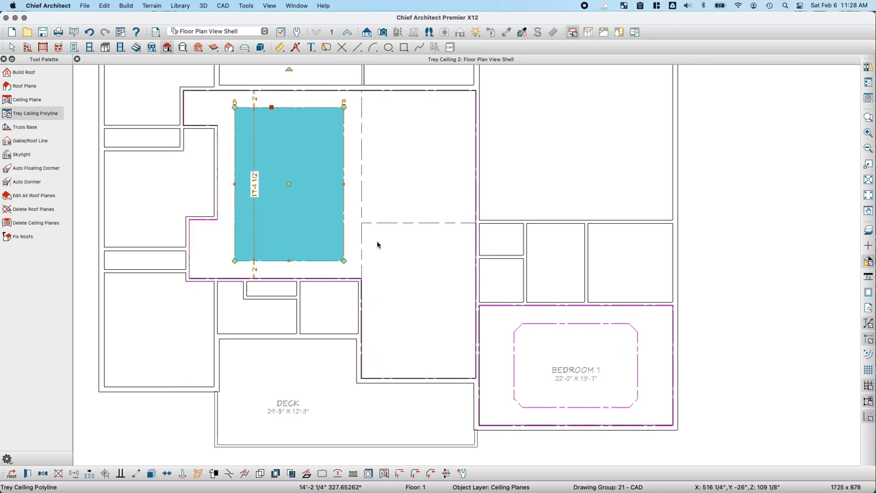
# Draw a closed cross-shaped CAD polyline with side arms about 5'-4" wide below the horizontal dashed divider, and convert it to a 12"-deep trey ceiling.
pyautogui.click(357, 48)
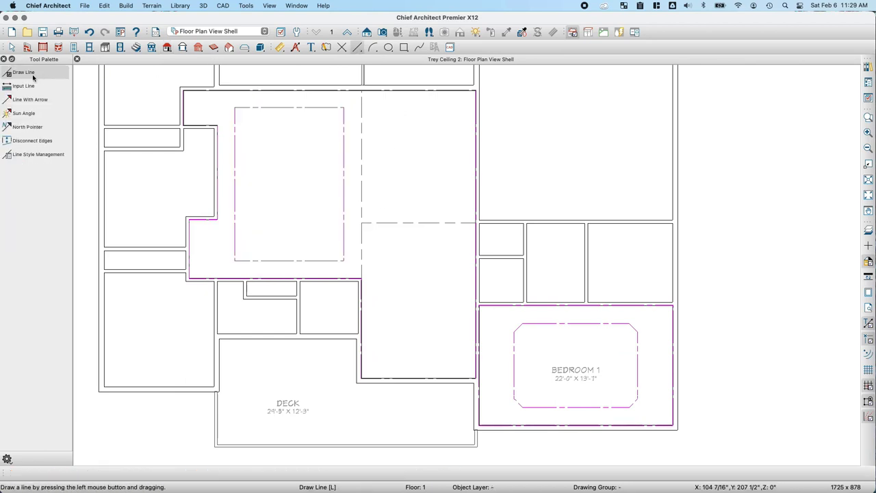
pyautogui.moveTo(394, 242)
pyautogui.mouseDown()
pyautogui.moveTo(436, 243)
pyautogui.moveTo(436, 289)
pyautogui.moveTo(445, 287)
pyautogui.mouseUp()
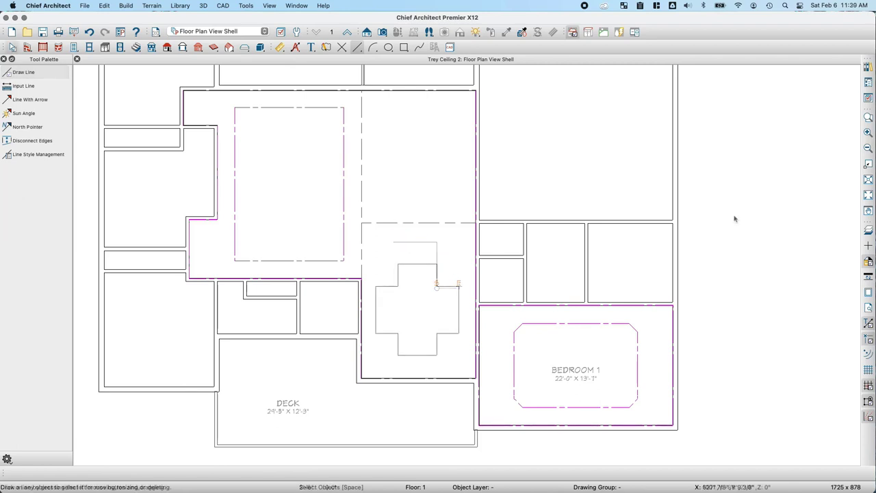
pyautogui.click(447, 334)
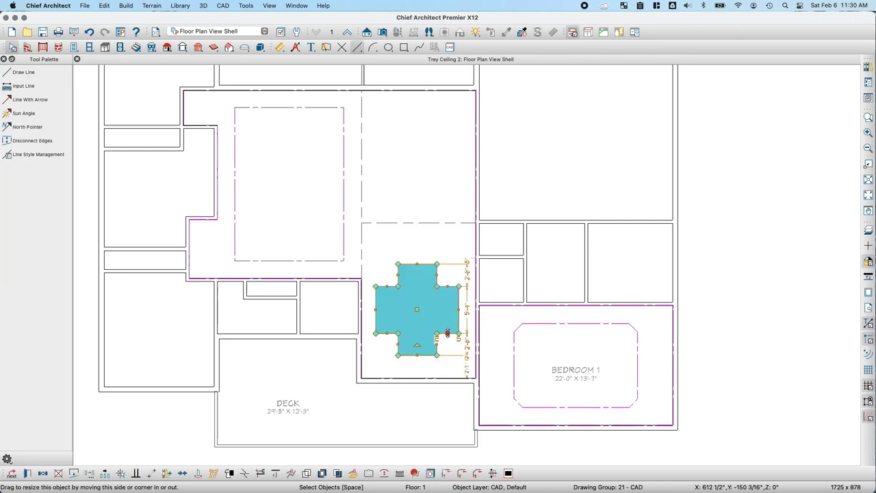
pyautogui.click(354, 474)
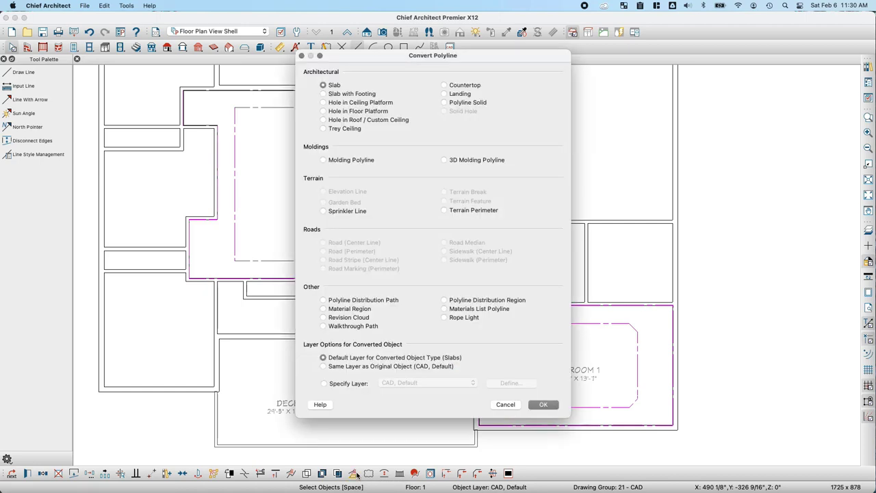
pyautogui.click(342, 129)
pyautogui.click(542, 405)
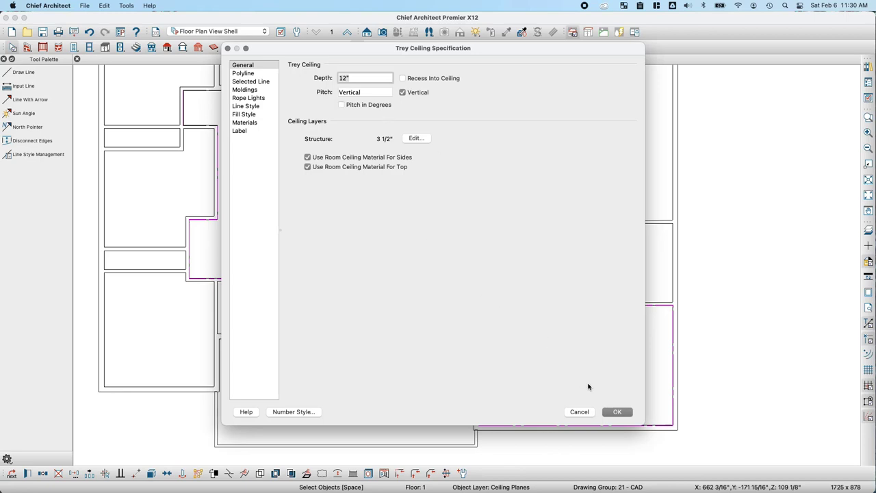
pyautogui.click(616, 411)
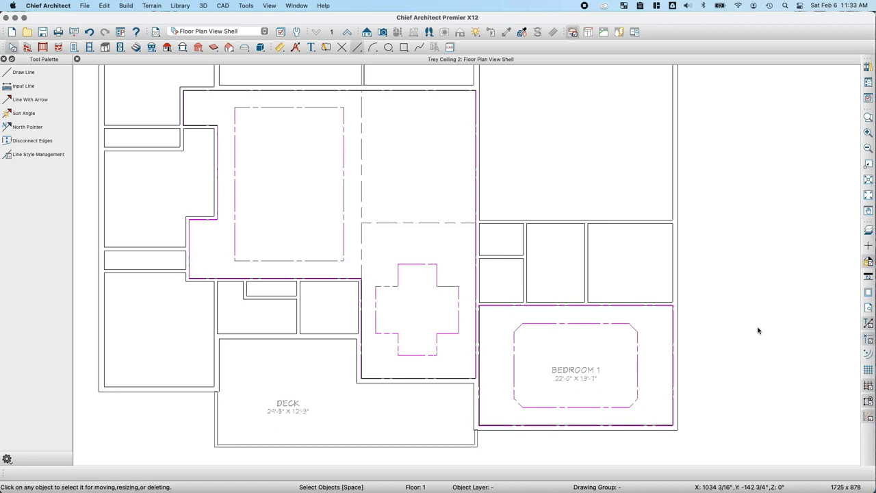
# Add the CM-08 crown molding profile from the library to the Bedroom 1 trey ceiling.
pyautogui.scroll(-1, 758, 331)
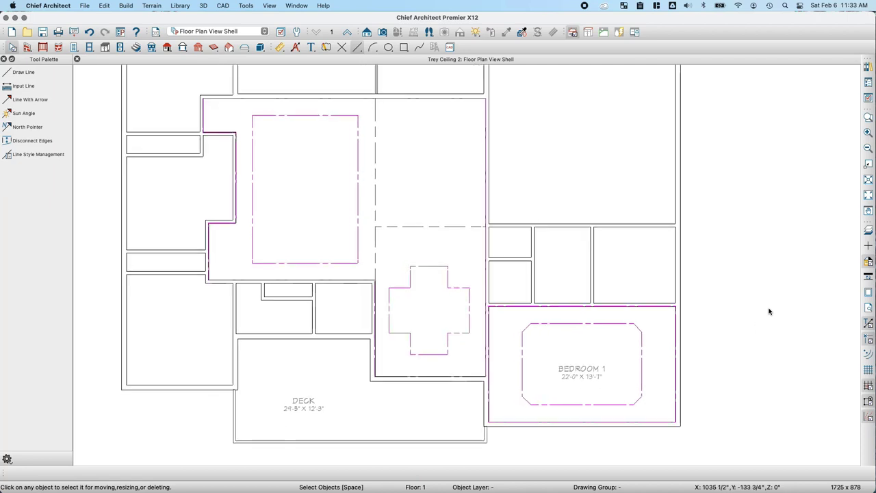
pyautogui.click(868, 119)
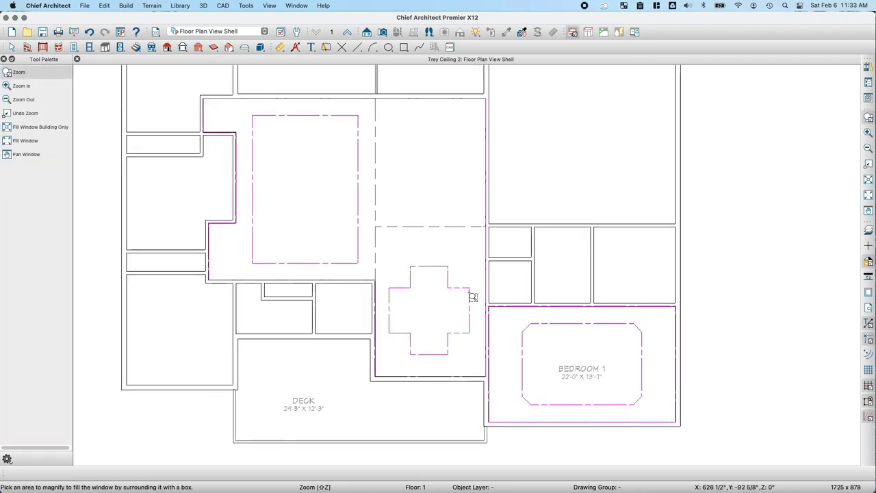
pyautogui.moveTo(469, 292); pyautogui.dragTo(723, 459)
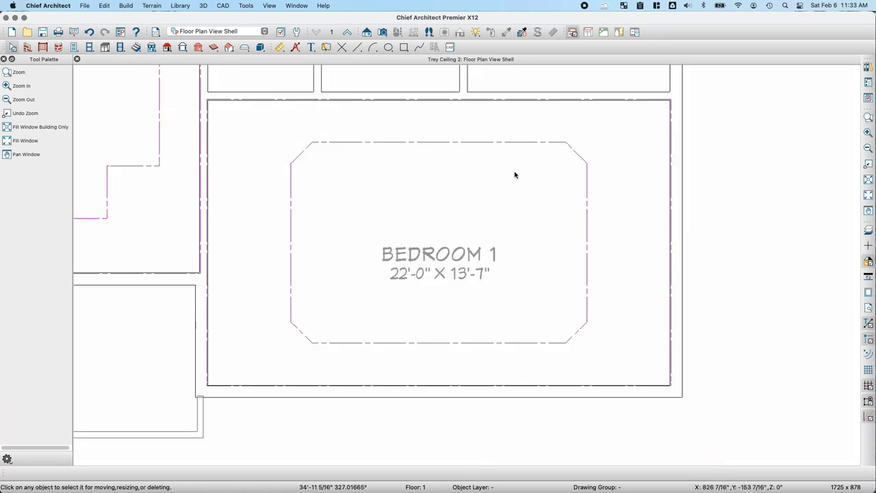
pyautogui.click(536, 147)
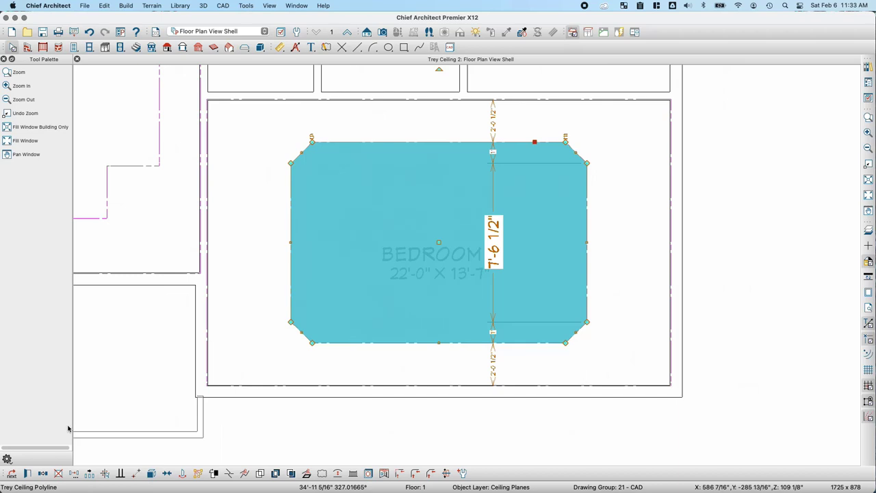
pyautogui.click(28, 473)
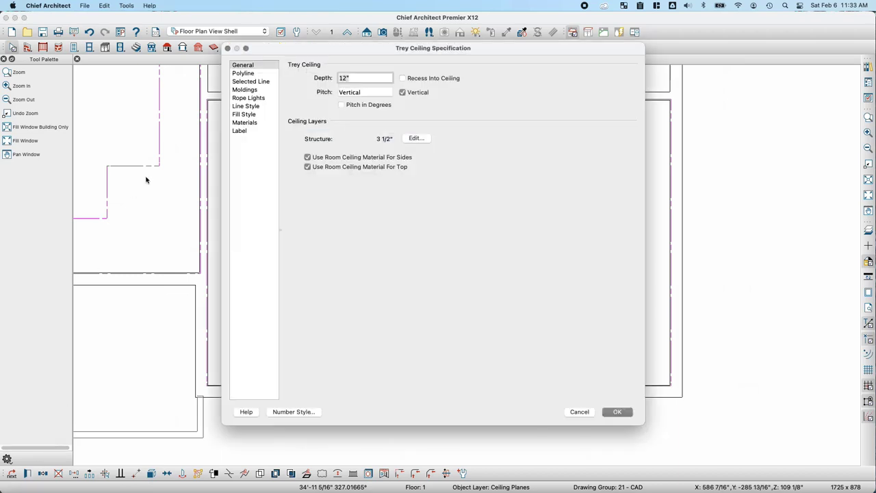
pyautogui.click(245, 89)
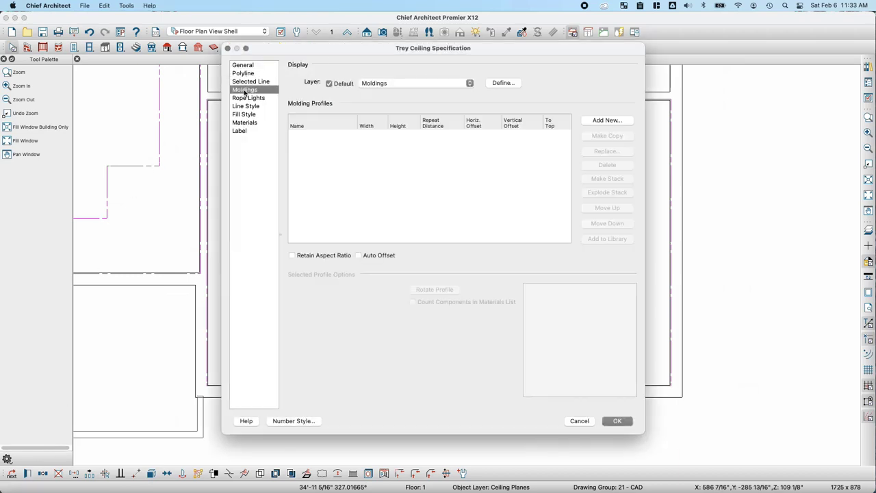
pyautogui.click(586, 122)
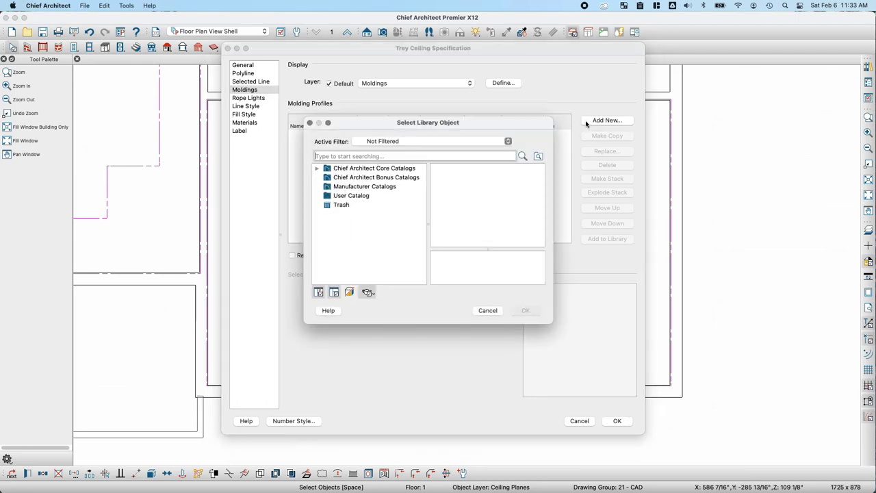
pyautogui.click(350, 157)
pyautogui.write('CM-08')
pyautogui.press('Return')
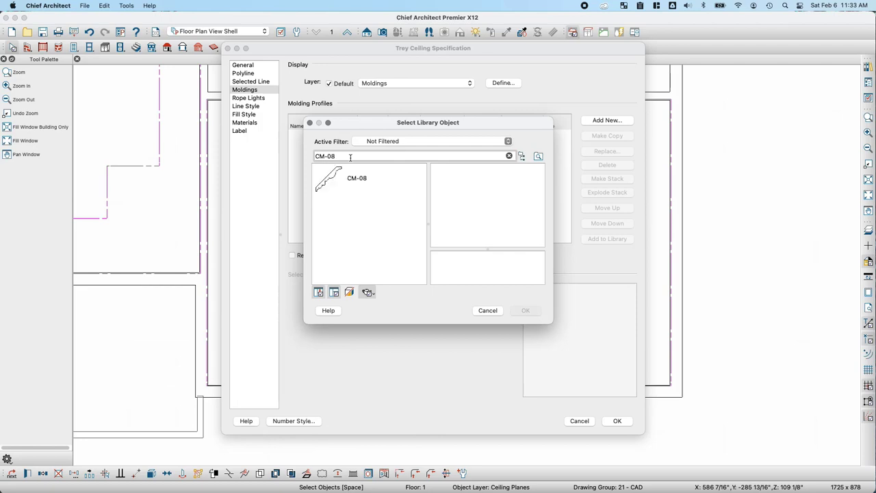
pyautogui.click(352, 176)
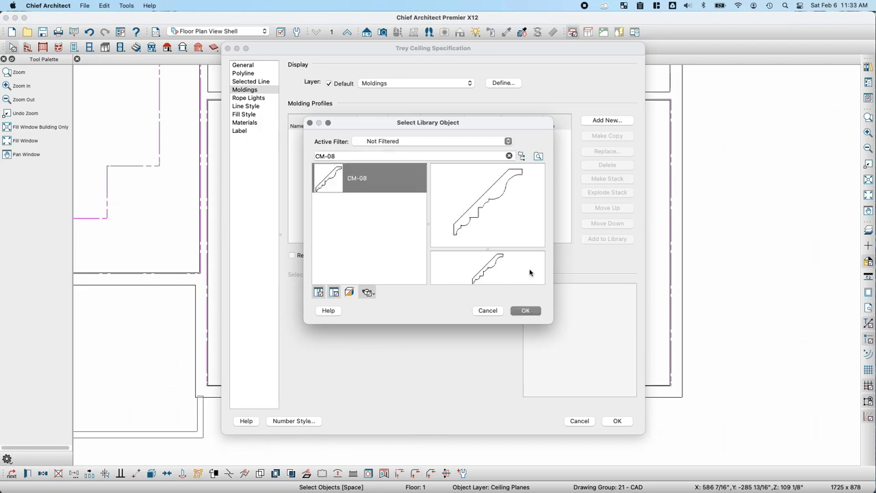
pyautogui.click(525, 311)
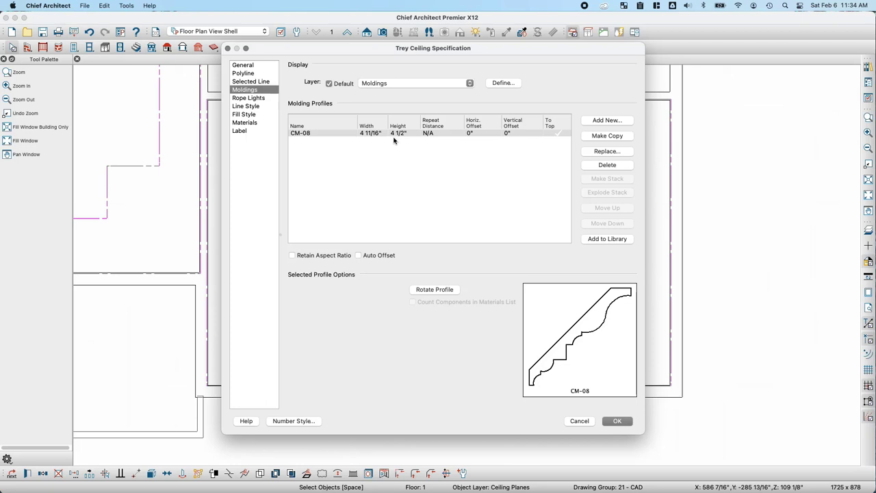
# Set the CM-08 molding's height to 12" with its aspect ratio retained, and apply it to the Bedroom 1 trey ceiling.
pyautogui.click(292, 256)
pyautogui.doubleClick(403, 134)
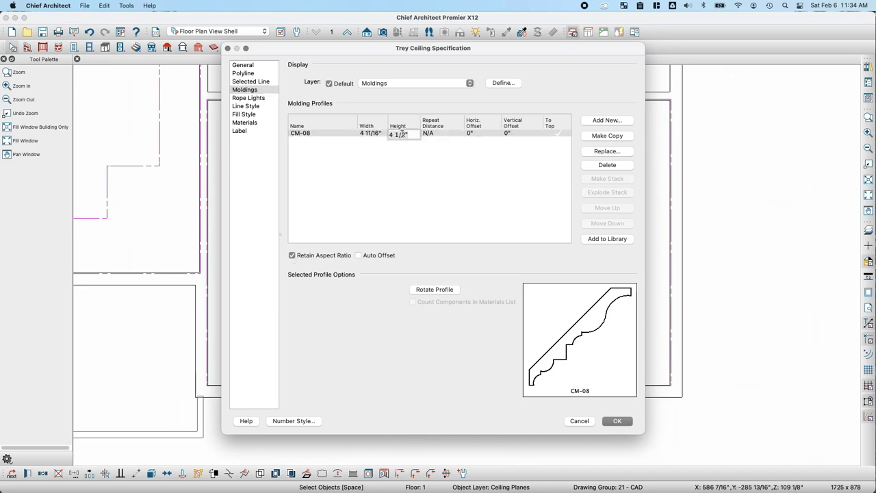
pyautogui.write('12')
pyautogui.press('Return')
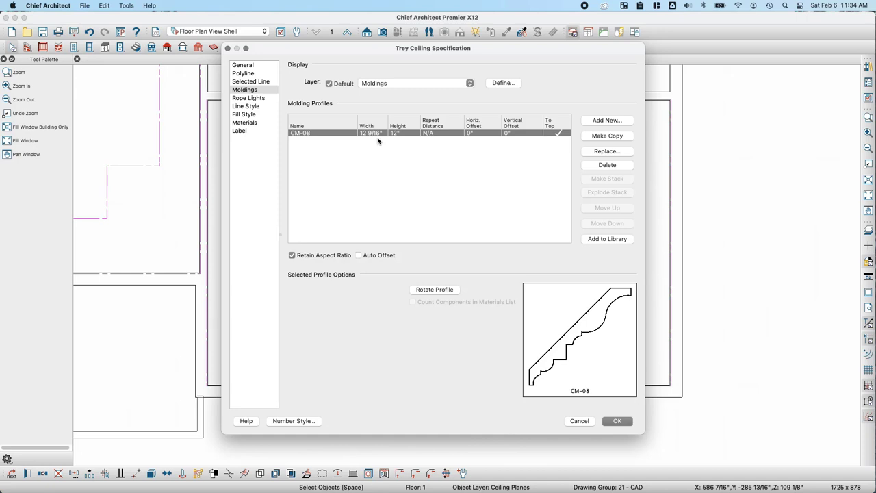
pyautogui.click(617, 421)
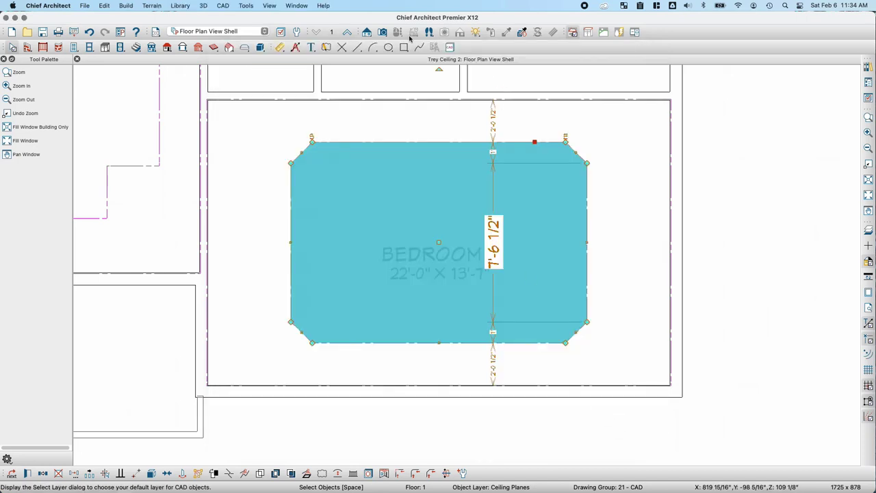
# View the Bedroom 1 trey ceiling and its crown molding in a full camera view taken from the room's upper right corner.
pyautogui.click(382, 31)
pyautogui.moveTo(642, 122); pyautogui.dragTo(563, 157)
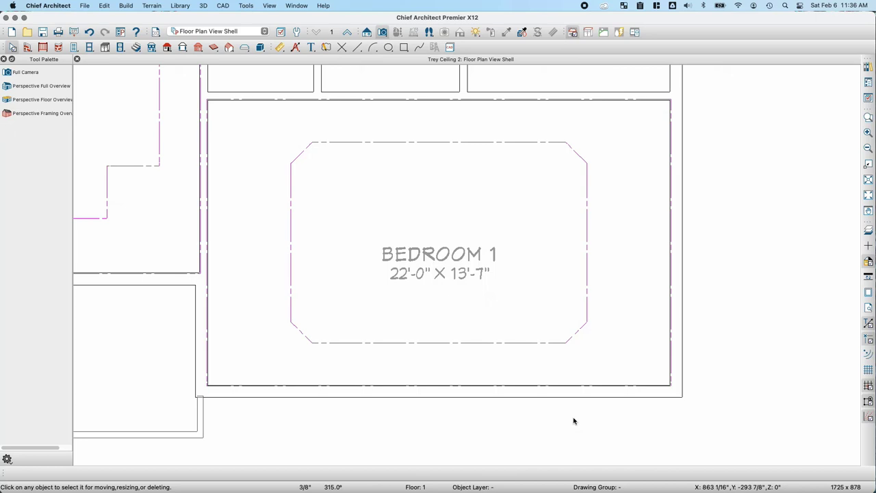
pyautogui.press('space')
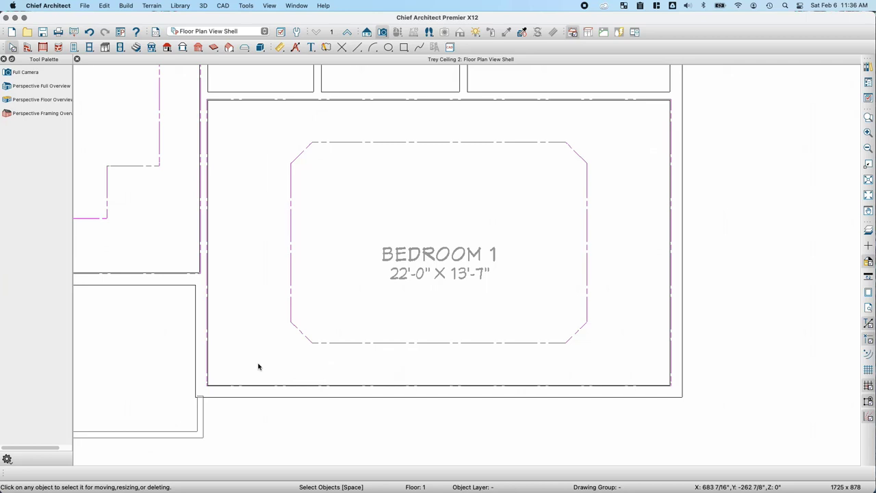
# Turn on Recess Into Ceiling for the Bedroom 1 trey ceiling polyline.
pyautogui.click(290, 272)
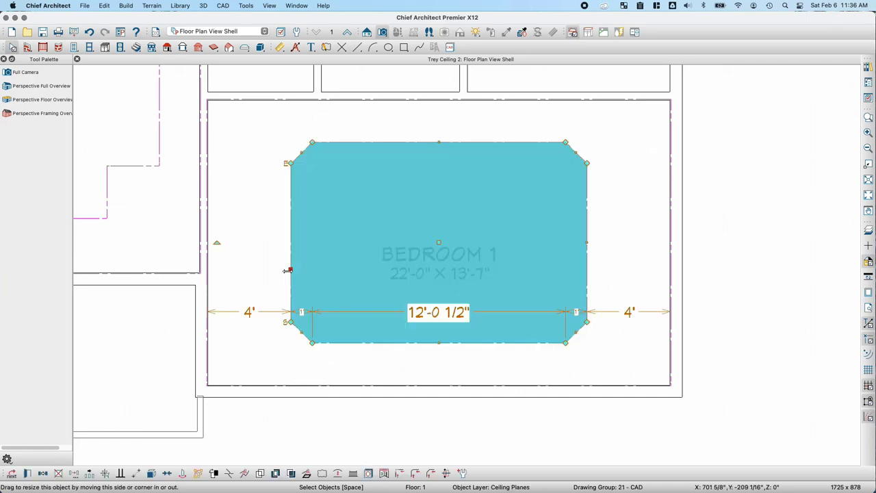
pyautogui.click(26, 475)
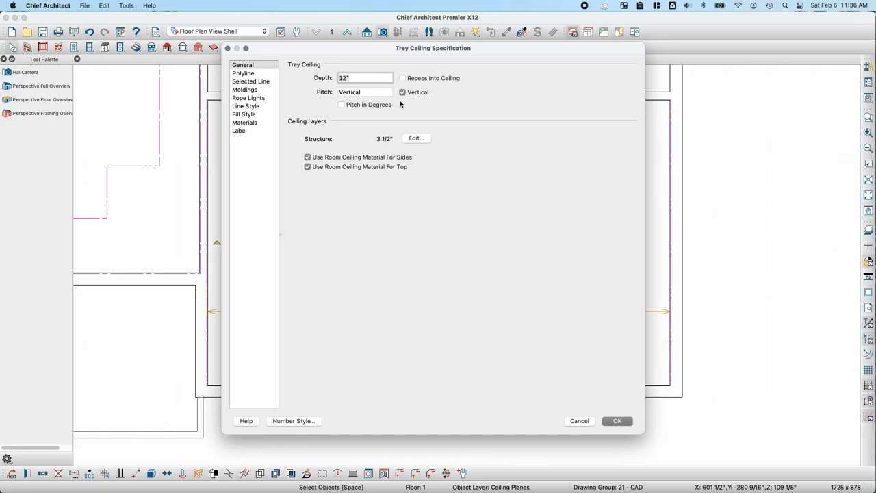
pyautogui.click(403, 79)
pyautogui.click(618, 421)
# Create a backclipped cross section through Bedroom 1 looking toward its upper wall, and examine the trey ceiling's profile up close.
pyautogui.click(367, 32)
pyautogui.click(52, 87)
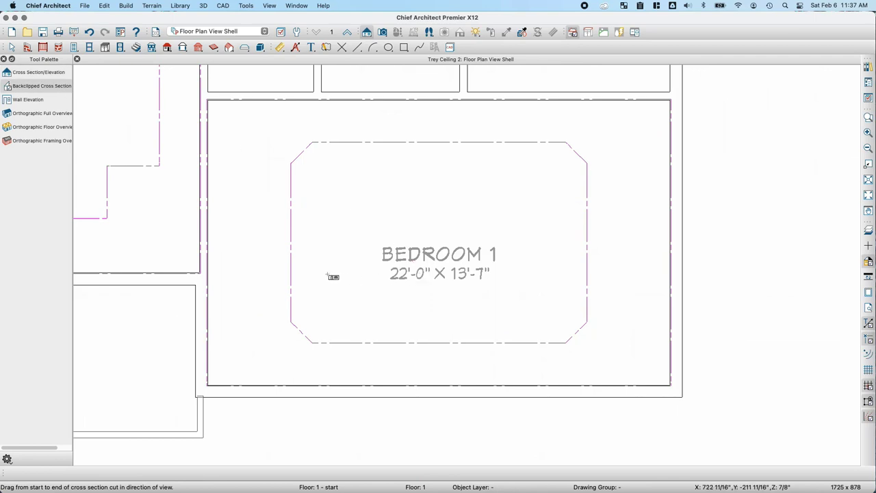
pyautogui.moveTo(328, 275); pyautogui.dragTo(328, 221)
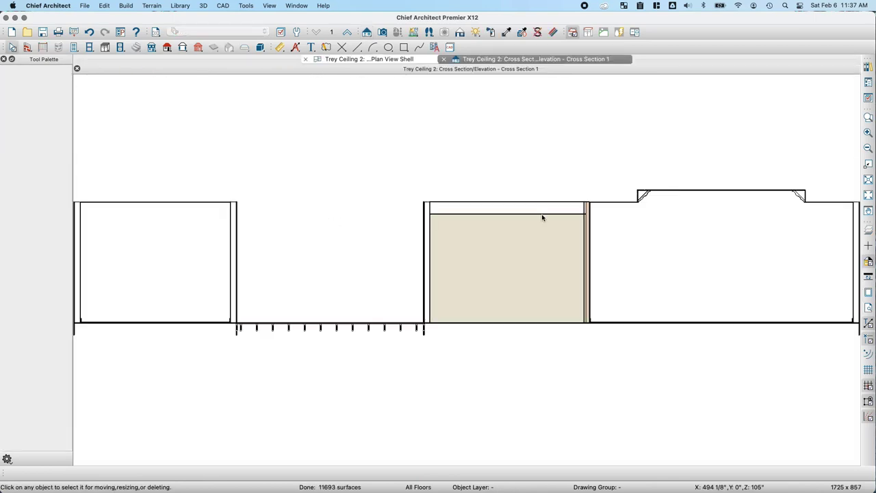
pyautogui.click(868, 117)
pyautogui.moveTo(570, 160); pyautogui.dragTo(867, 351)
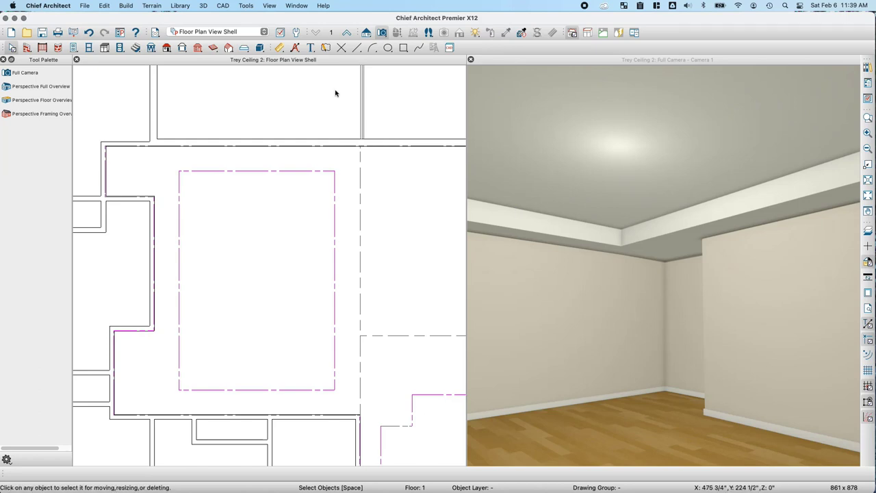
# Turn off the vertical sides of the central room's rectangular trey ceiling and set its pitch to 8".
pyautogui.click(280, 171)
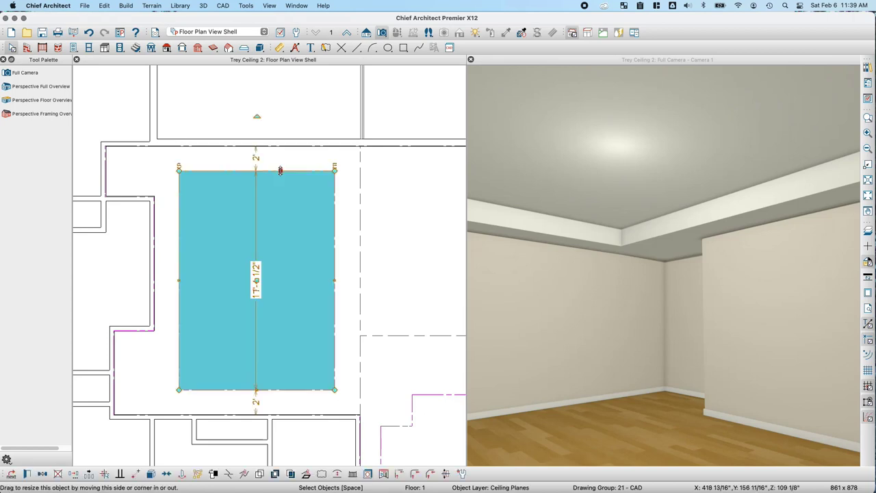
pyautogui.click(26, 475)
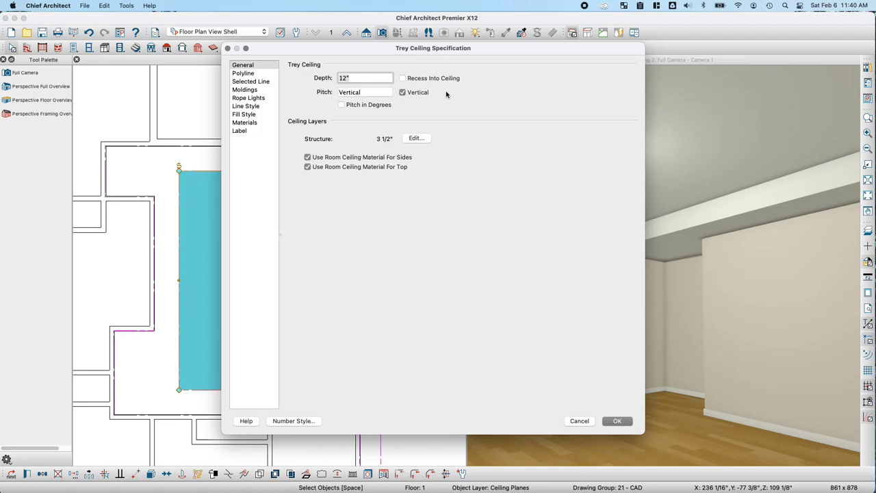
pyautogui.click(402, 92)
pyautogui.click(361, 93)
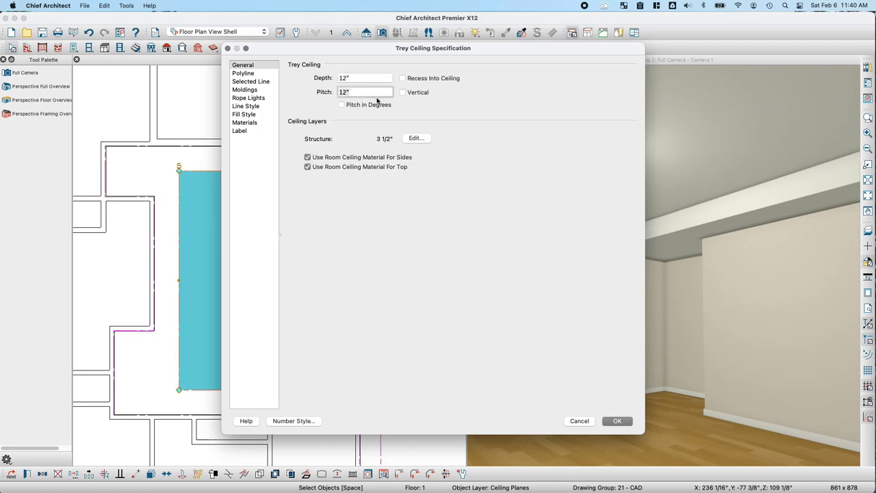
pyautogui.write('8')
pyautogui.click(617, 421)
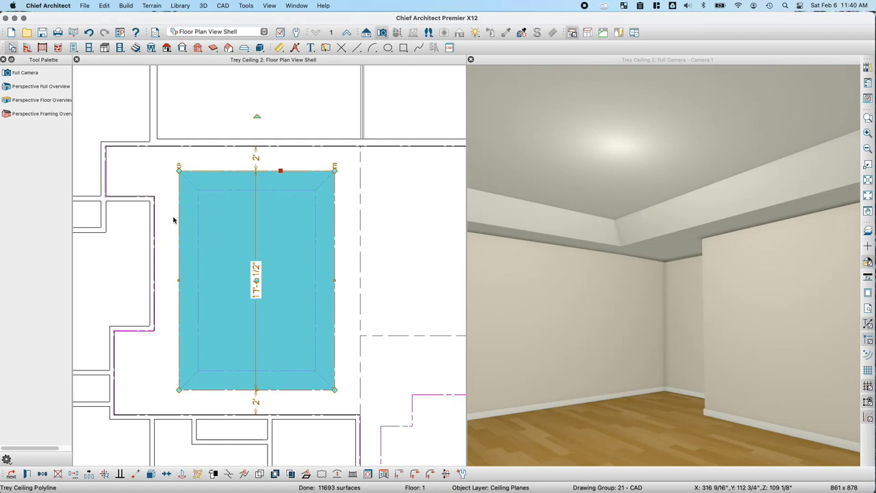
pyautogui.press('Escape')
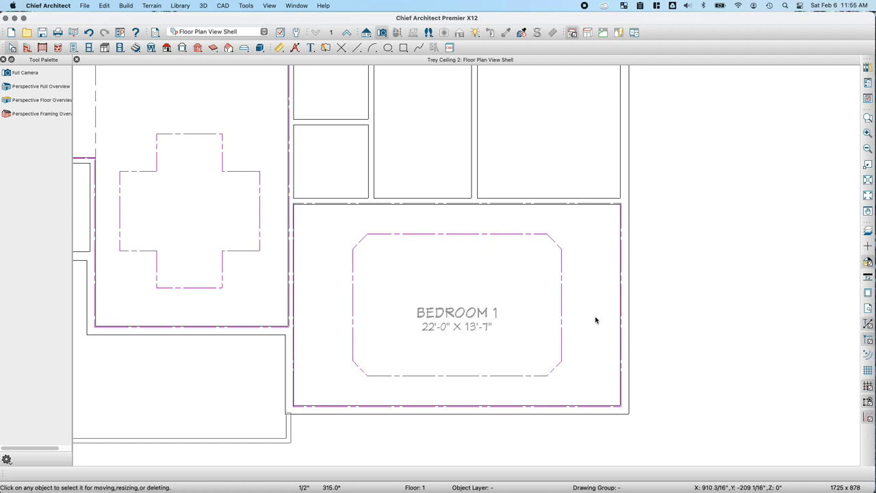
# Create a nested trey ceiling with 12" width and 12" depth inside the Bedroom 1 trey, and view it in a full camera view.
pyautogui.click(564, 308)
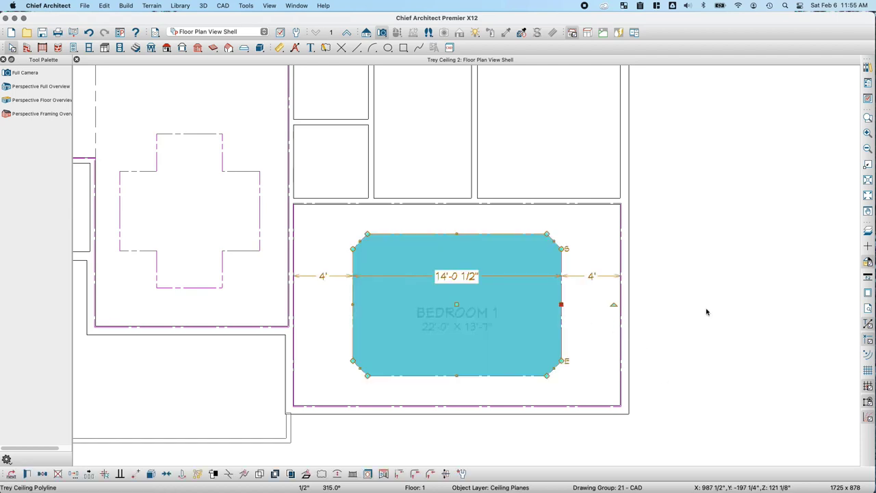
pyautogui.click(383, 474)
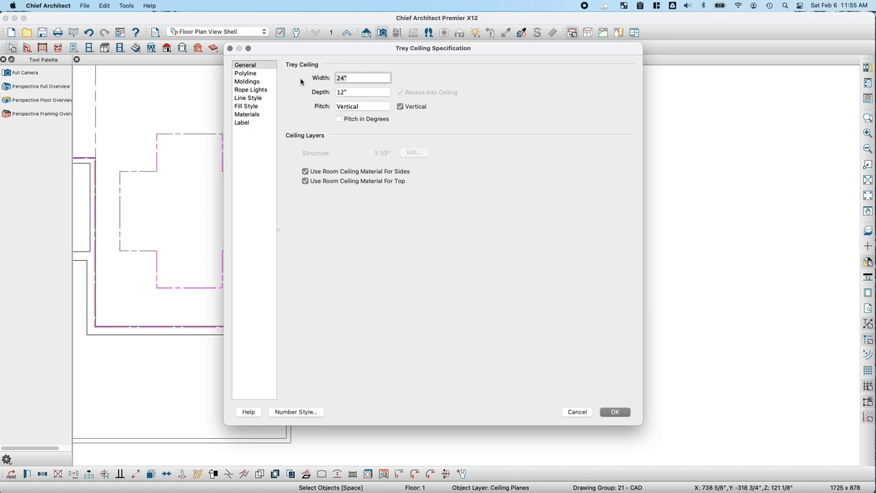
pyautogui.write('12')
pyautogui.click(362, 89)
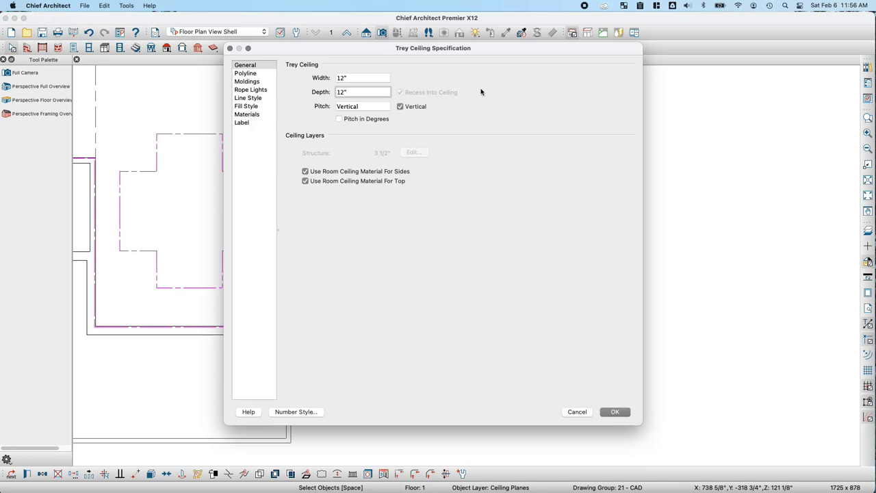
pyautogui.click(258, 82)
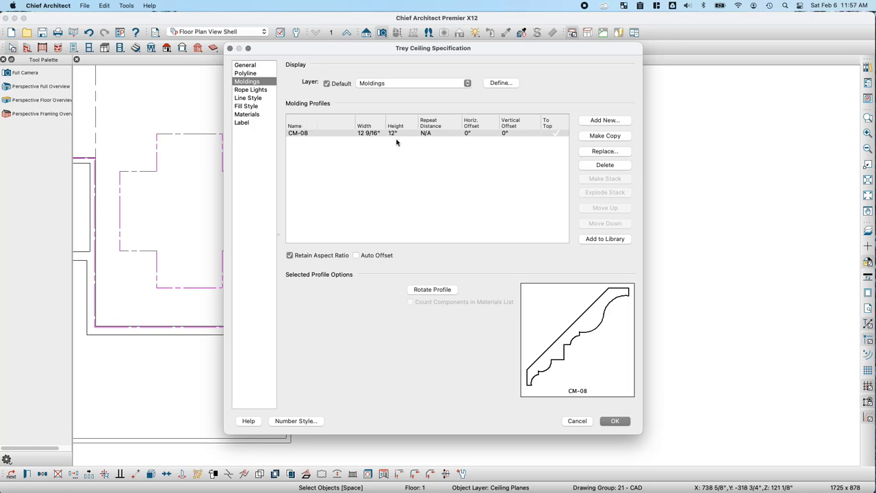
pyautogui.click(624, 420)
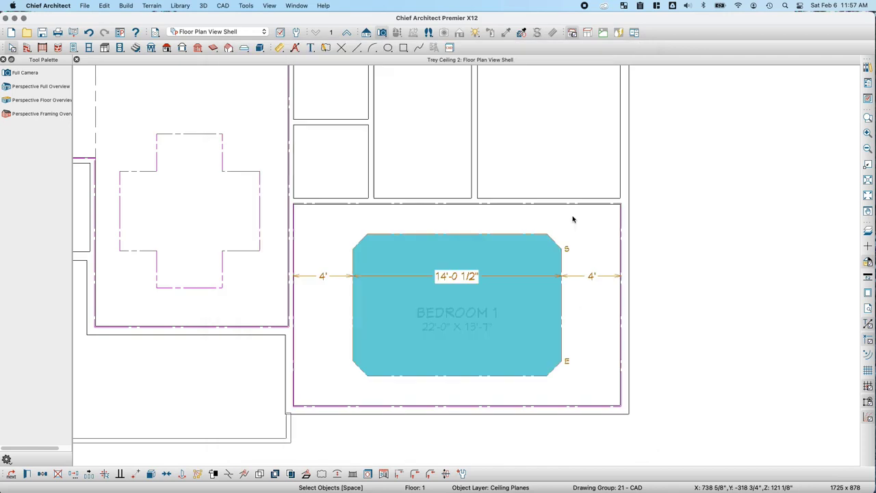
pyautogui.click(690, 263)
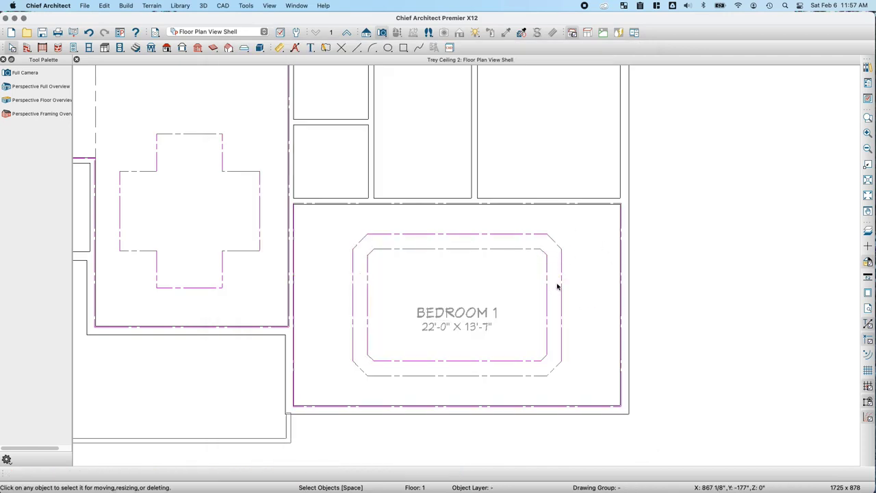
pyautogui.click(25, 73)
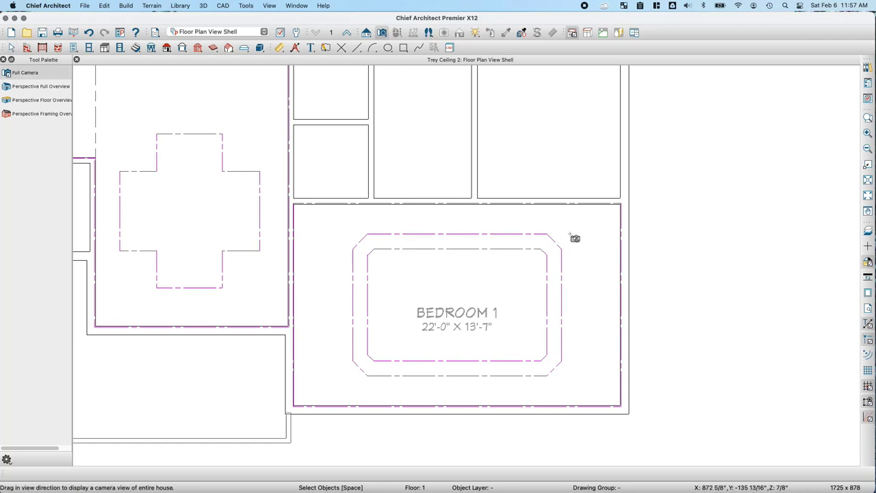
pyautogui.moveTo(575, 238); pyautogui.dragTo(525, 222)
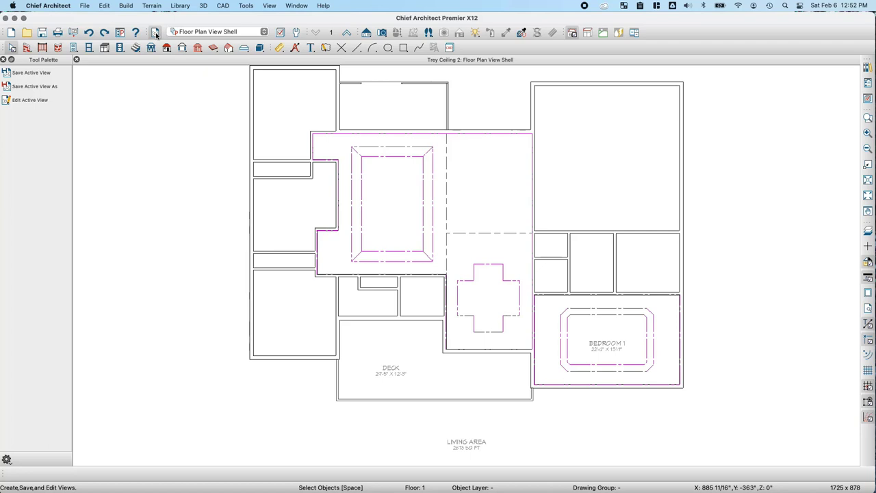
# Save the active plan view under the new name Tray Ceiling Plan View.
pyautogui.click(34, 87)
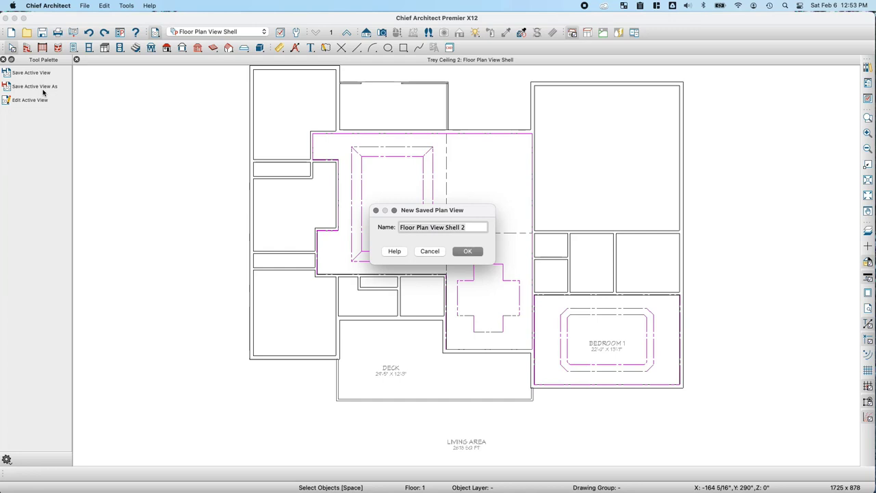
pyautogui.write('Tray C')
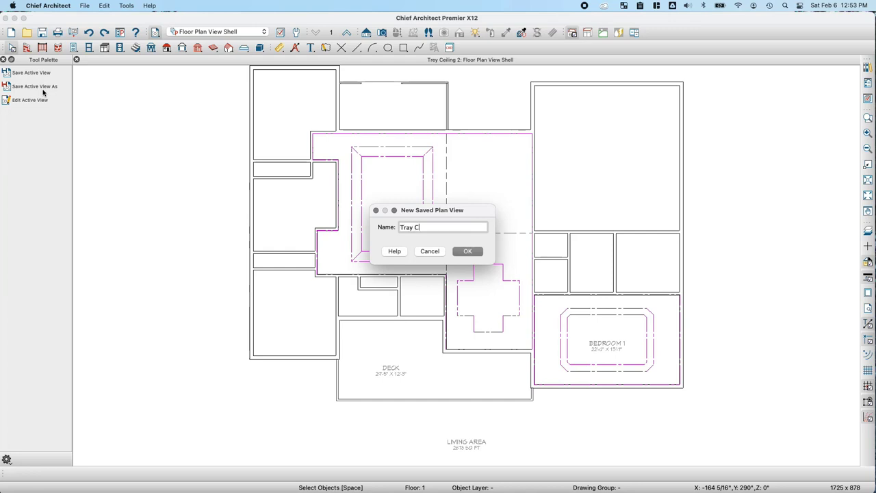
pyautogui.write('eiling Plan View')
pyautogui.press('Return')
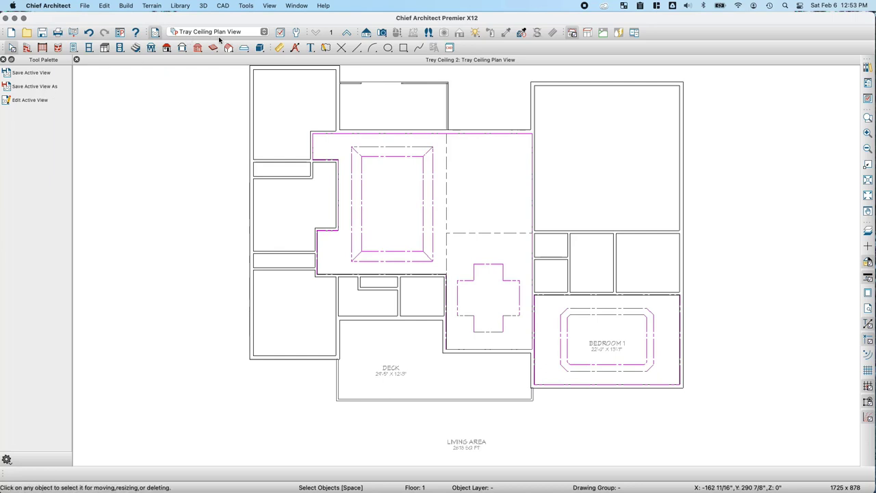
# Copy the Floor Plan Shell Layer Set as Tray Ceilings Layer Set and use it for the Tray Ceiling Plan View.
pyautogui.click(32, 103)
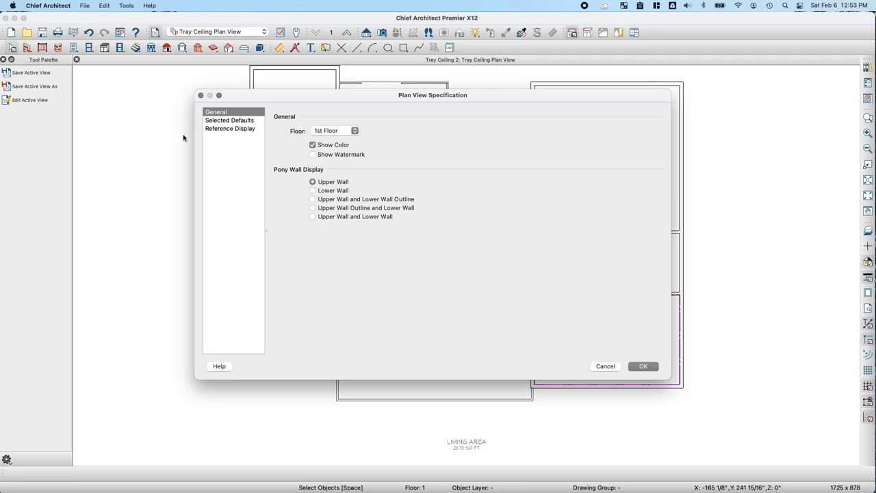
pyautogui.click(243, 122)
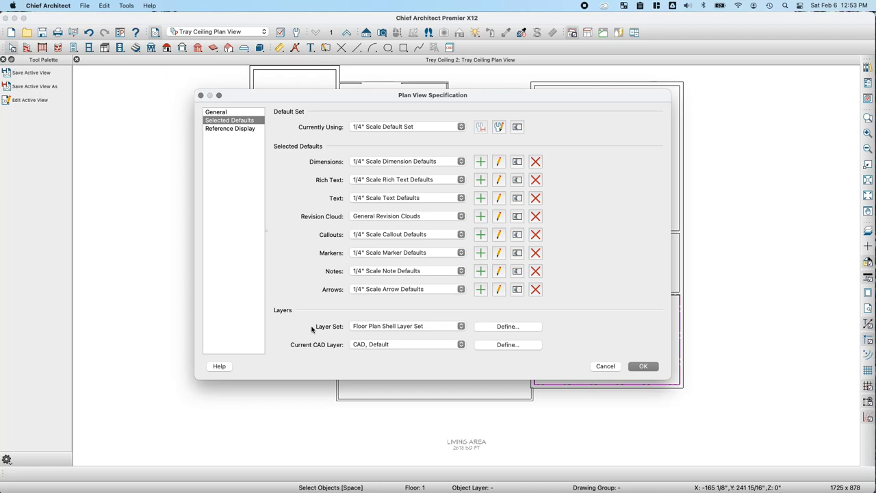
pyautogui.click(518, 328)
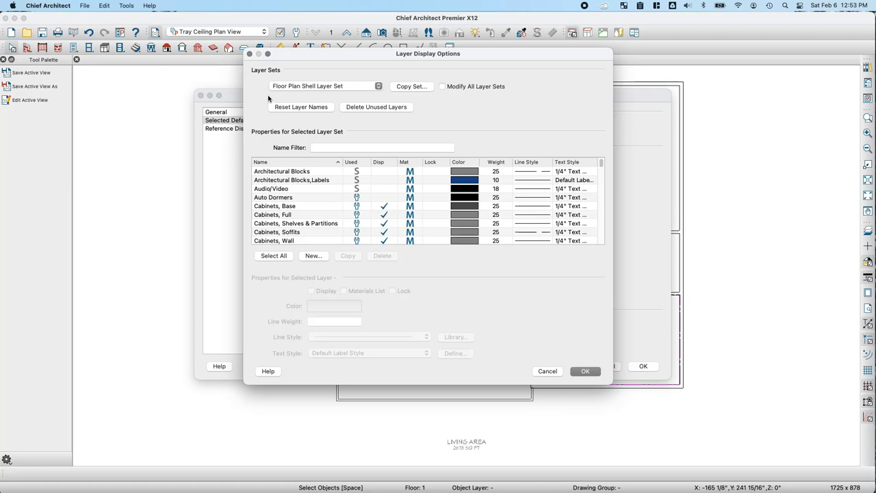
pyautogui.click(405, 89)
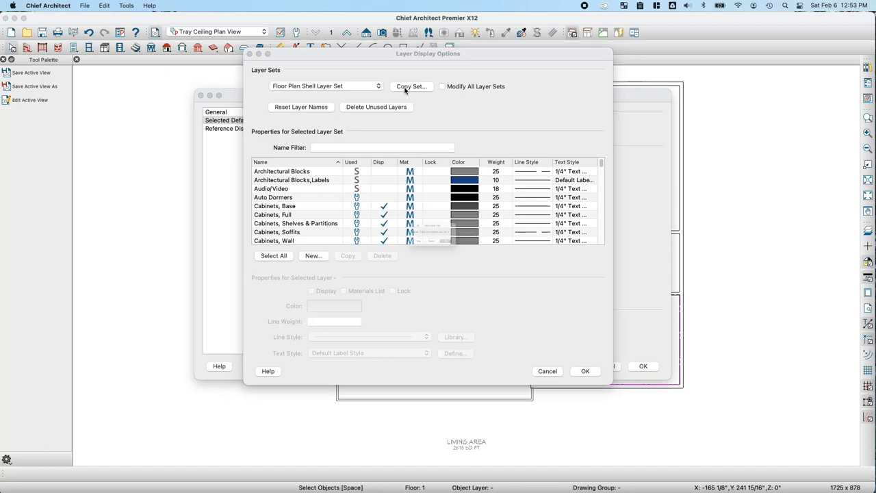
pyautogui.write('Tray Ceilings')
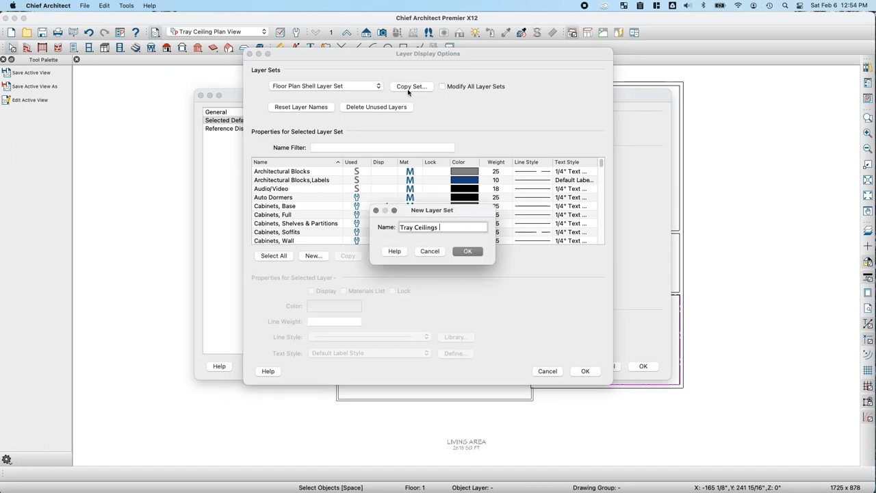
pyautogui.write(' Layer Set')
pyautogui.click(469, 252)
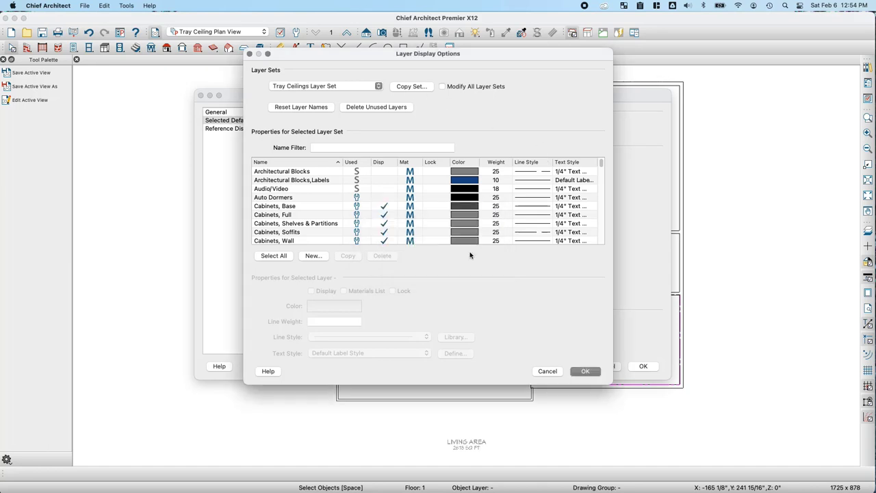
pyautogui.click(586, 375)
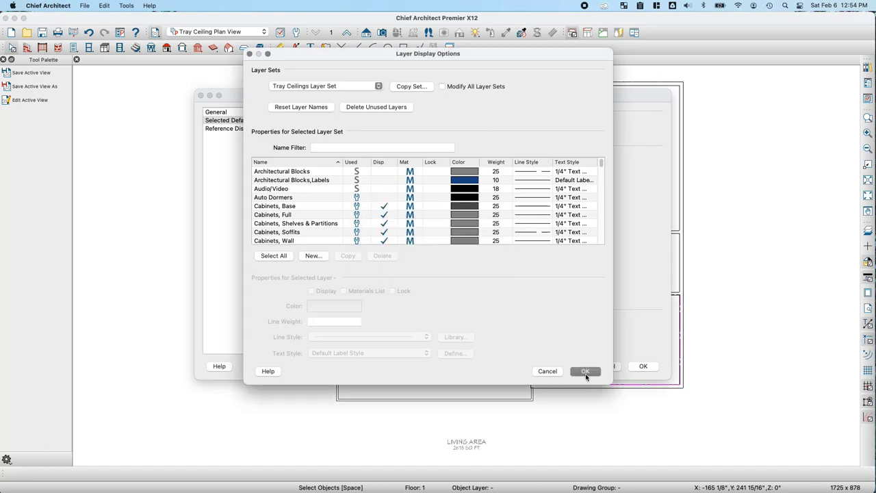
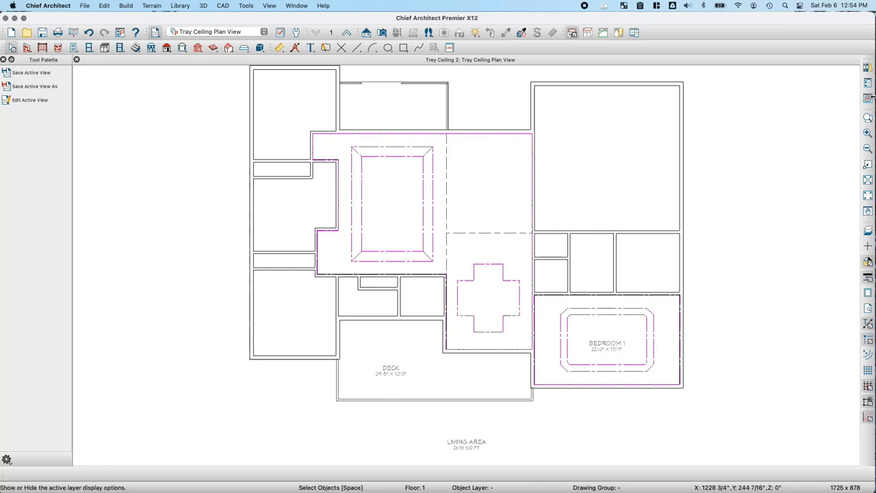
# Display the active layer options and give the Ceiling Planes layer a black color and a solid line style.
pyautogui.click(868, 99)
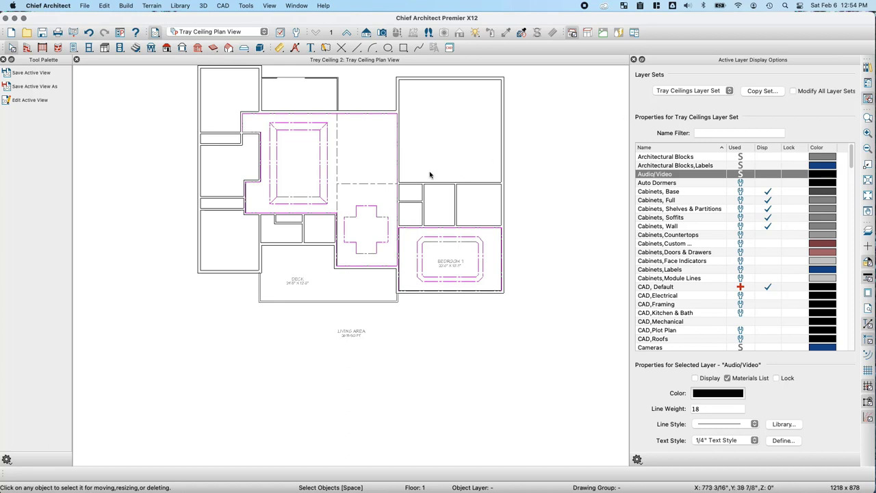
pyautogui.click(305, 203)
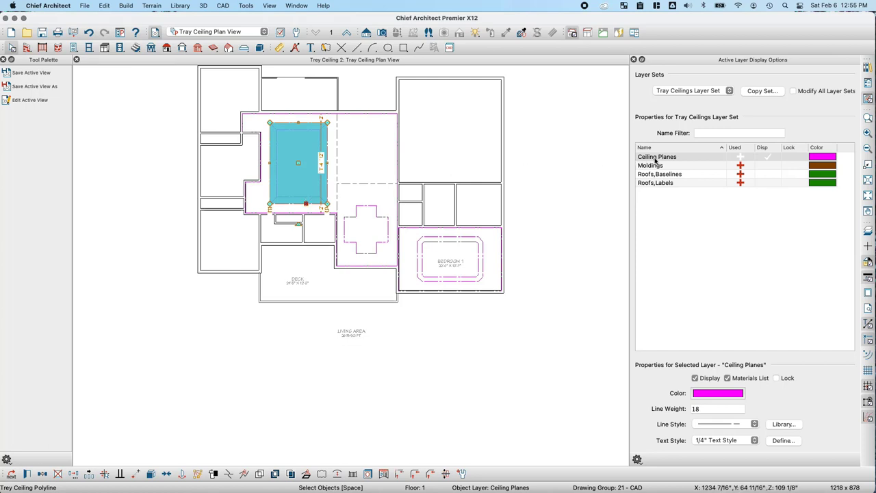
pyautogui.click(825, 160)
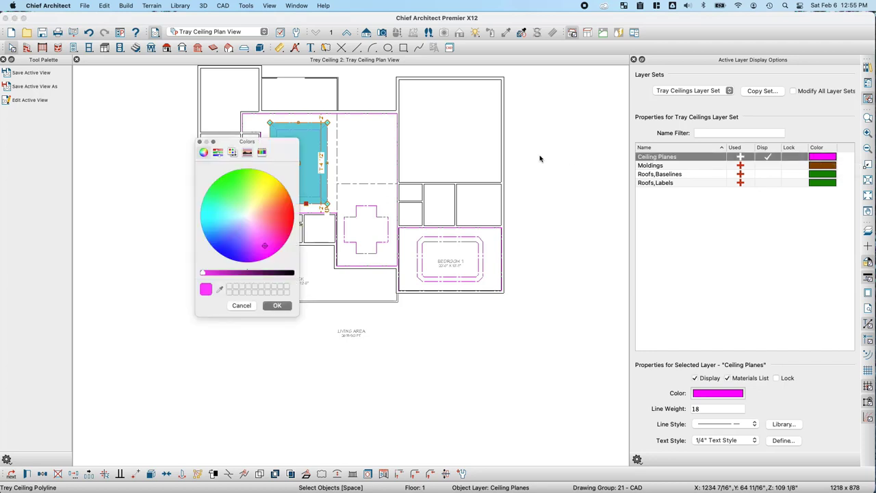
pyautogui.moveTo(204, 274); pyautogui.dragTo(345, 279)
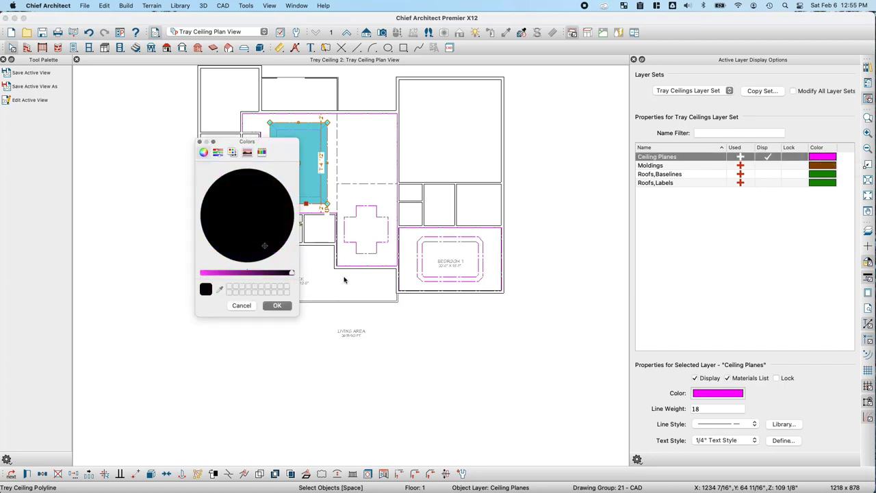
pyautogui.click(284, 308)
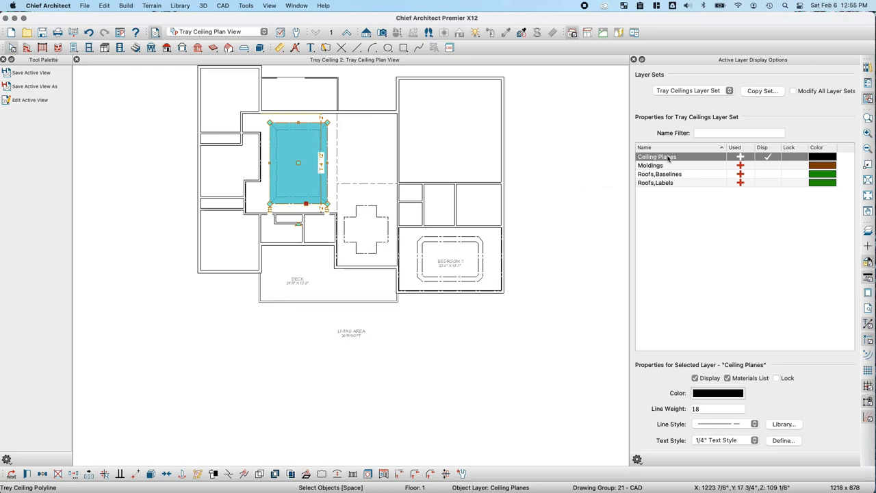
pyautogui.click(754, 425)
pyautogui.click(736, 395)
pyautogui.click(480, 340)
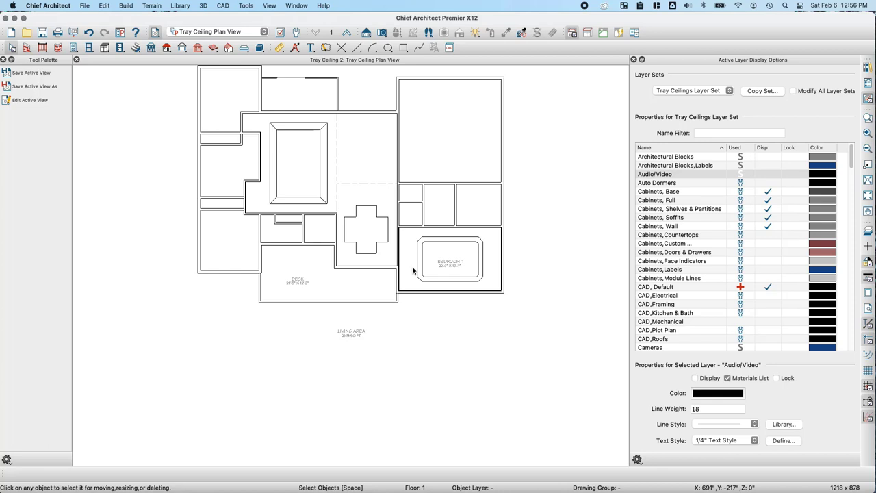
# Turn off the display of the Walls, Invisible layer used by the room dividers.
pyautogui.click(360, 186)
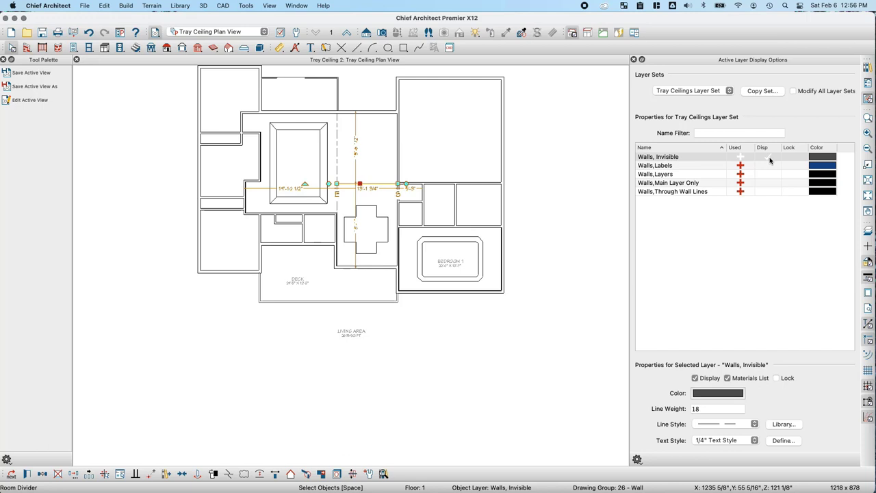
pyautogui.click(769, 158)
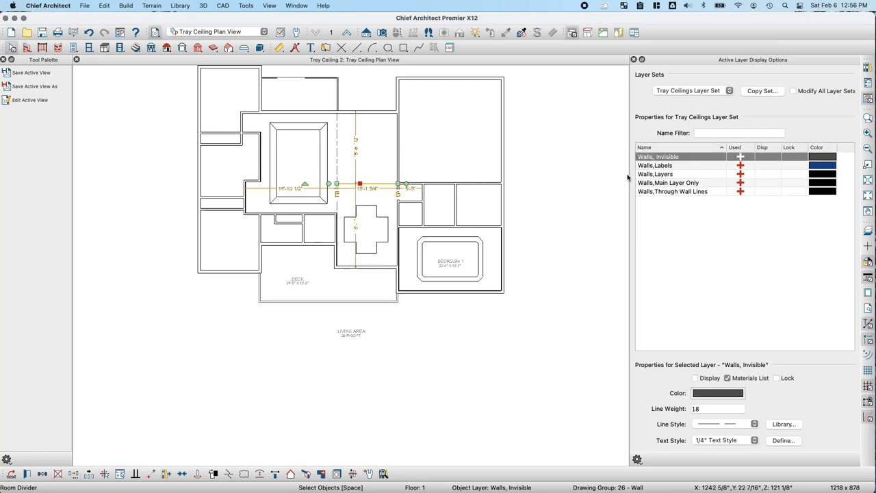
pyautogui.press('Escape')
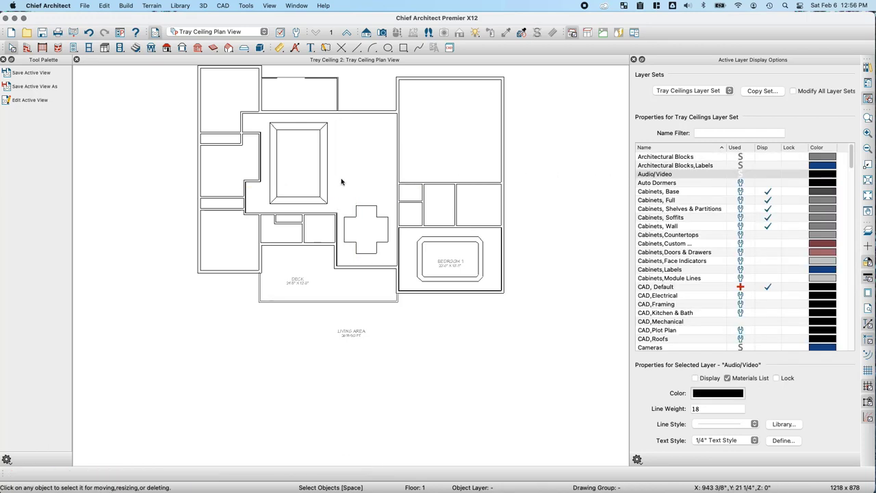
# Give the Walls, Normal layer a medium gray color and a short-dashed line style.
pyautogui.click(197, 228)
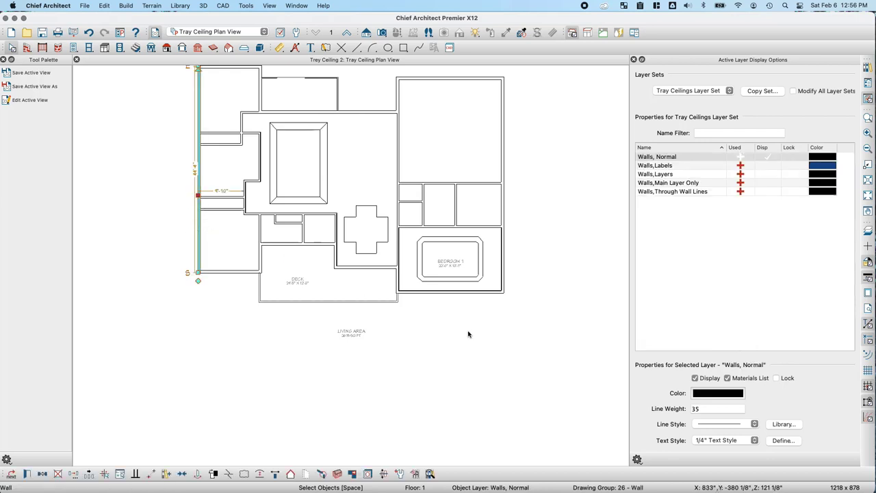
pyautogui.click(718, 396)
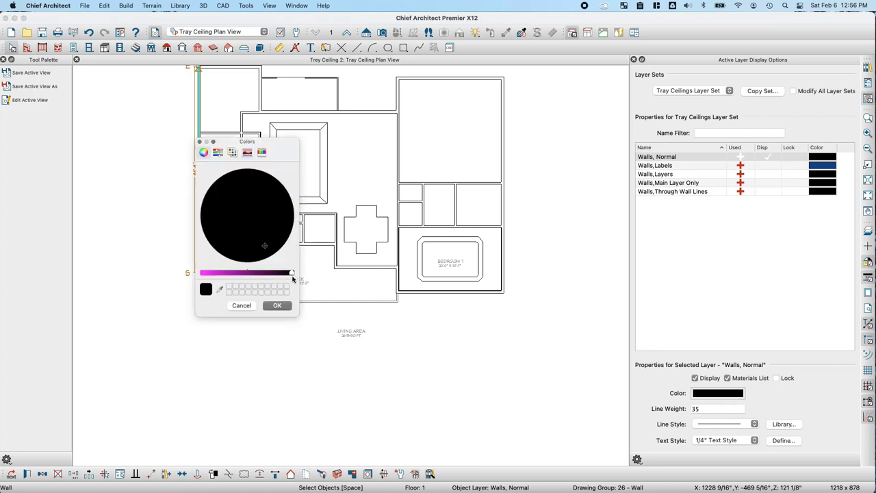
pyautogui.moveTo(292, 274); pyautogui.dragTo(266, 276)
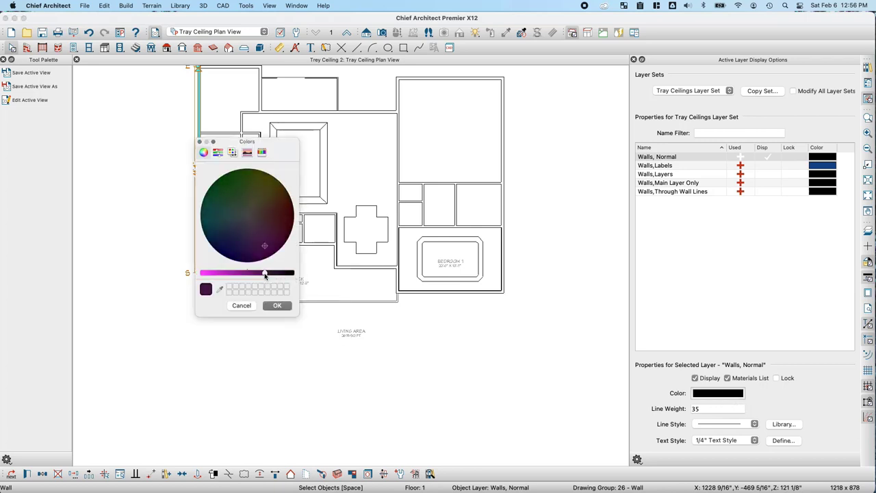
pyautogui.moveTo(266, 245); pyautogui.dragTo(247, 219)
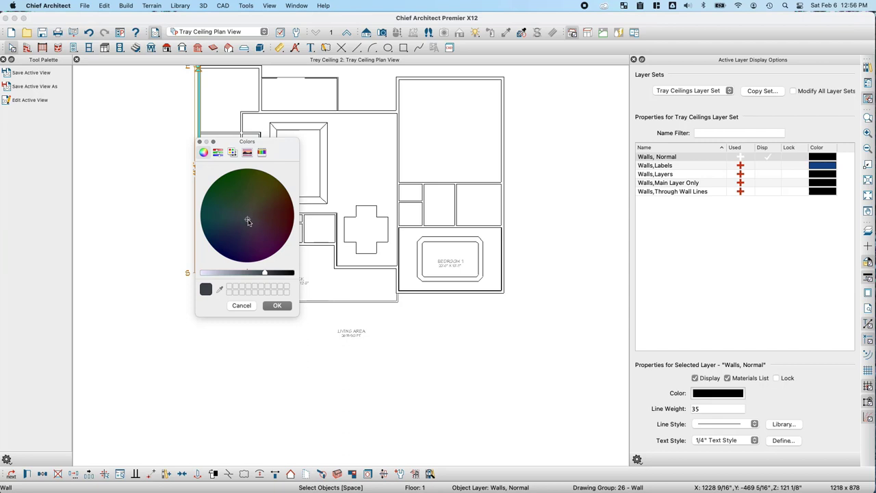
pyautogui.moveTo(264, 274); pyautogui.dragTo(241, 276)
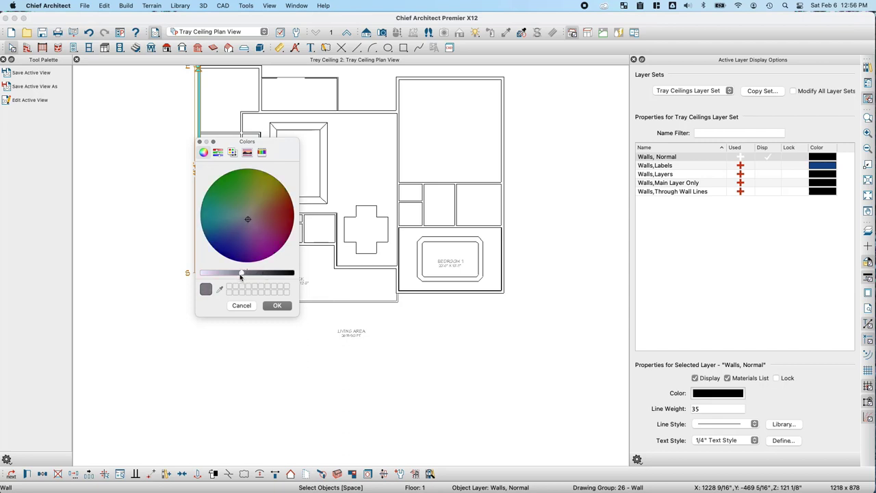
pyautogui.click(278, 306)
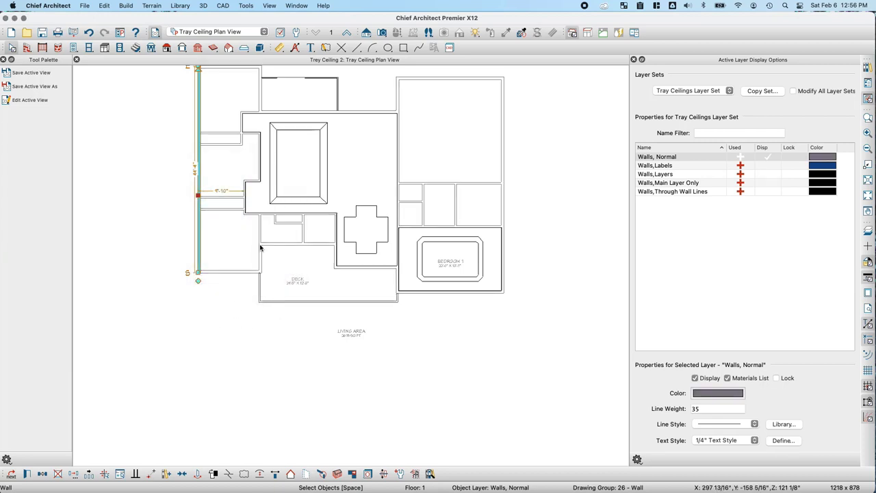
pyautogui.click(719, 425)
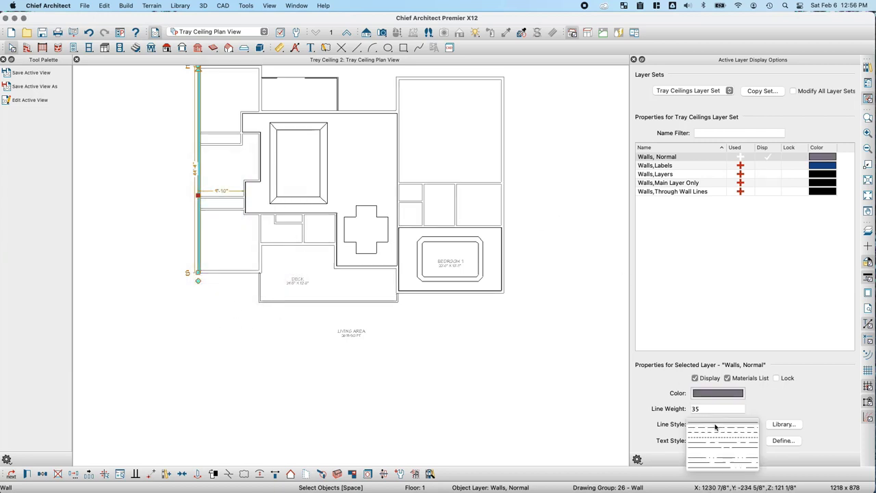
pyautogui.click(708, 440)
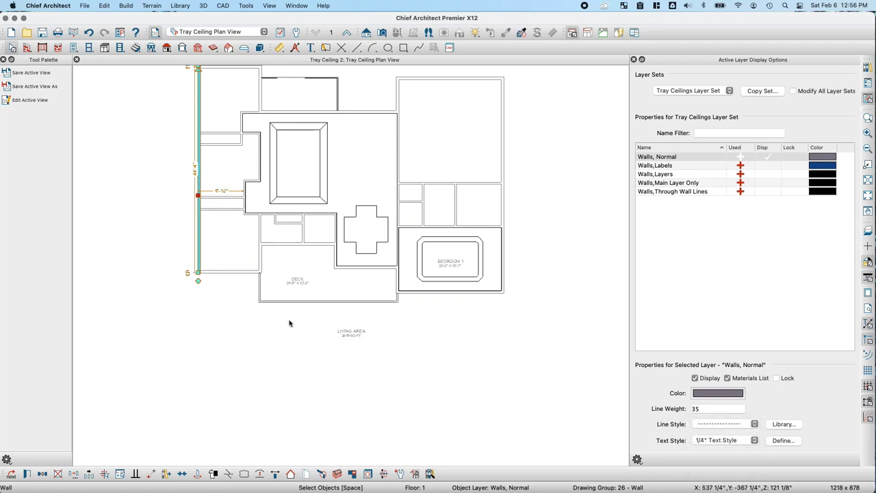
pyautogui.click(282, 325)
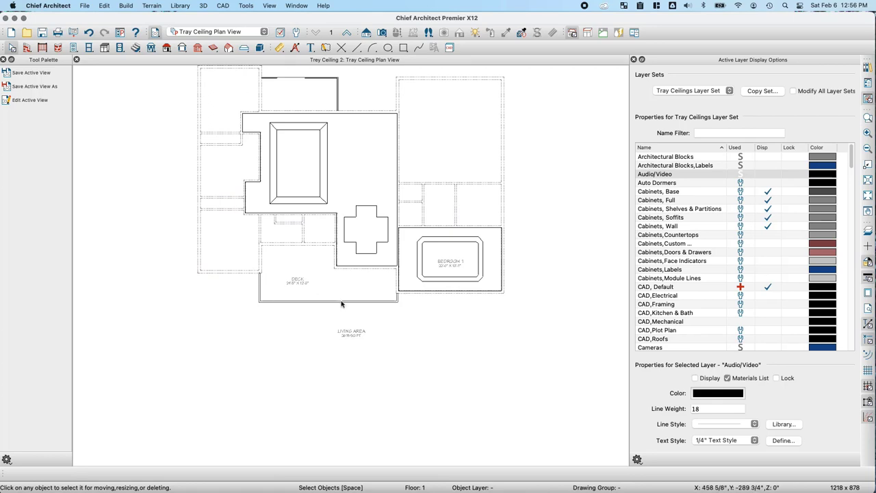
# Lighten the gray of the deck railing's Walls, Railings layer and give it a dashed line style.
pyautogui.scroll(-5, 707, 270)
pyautogui.scroll(-10, 707, 269)
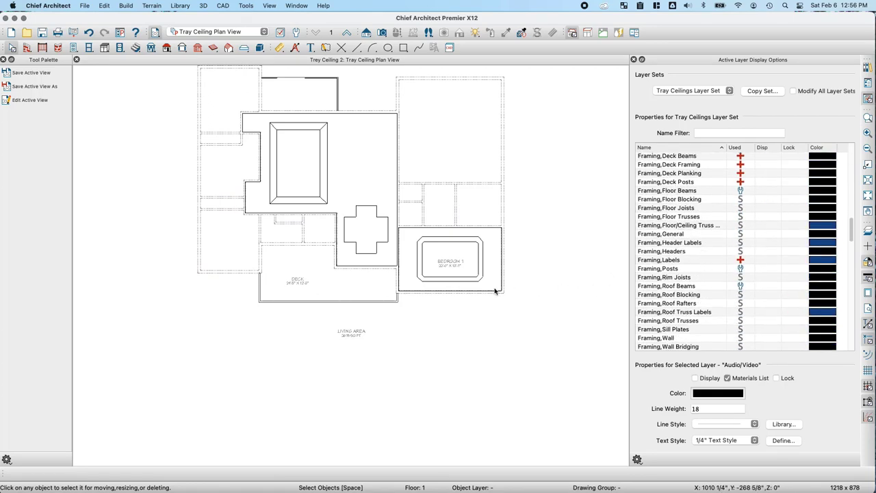
pyautogui.click(375, 302)
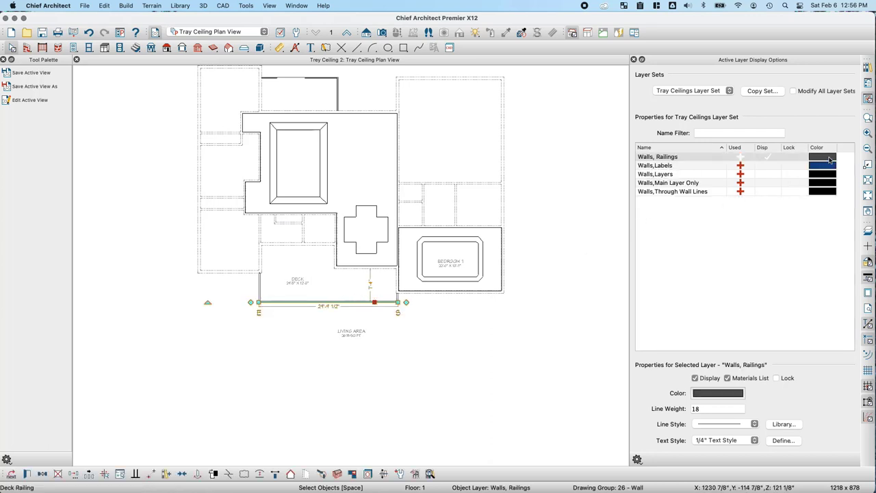
pyautogui.click(822, 160)
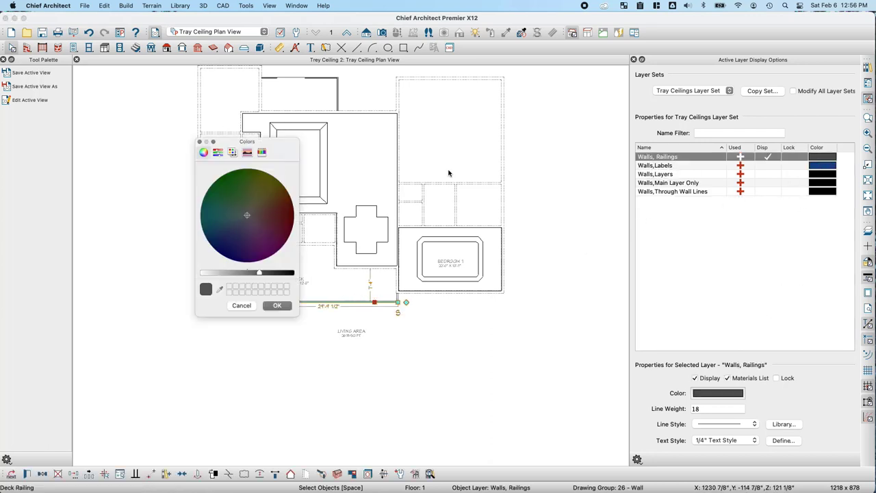
pyautogui.moveTo(259, 273); pyautogui.dragTo(239, 277)
pyautogui.click(274, 308)
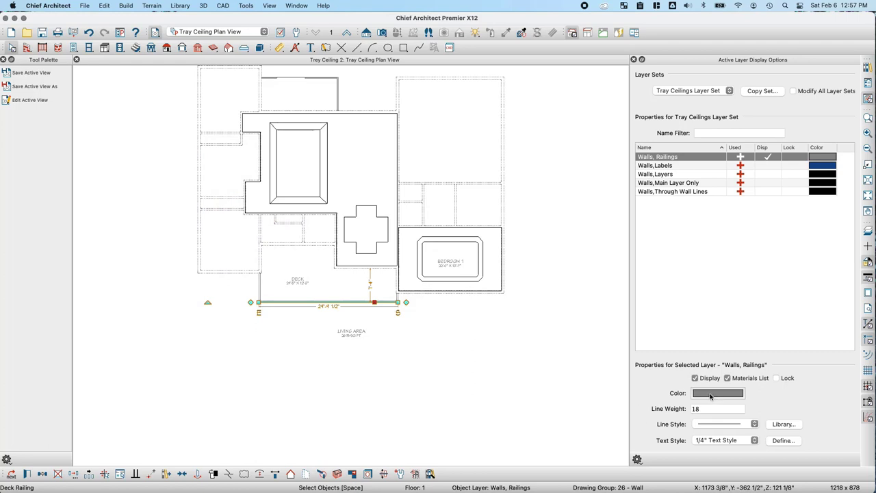
pyautogui.click(734, 424)
pyautogui.click(722, 441)
pyautogui.click(400, 350)
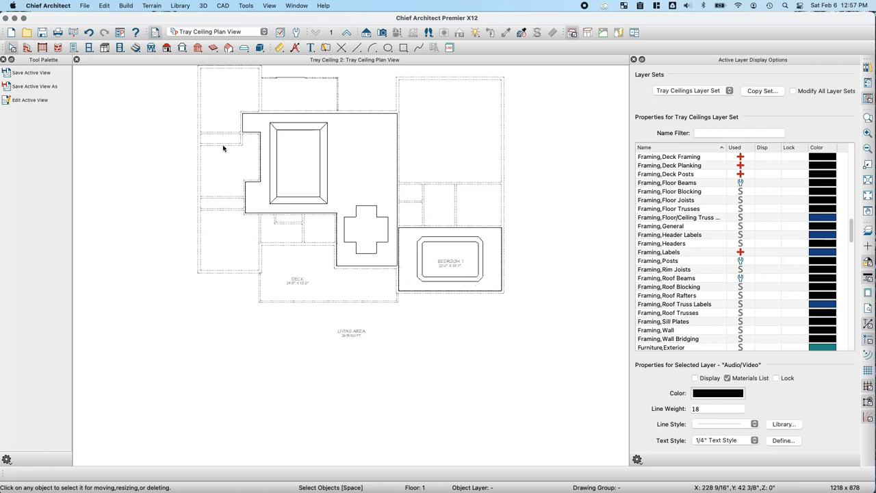
# Place a text note reading 12" deep at 12" in 12" pitch beside the large rectangular trey ceiling.
pyautogui.click(295, 48)
pyautogui.click(19, 100)
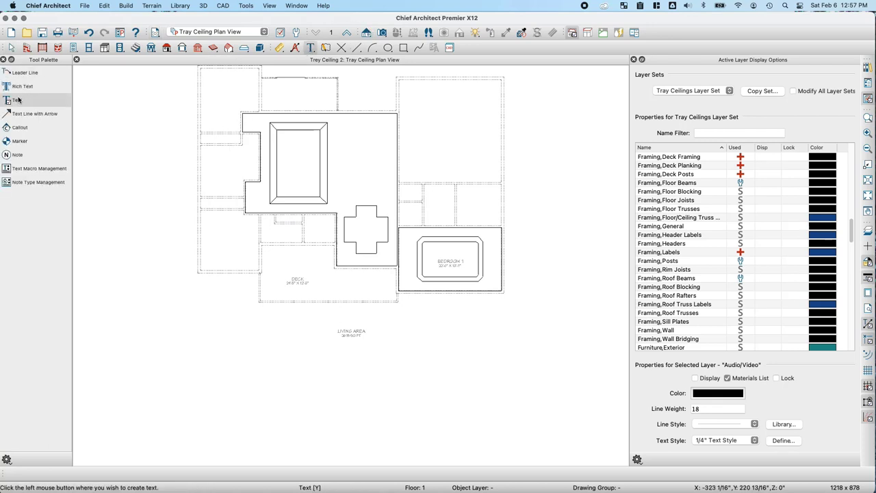
pyautogui.click(340, 161)
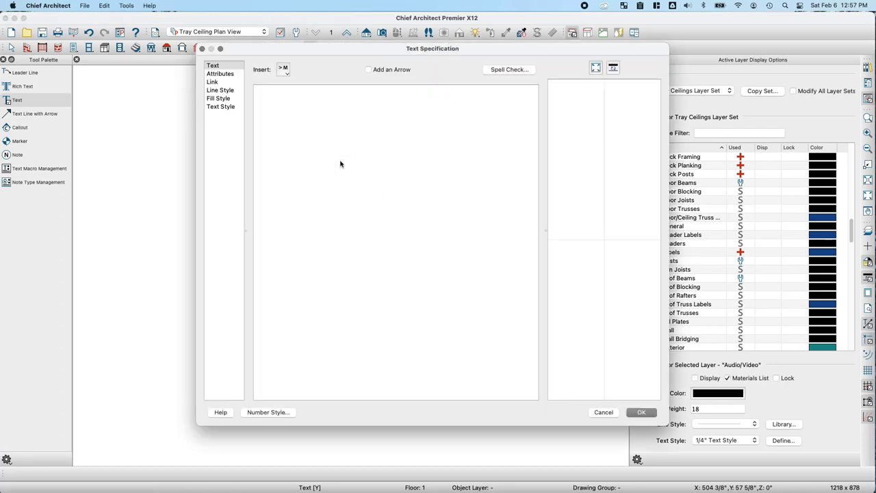
pyautogui.write('12"')
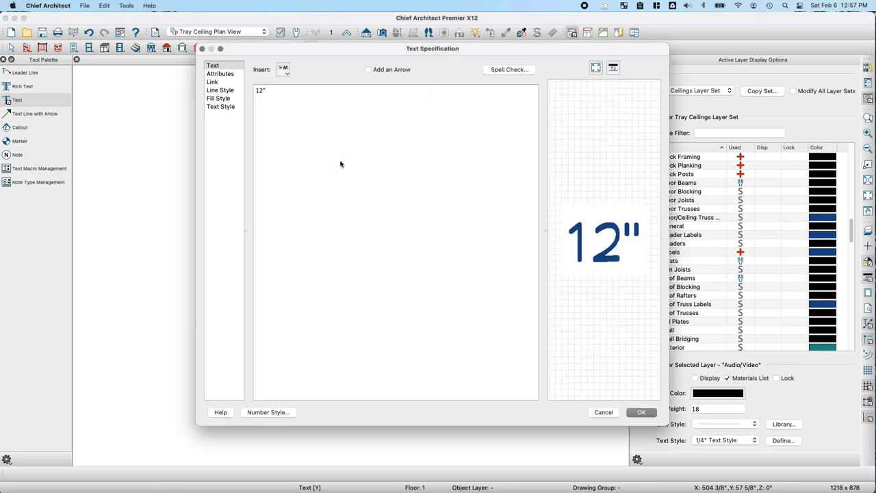
pyautogui.write(' deep at')
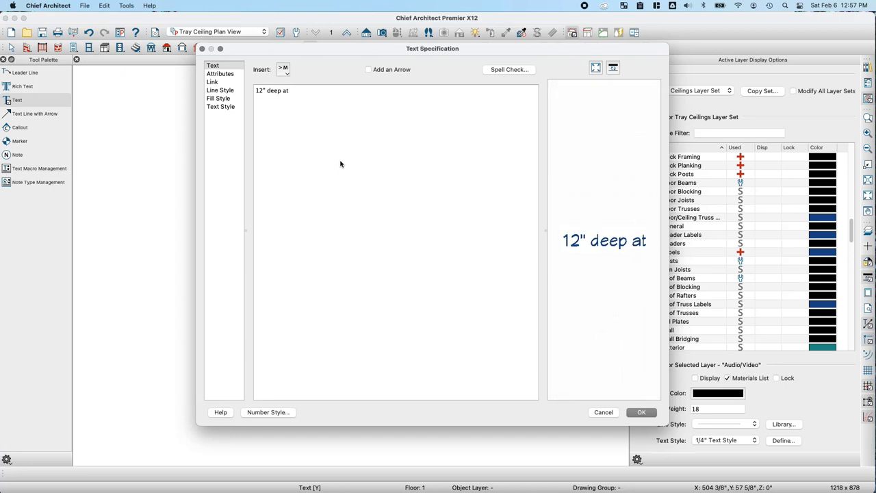
pyautogui.write(' 12" in 12')
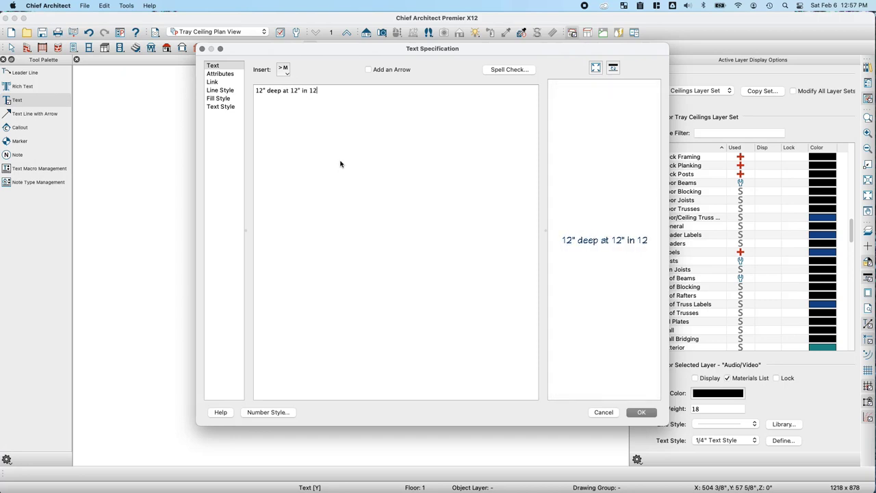
pyautogui.write('" pitch')
pyautogui.rightClick(340, 164)
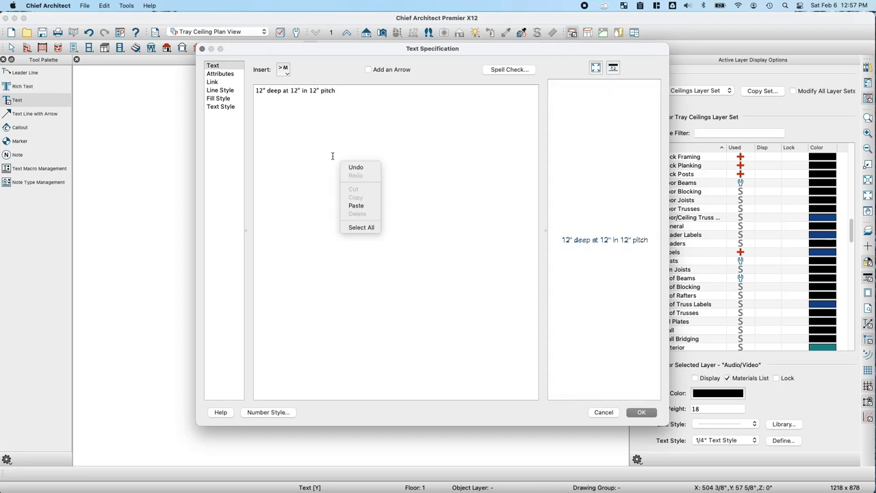
pyautogui.click(640, 412)
pyautogui.click(640, 412)
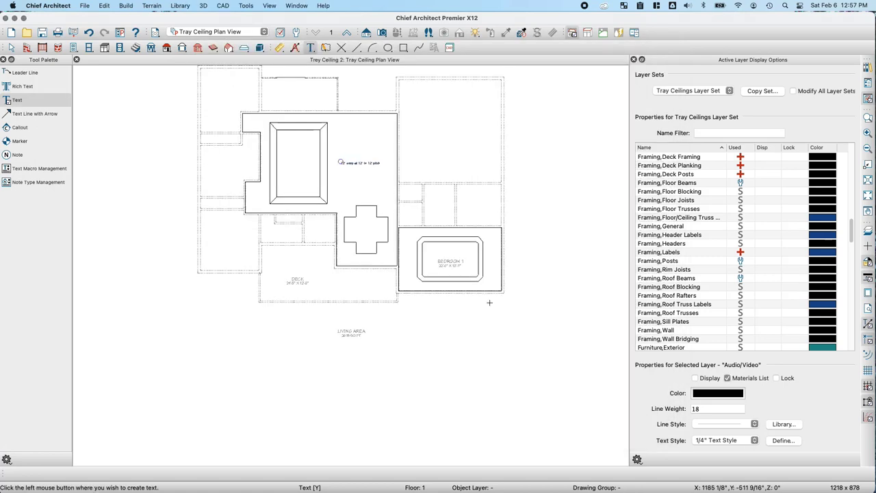
# Move the depth and pitch note inside the large rectangular trey ceiling.
pyautogui.click(359, 163)
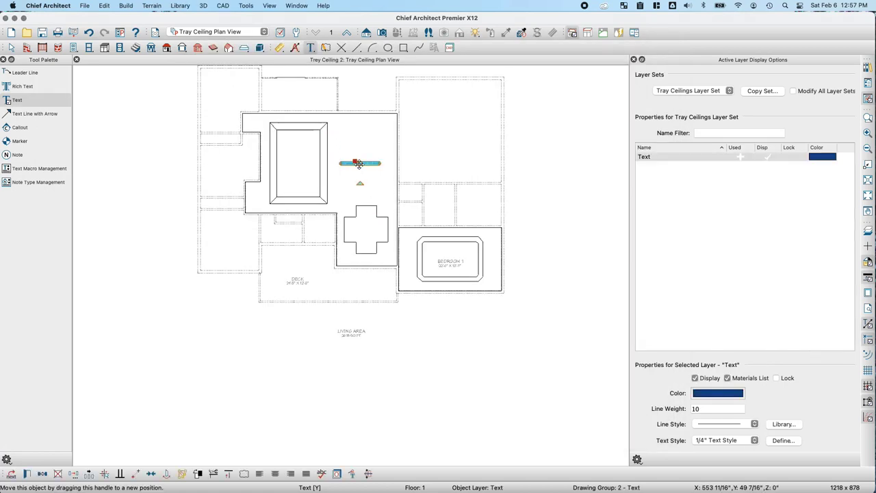
pyautogui.moveTo(356, 163); pyautogui.dragTo(295, 162)
pyautogui.click(128, 172)
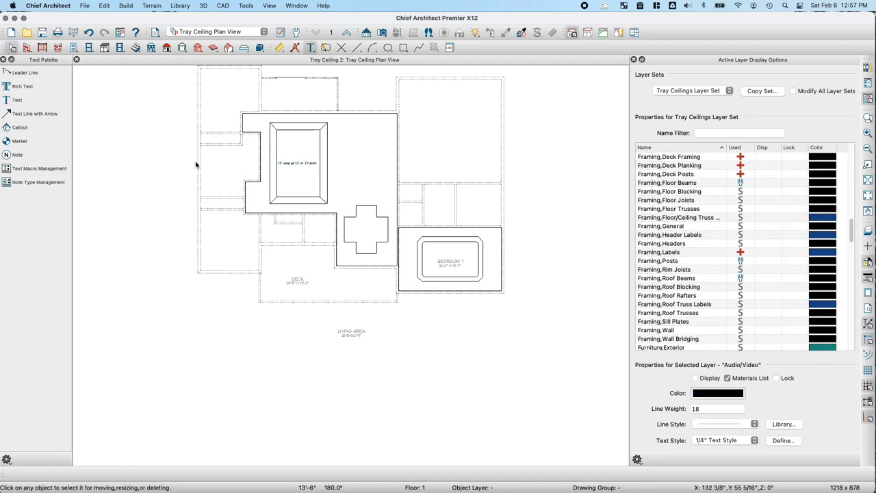
pyautogui.moveTo(182, 160); pyautogui.dragTo(182, 171, button='middle')
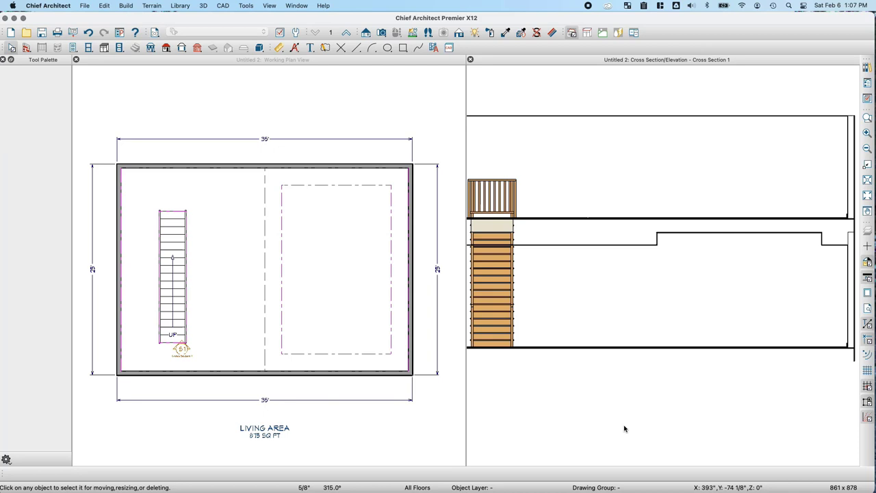
# In the Untitled 2 plan, stretch the trey ceiling's stair-side edge to meet the dashed room divider.
pyautogui.press('space')
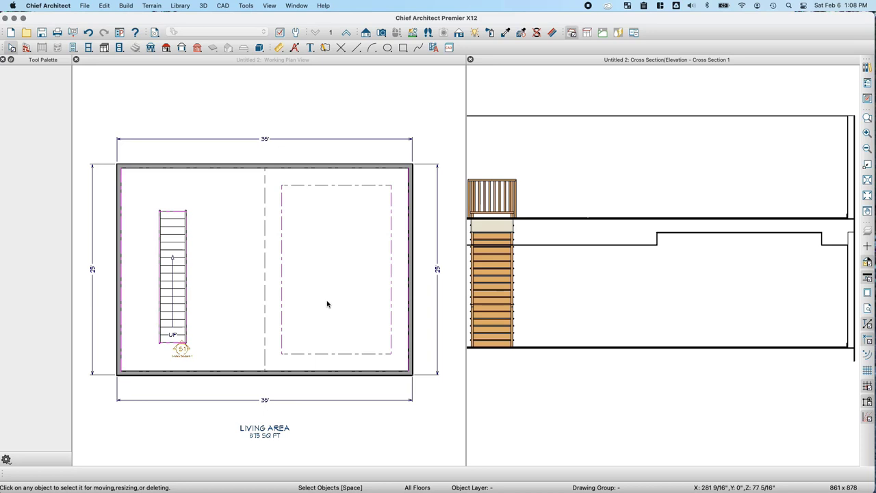
pyautogui.click(281, 253)
pyautogui.moveTo(277, 252); pyautogui.dragTo(266, 253)
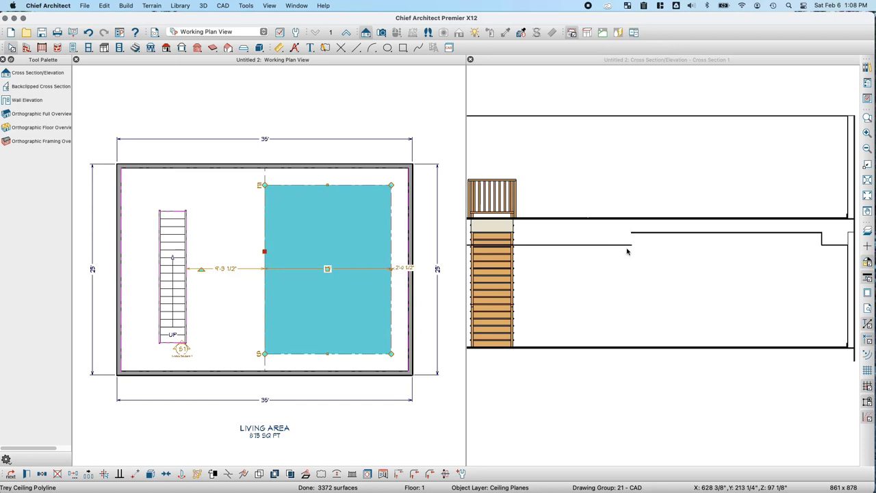
# Inspect the trey ceiling's edge at the room divider in a full camera view towards the stairs, then close the view.
pyautogui.click(381, 33)
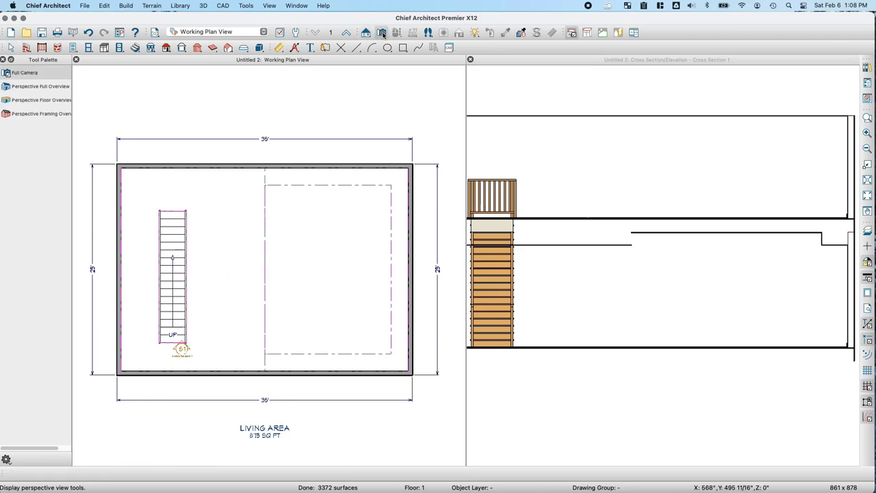
pyautogui.moveTo(376, 293); pyautogui.dragTo(328, 289)
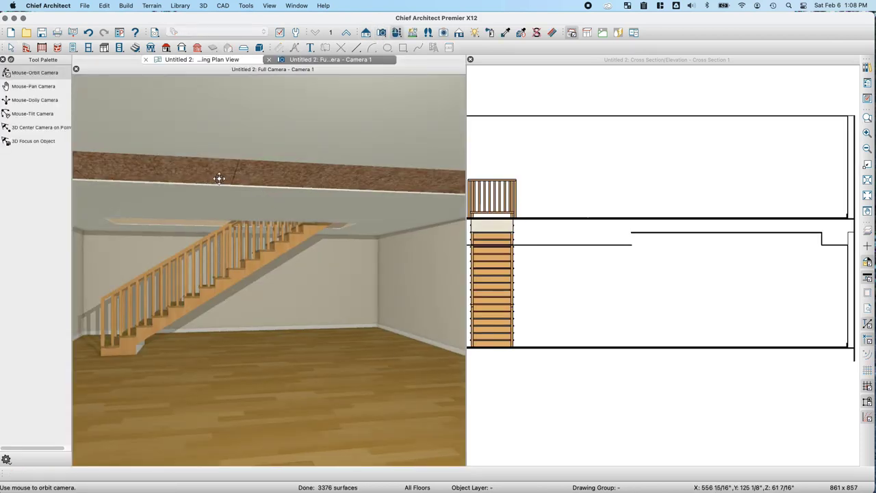
pyautogui.click(269, 61)
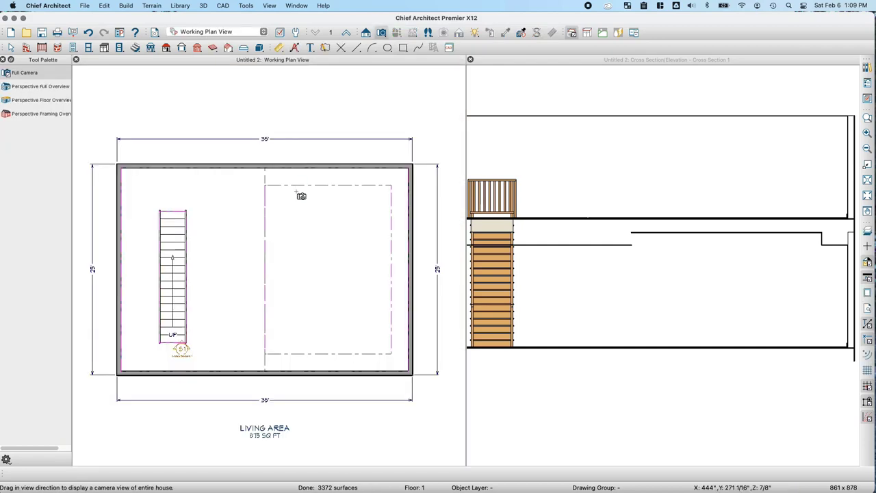
pyautogui.press('Escape')
# Pull the trey ceiling's stair-side edge back from the room divider and set the gap between them to 1/2".
pyautogui.click(266, 207)
pyautogui.scroll(3, 269, 217)
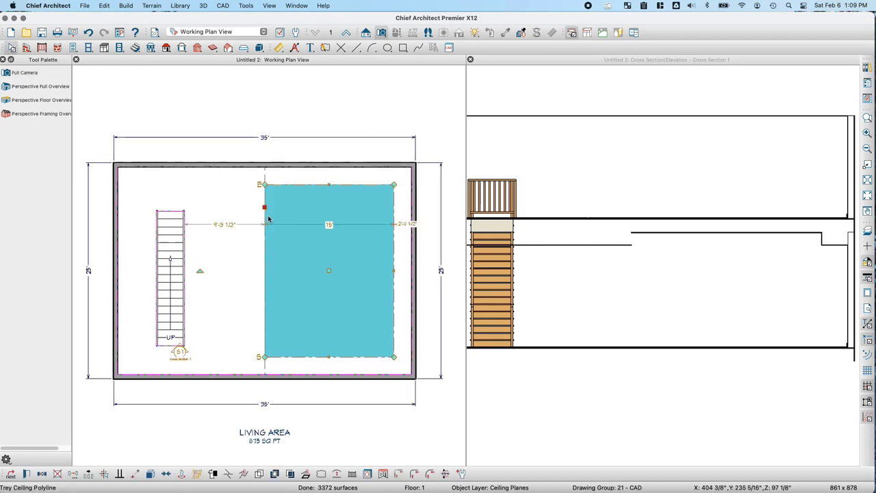
pyautogui.moveTo(262, 202); pyautogui.dragTo(267, 202)
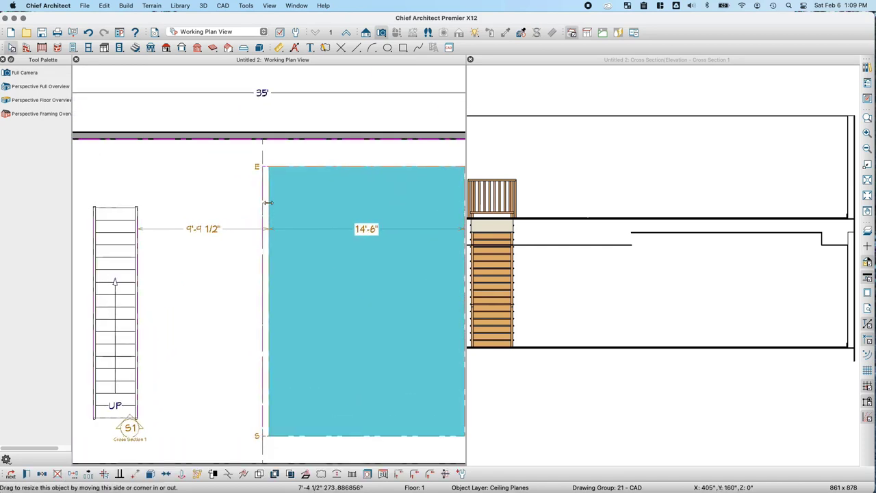
pyautogui.scroll(5, 271, 242)
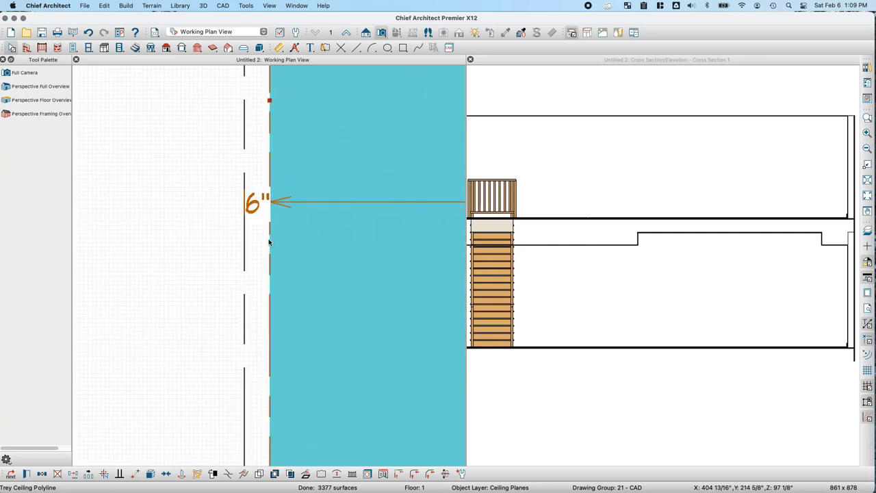
pyautogui.scroll(1, 269, 242)
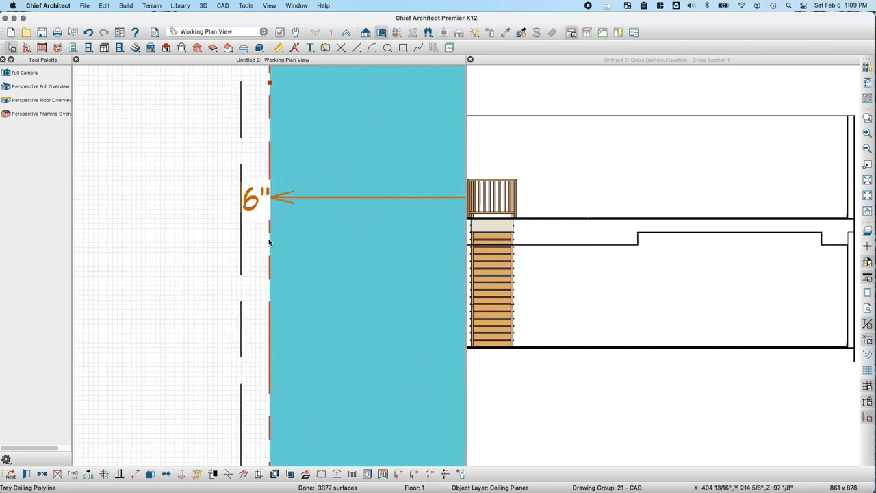
pyautogui.click(251, 202)
pyautogui.press('BackSpace')
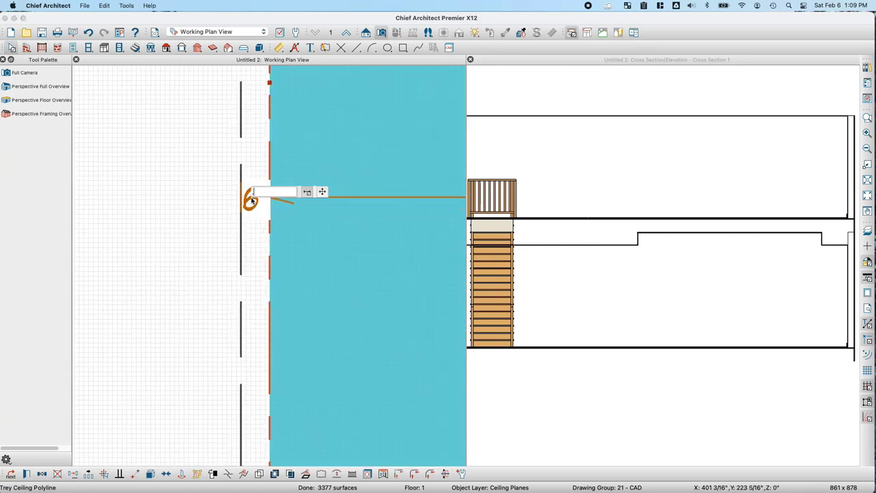
pyautogui.write('1/2')
pyautogui.press('Return')
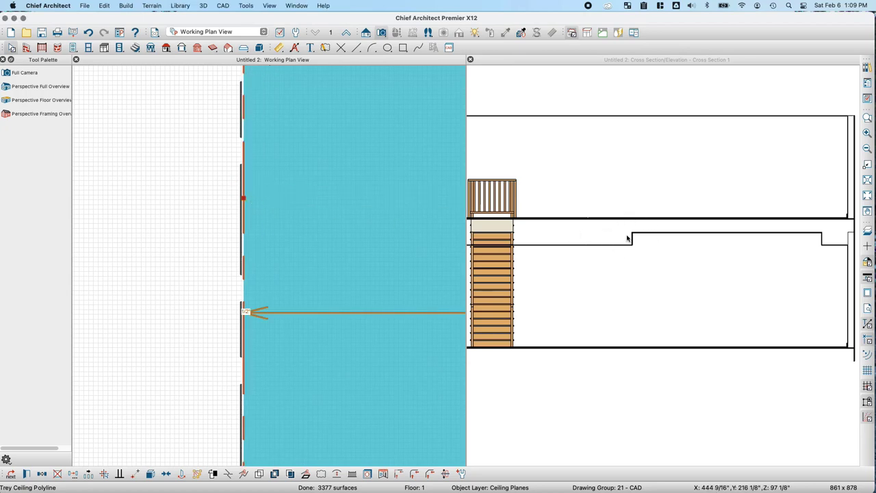
# Deselect the trey ceiling and inspect the stairs and surrounding ceiling in a new full camera view, then close it.
pyautogui.press('Escape')
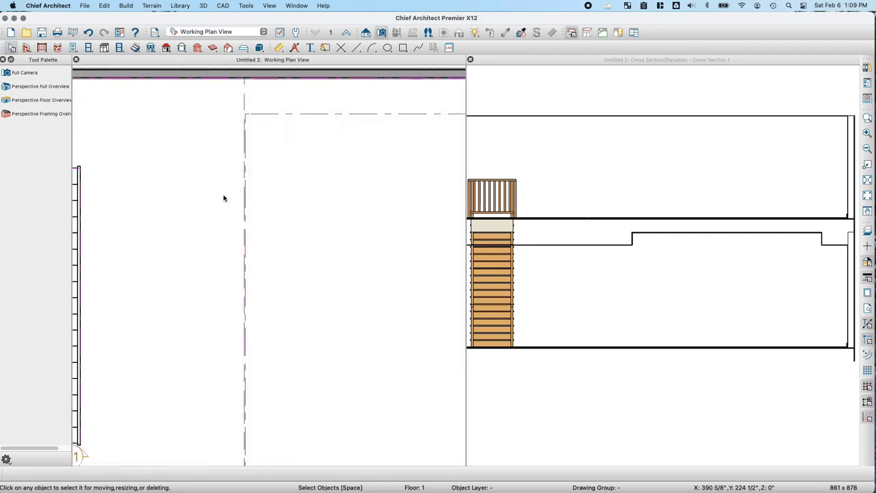
pyautogui.click(24, 73)
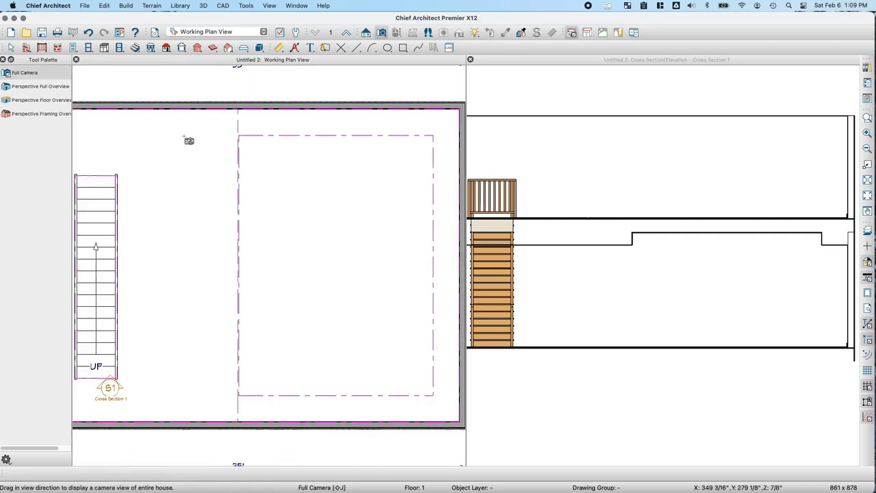
pyautogui.moveTo(189, 140); pyautogui.dragTo(148, 189)
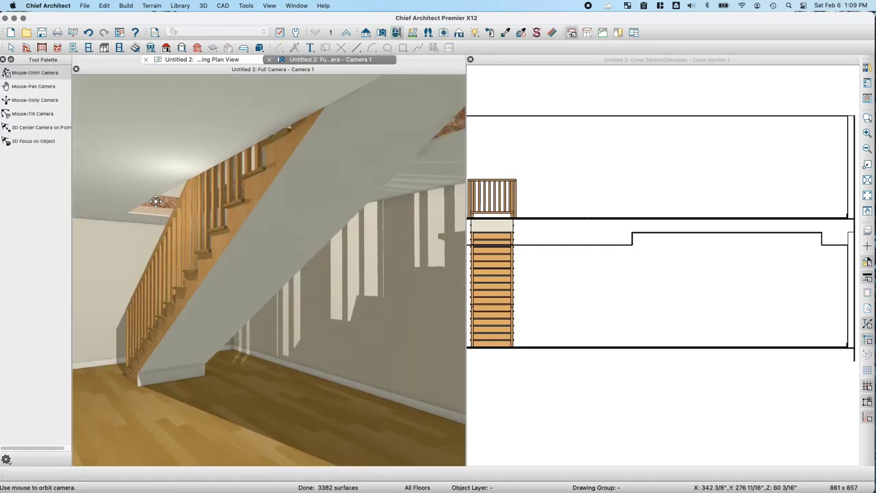
pyautogui.moveTo(156, 201); pyautogui.dragTo(125, 220)
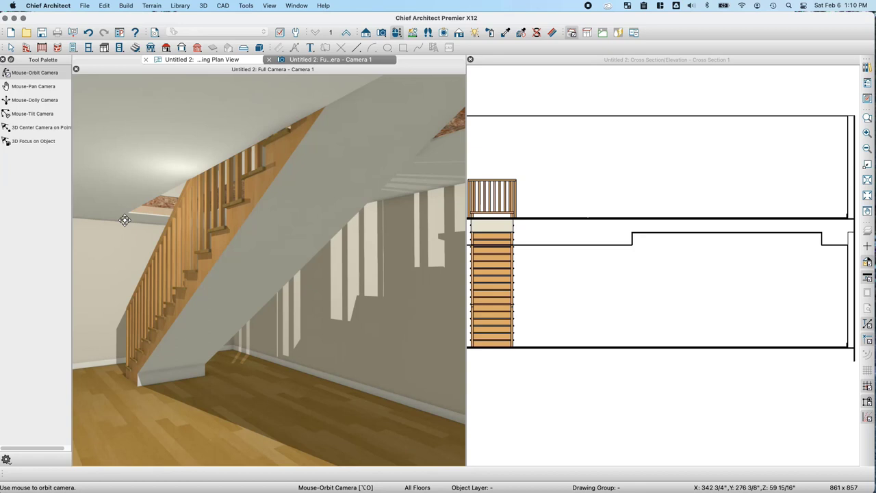
pyautogui.click(269, 60)
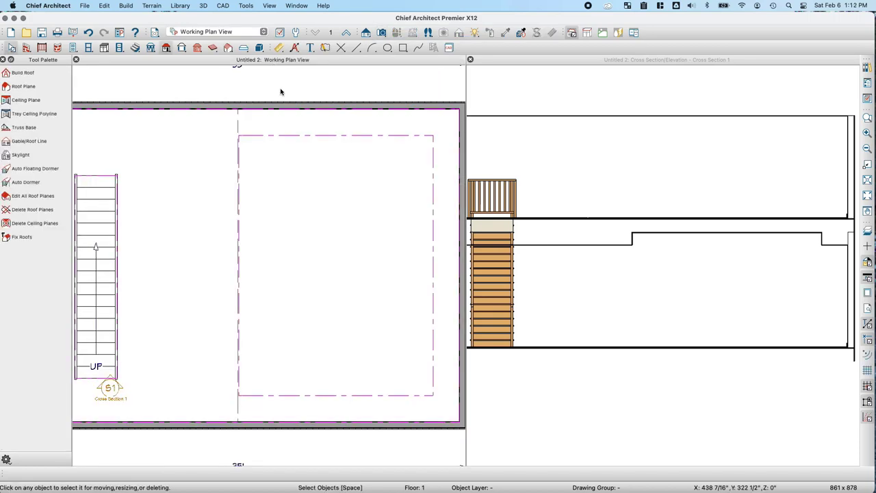
# Draw a rectangular trey ceiling about 6'-1" wide and 19'-4" long between the stairs and the room divider.
pyautogui.click(37, 115)
pyautogui.moveTo(138, 140); pyautogui.dragTo(217, 391)
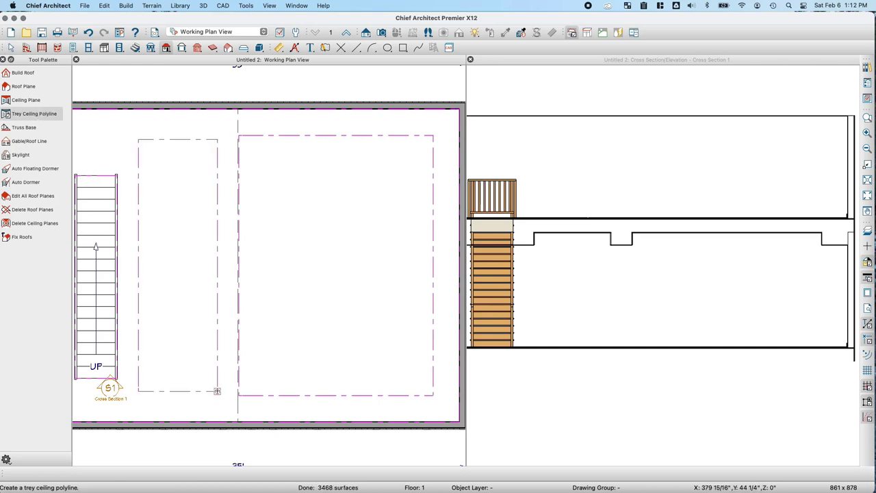
pyautogui.click(217, 391)
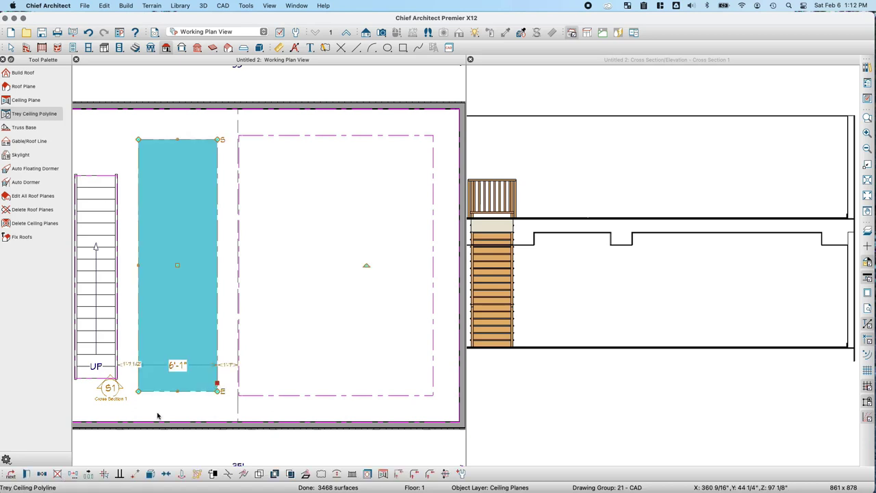
# Turn on Recess Into Ceiling for the narrow trey ceiling beside the stairs and check its warning marker.
pyautogui.click(26, 474)
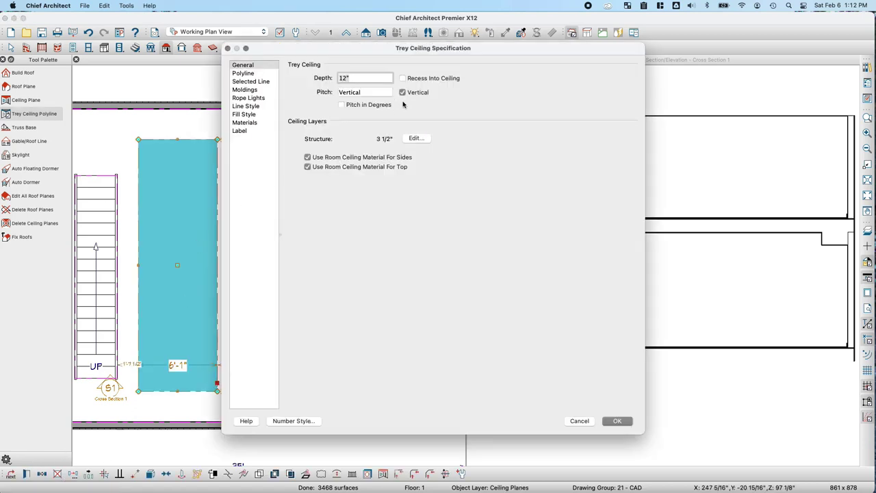
pyautogui.click(615, 421)
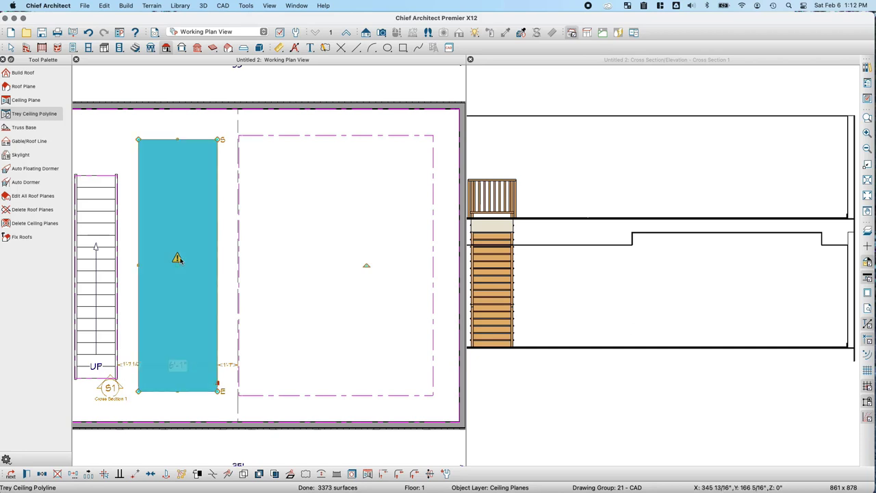
pyautogui.moveTo(177, 258)
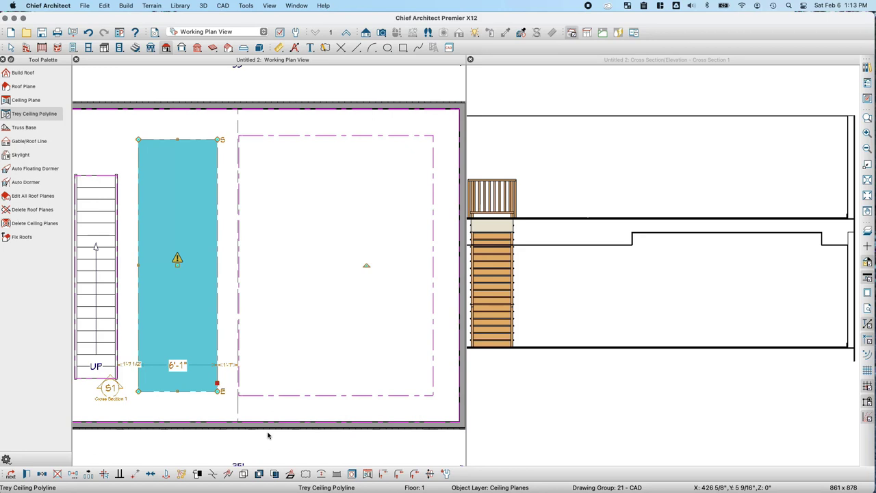
# Turn off Recess Into Ceiling for the narrow trey ceiling beside the stairs.
pyautogui.click(177, 391)
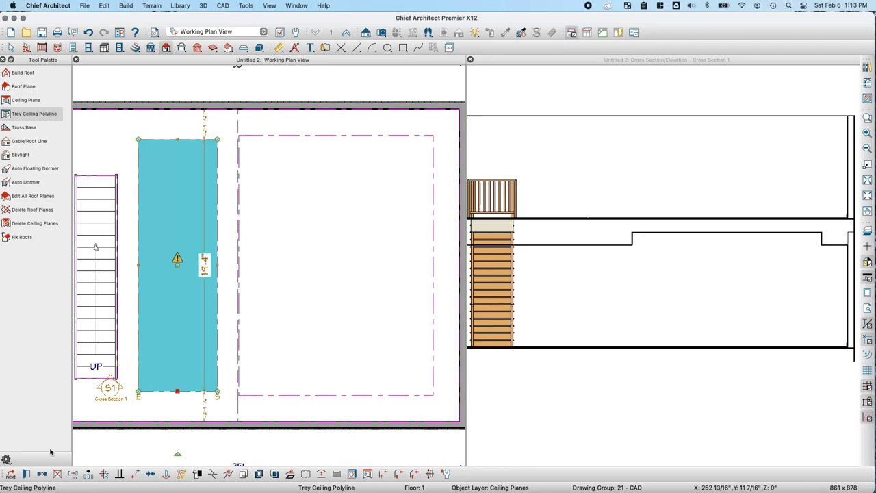
pyautogui.click(26, 474)
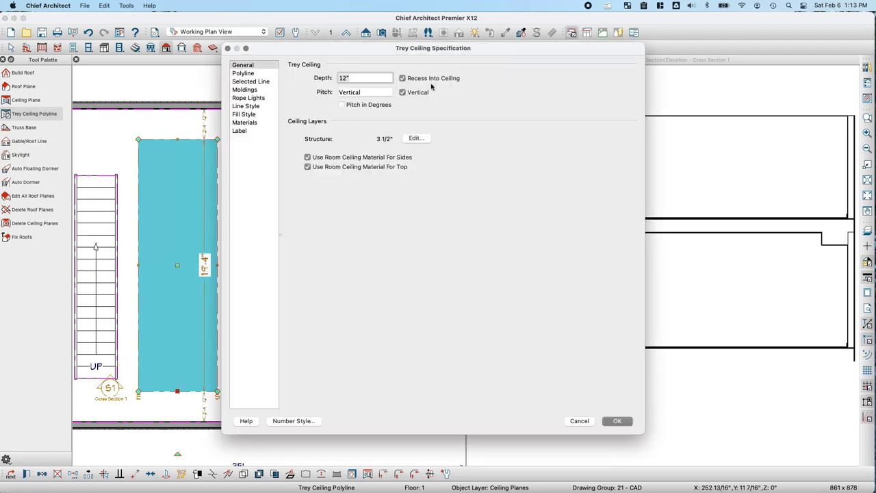
pyautogui.click(403, 78)
pyautogui.click(618, 421)
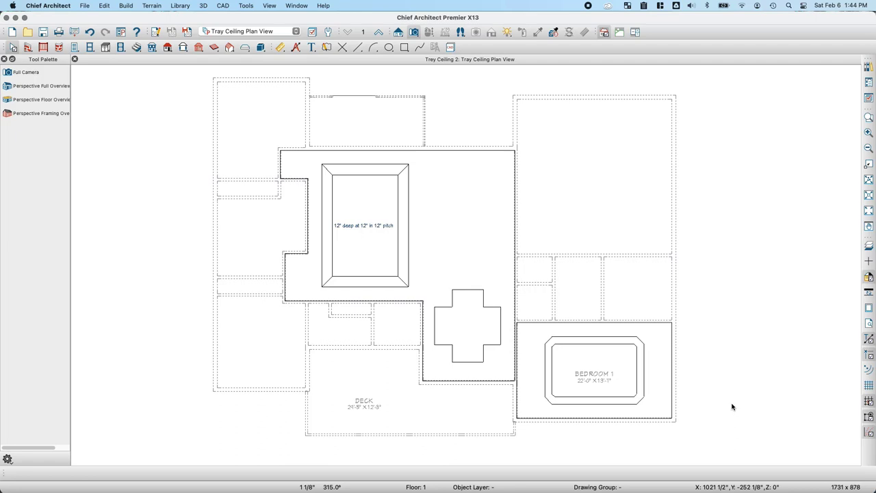
# In the Trey Ceiling 2 plan, add the CS-03 casing from the core library as a molding profile on the large rectangular tray ceiling.
pyautogui.press('space')
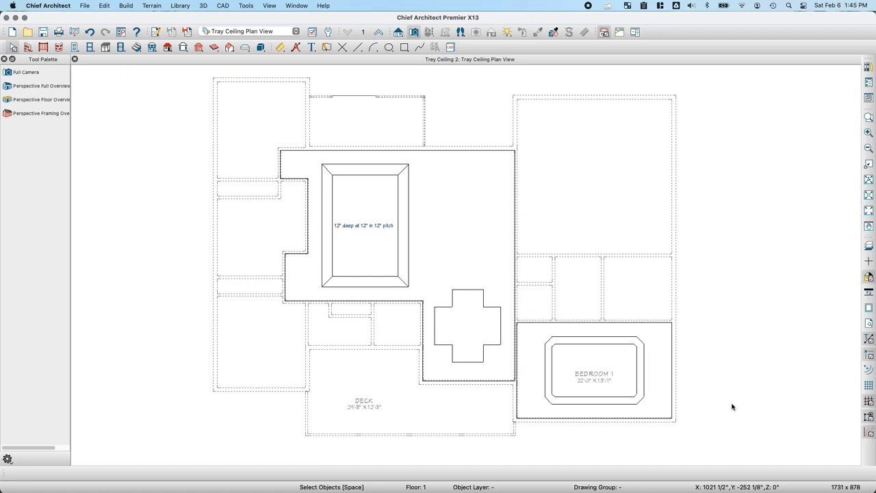
pyautogui.click(408, 241)
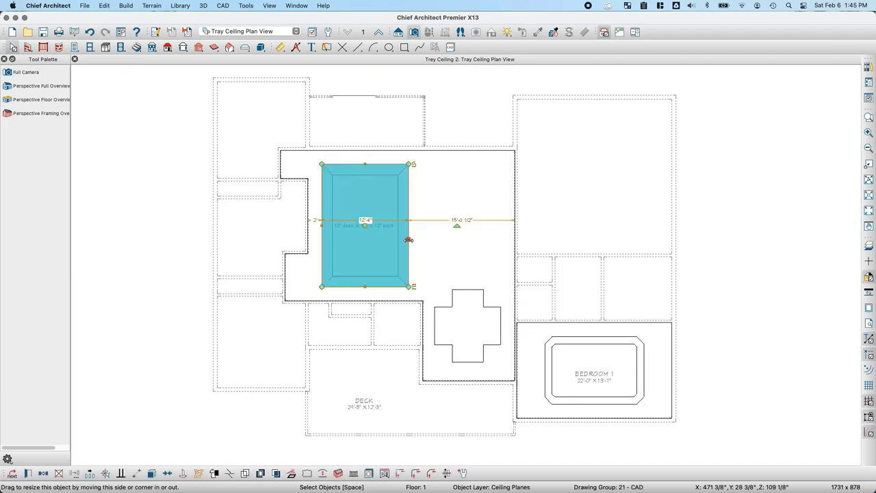
pyautogui.click(28, 473)
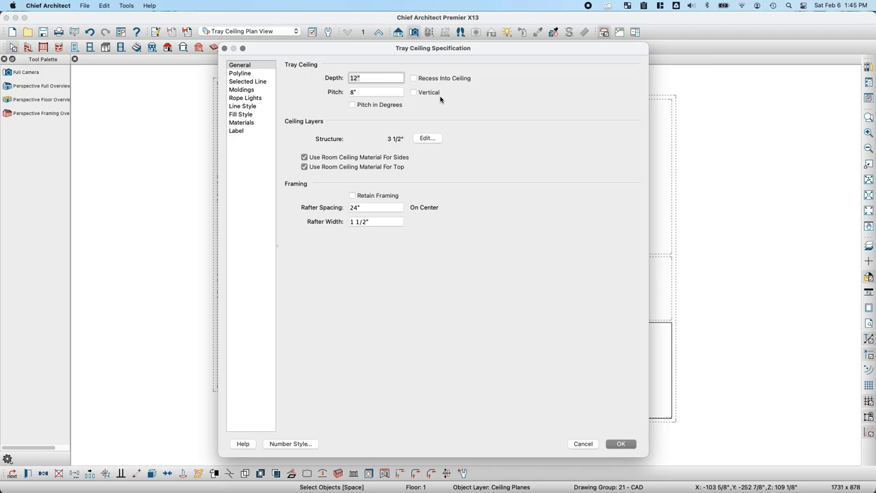
pyautogui.click(248, 91)
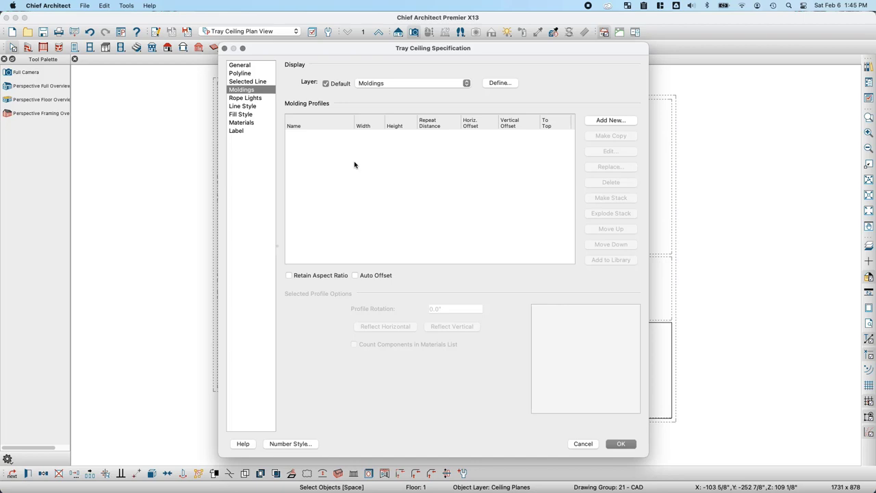
pyautogui.click(604, 122)
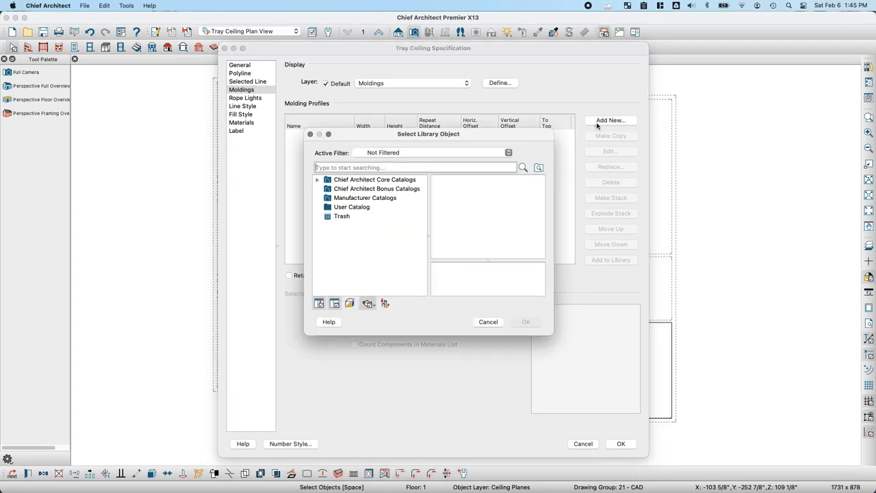
pyautogui.click(318, 179)
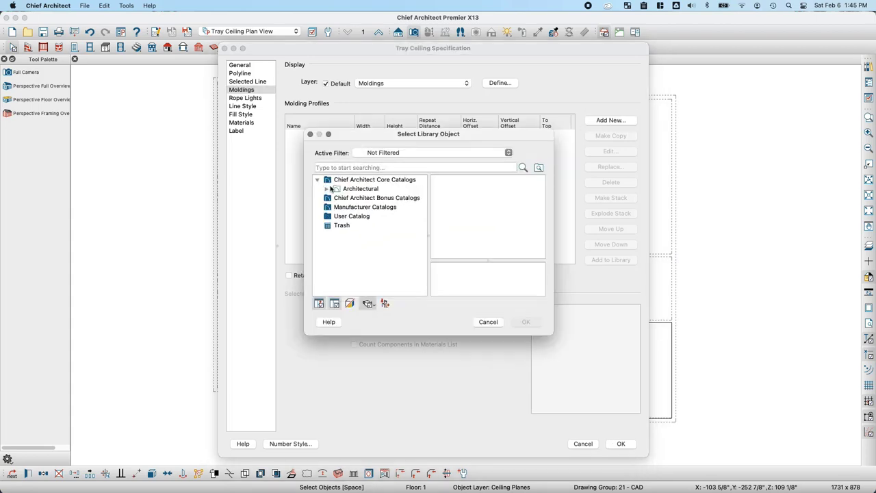
pyautogui.click(327, 188)
pyautogui.click(335, 197)
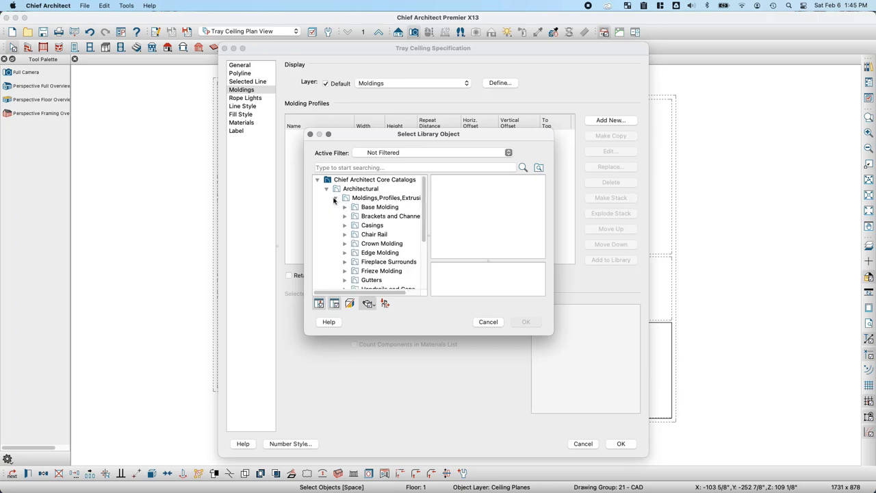
pyautogui.click(345, 226)
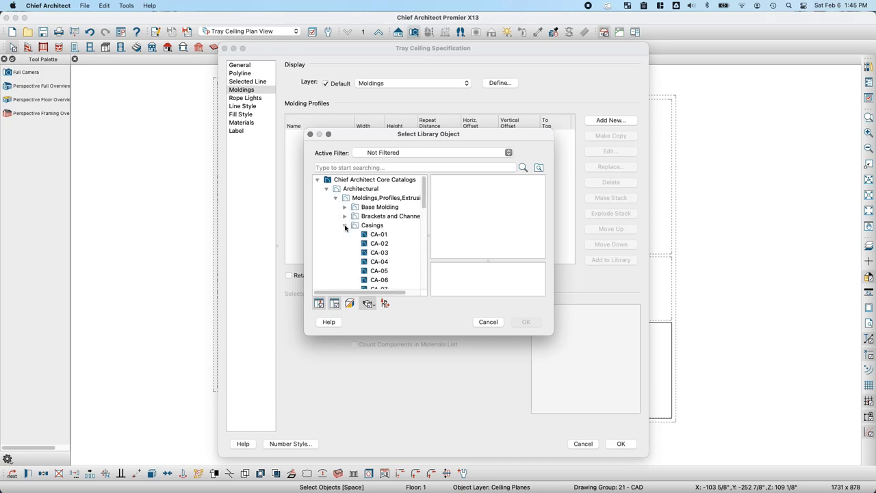
pyautogui.scroll(-10, 381, 233)
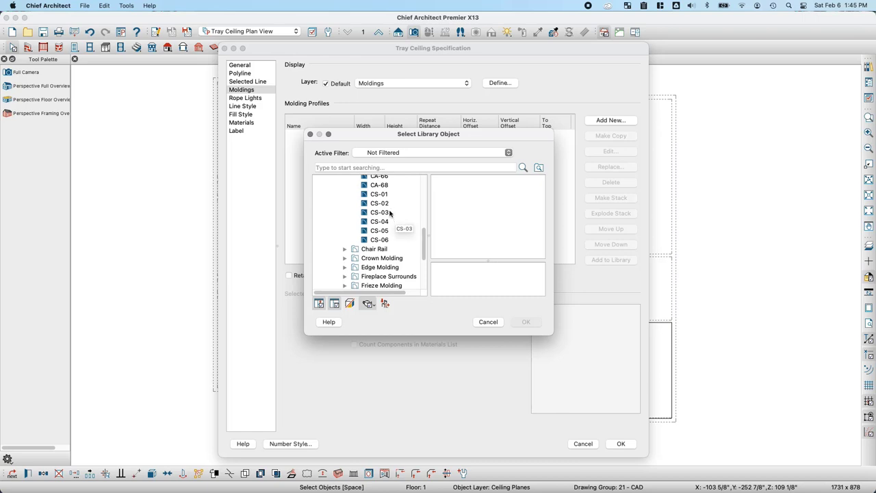
pyautogui.click(385, 213)
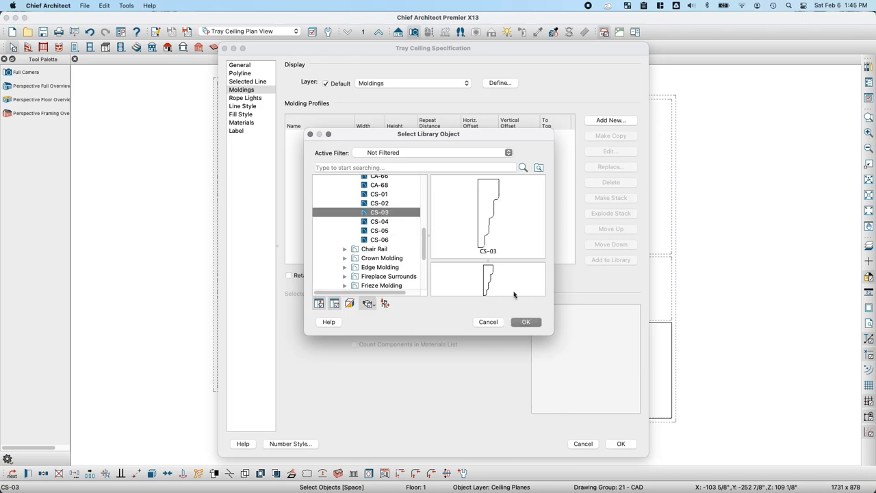
pyautogui.click(526, 323)
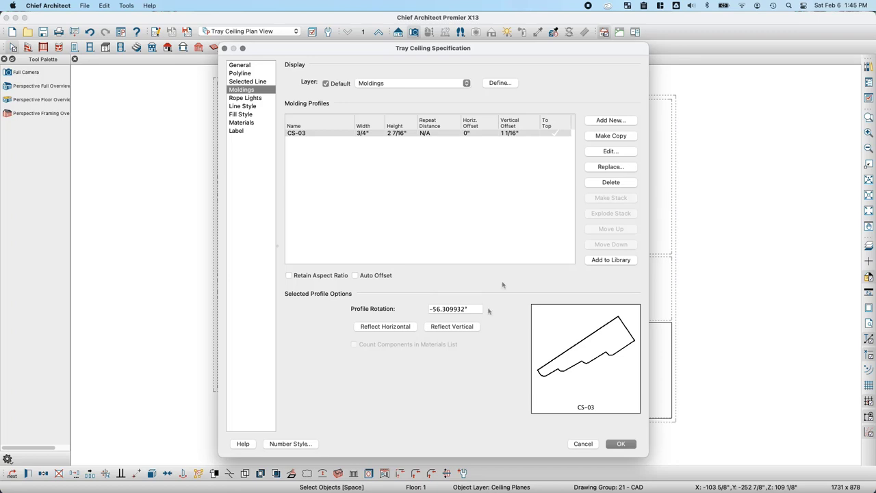
# Set the CS-03 molding to 6" wide and 18" high with a vertical offset of 0", and apply it to the tray ceiling.
pyautogui.click(365, 135)
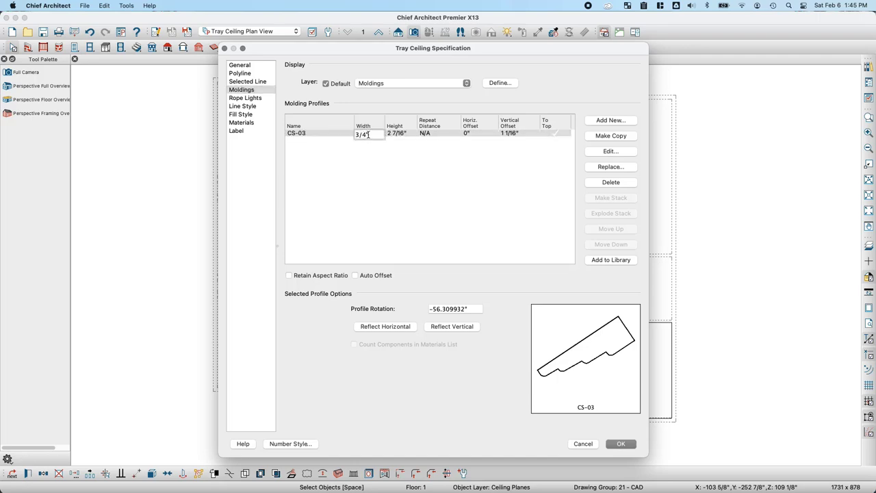
pyautogui.write('6')
pyautogui.click(388, 137)
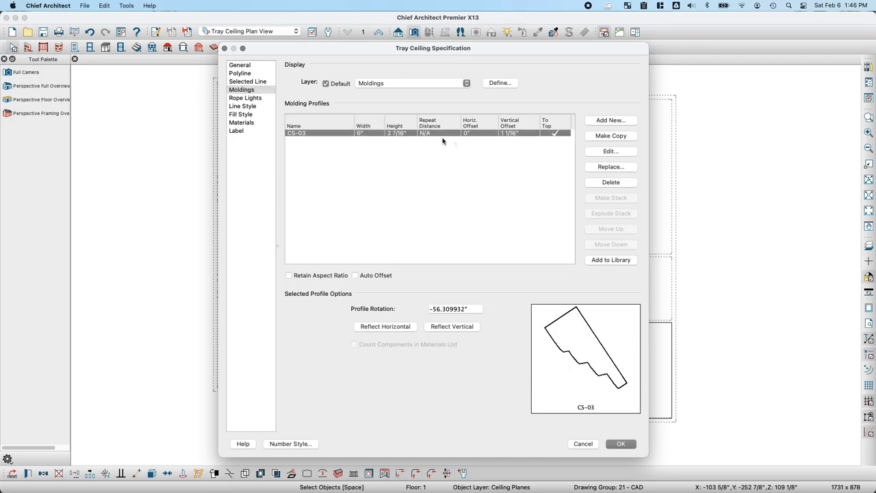
pyautogui.click(404, 134)
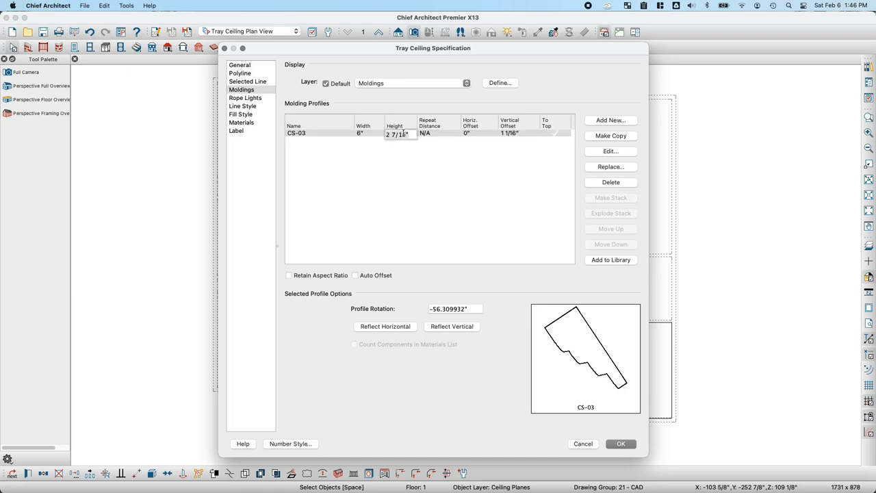
pyautogui.write('18')
pyautogui.click(425, 140)
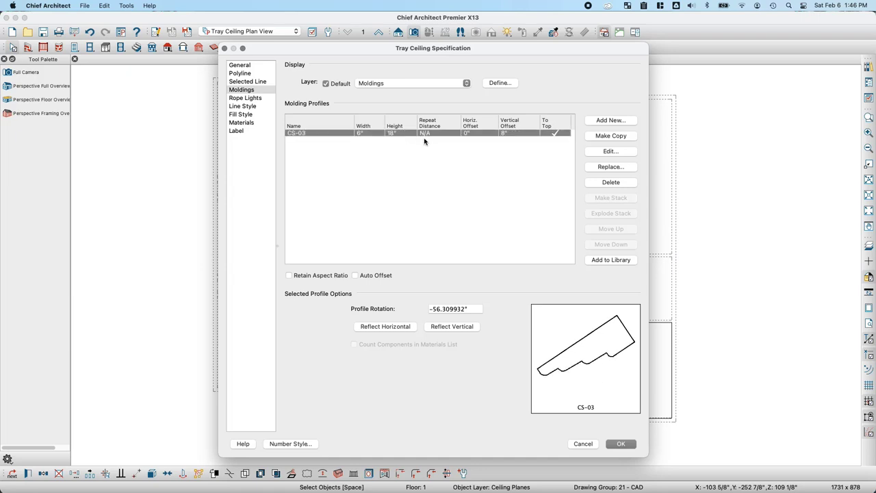
pyautogui.click(512, 134)
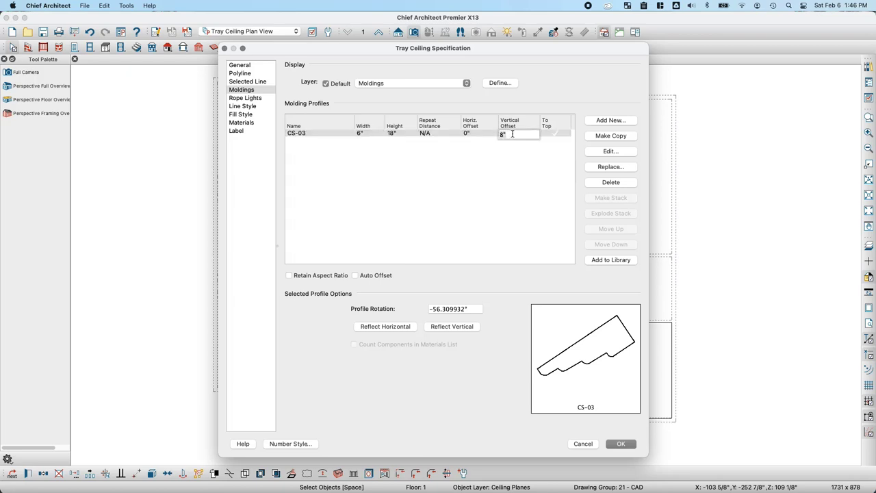
pyautogui.write('0')
pyautogui.press('Return')
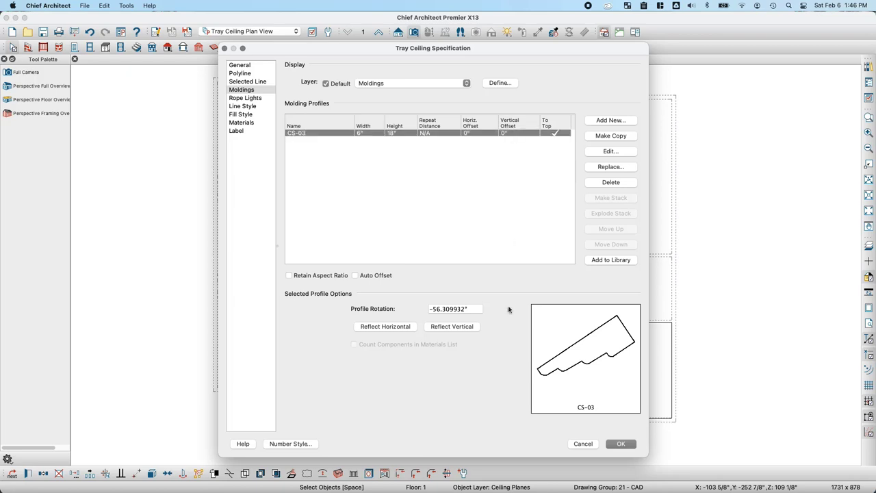
pyautogui.click(622, 445)
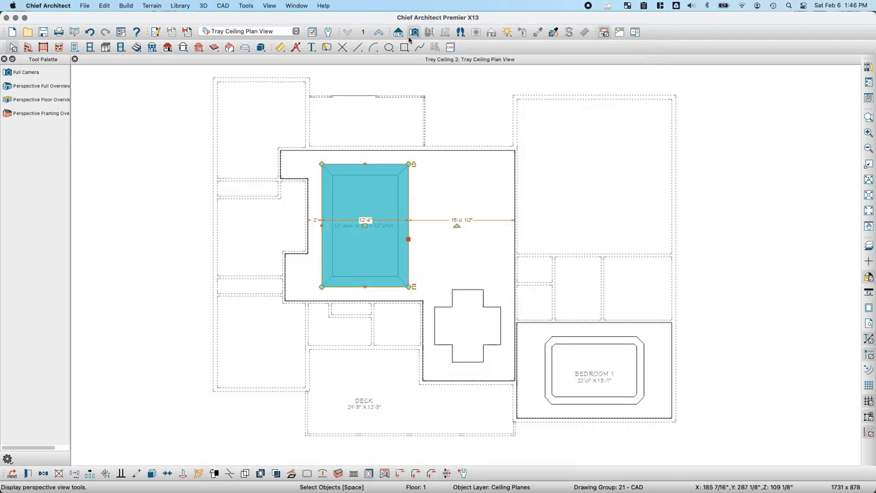
# View the large rectangular tray ceiling's molding in a full camera view aimed from its upper corner near the exterior wall.
pyautogui.click(413, 32)
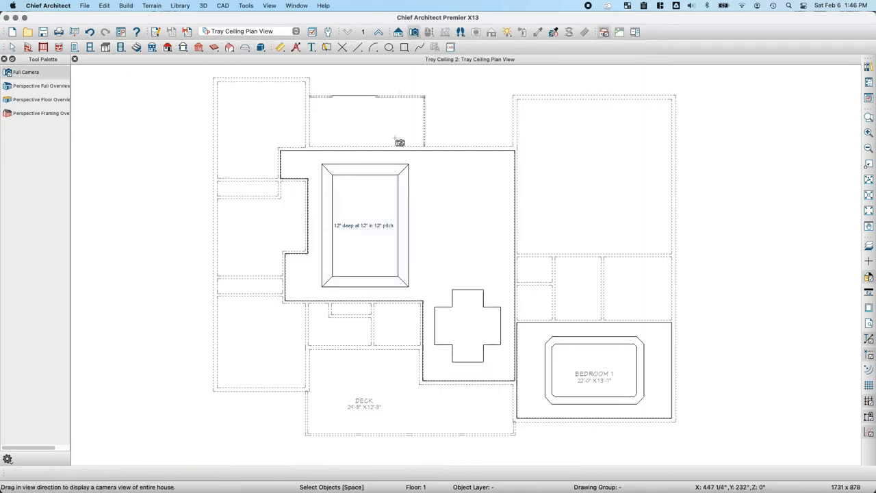
pyautogui.moveTo(413, 163); pyautogui.dragTo(382, 179)
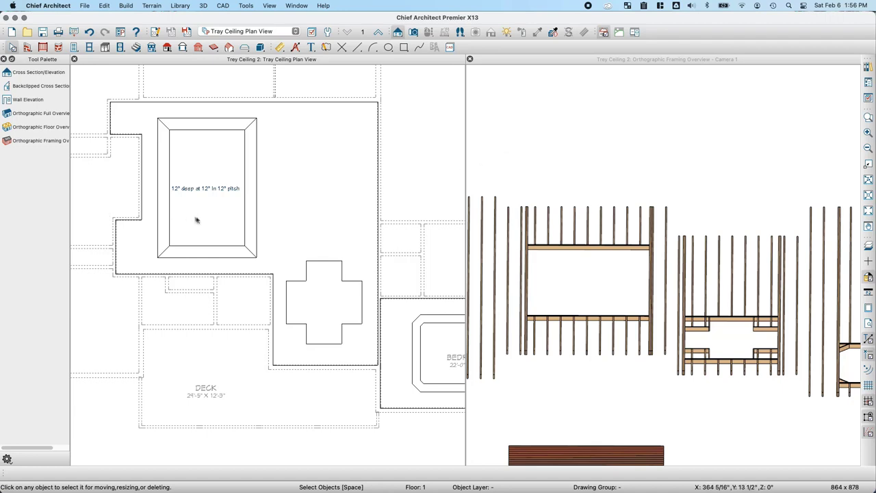
# Build the framing for the cross-shaped tray ceiling without displaying the ceiling joists layer in plan, and view it obliquely in the framing overview.
pyautogui.click(304, 280)
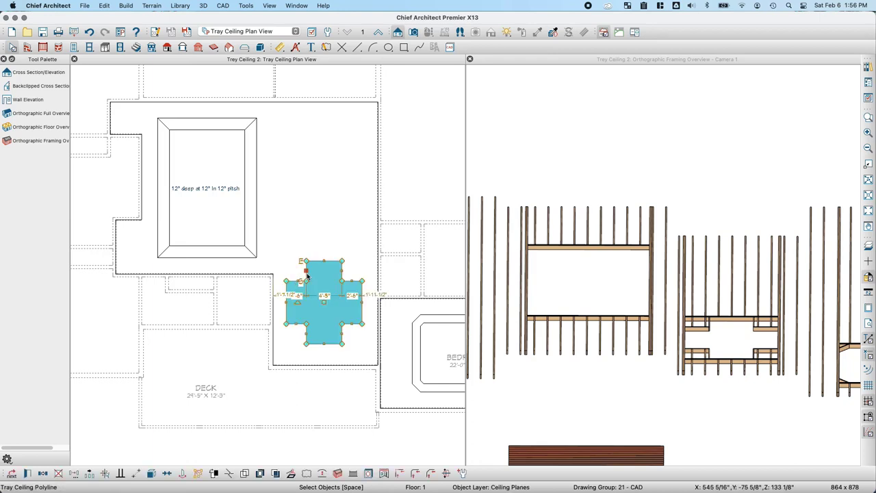
pyautogui.click(338, 474)
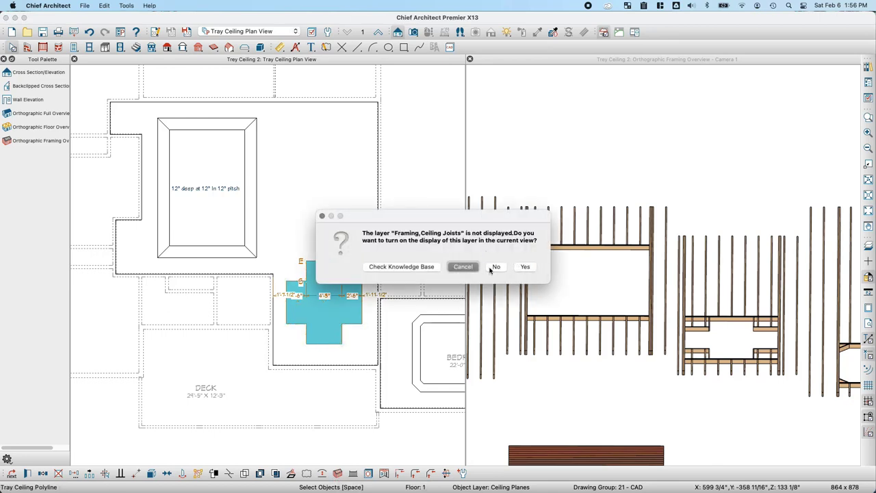
pyautogui.click(491, 269)
pyautogui.click(746, 144)
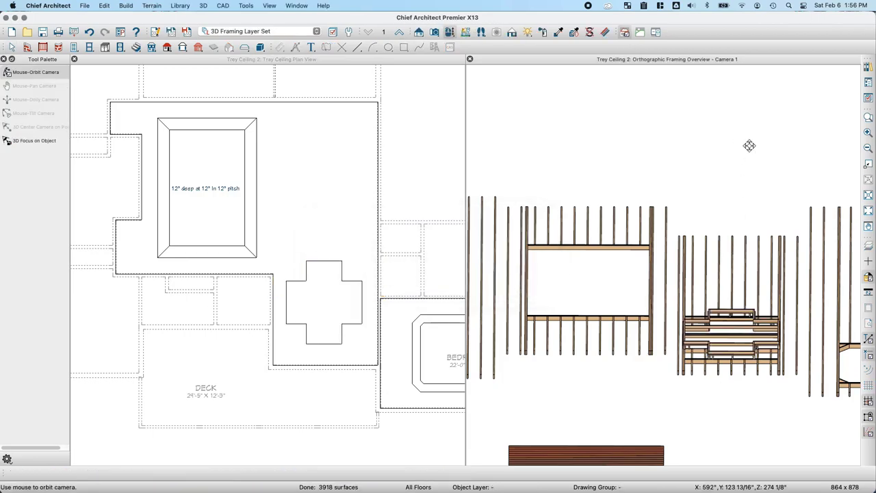
pyautogui.moveTo(746, 144); pyautogui.dragTo(689, 338)
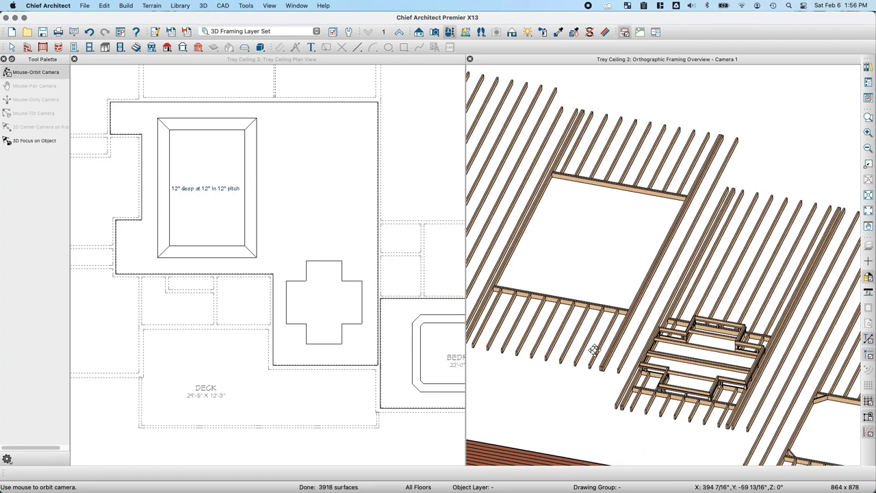
# Set the rafter spacing of the large rectangular tray ceiling to 16" on center.
pyautogui.click(277, 203)
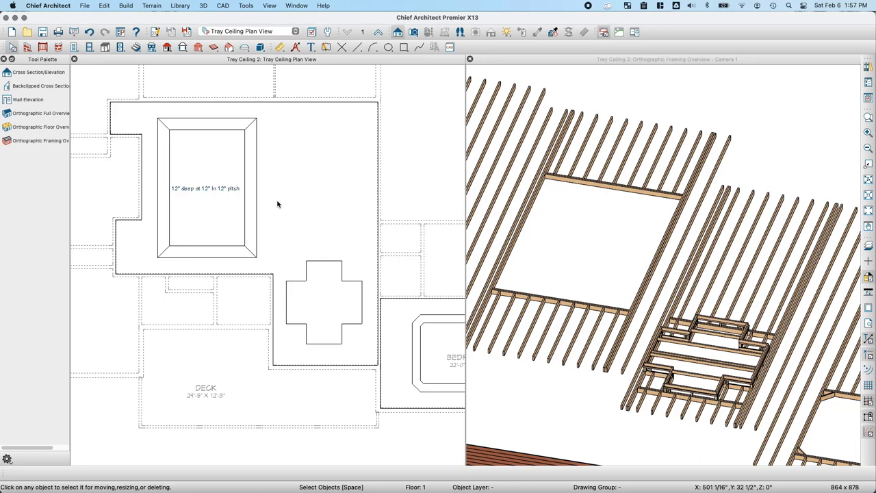
pyautogui.click(257, 219)
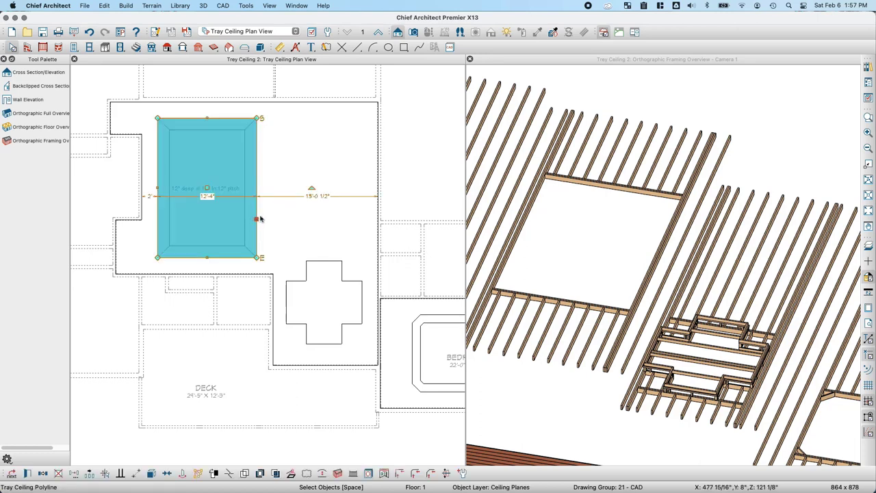
pyautogui.click(28, 473)
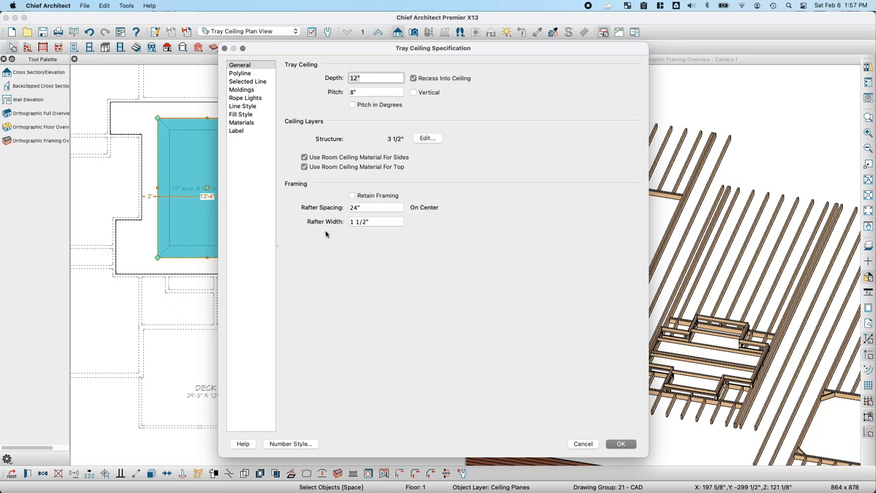
pyautogui.click(371, 208)
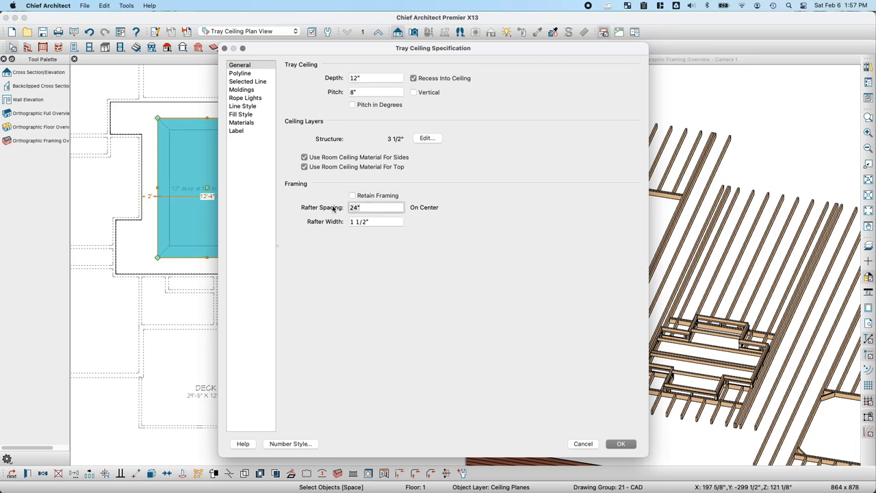
pyautogui.press('BackSpace')
pyautogui.press('BackSpace')
pyautogui.press('BackSpace')
pyautogui.write('16')
pyautogui.press('Tab')
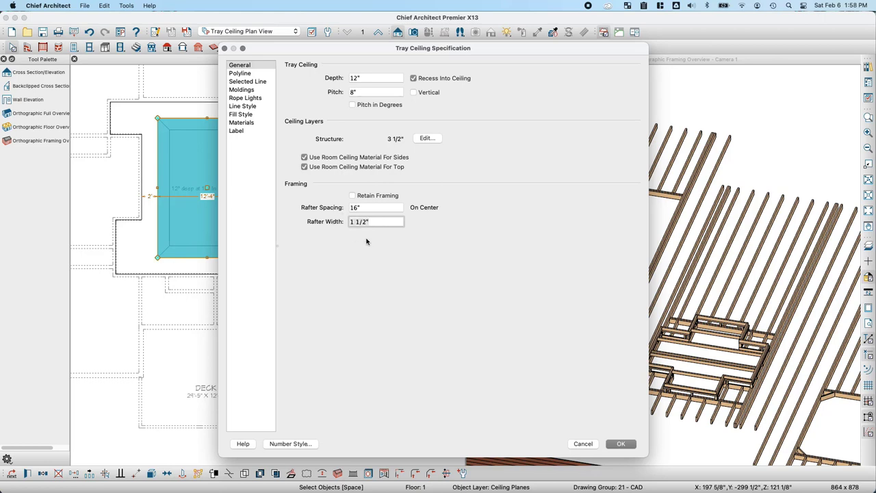
# Try a rafter width of 3 3/8", then settle on 1 1/2" and apply the tray ceiling's framing settings.
pyautogui.write('3 3/8')
pyautogui.press('Tab')
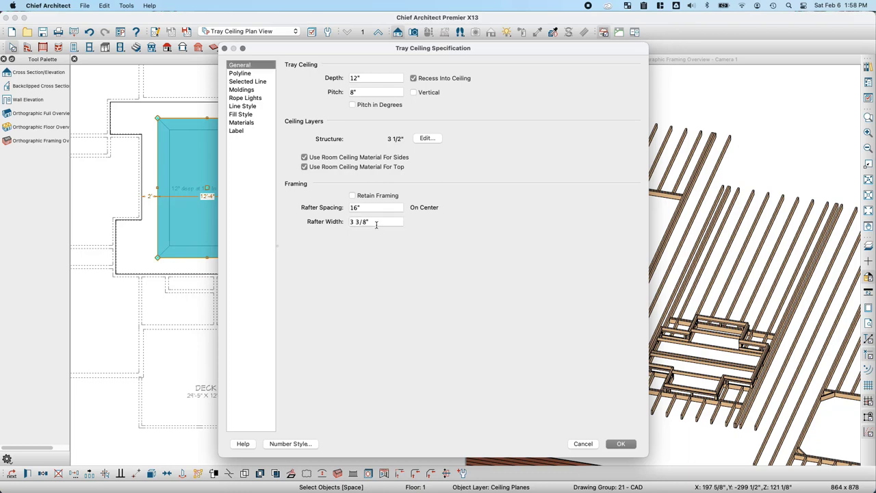
pyautogui.click(376, 222)
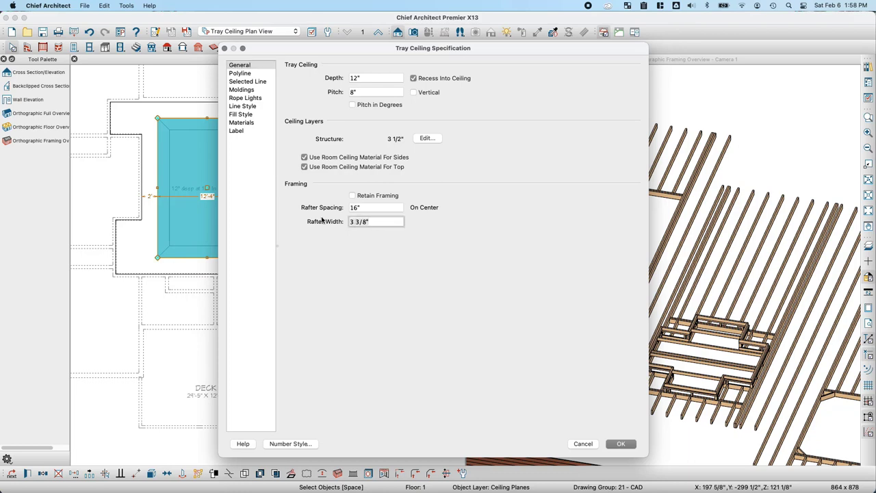
pyautogui.press('super+a')
pyautogui.write('1 1/2')
pyautogui.press('Tab')
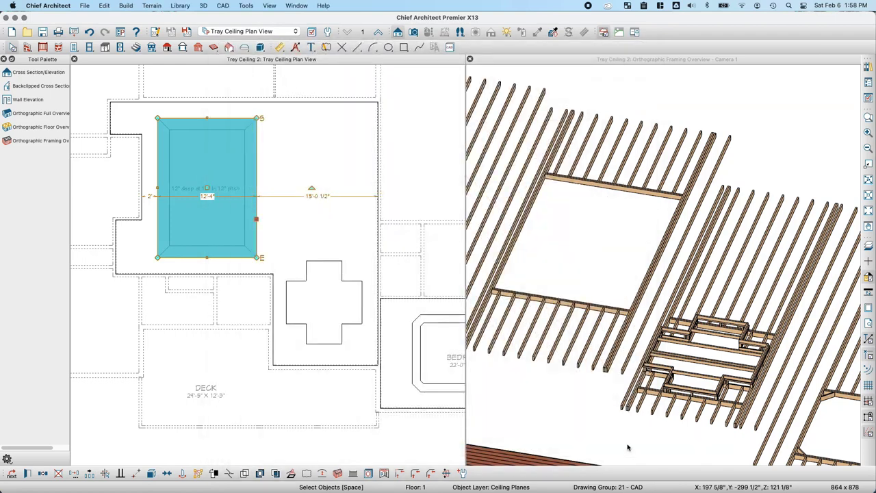
pyautogui.click(627, 445)
pyautogui.click(368, 208)
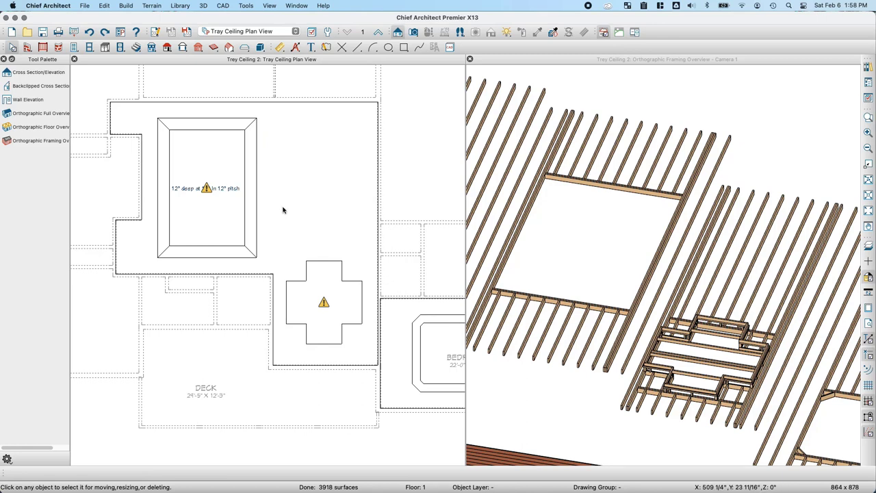
# Build the framing for the large rectangular tray ceiling without displaying the ceiling joists layer in plan.
pyautogui.moveTo(207, 190)
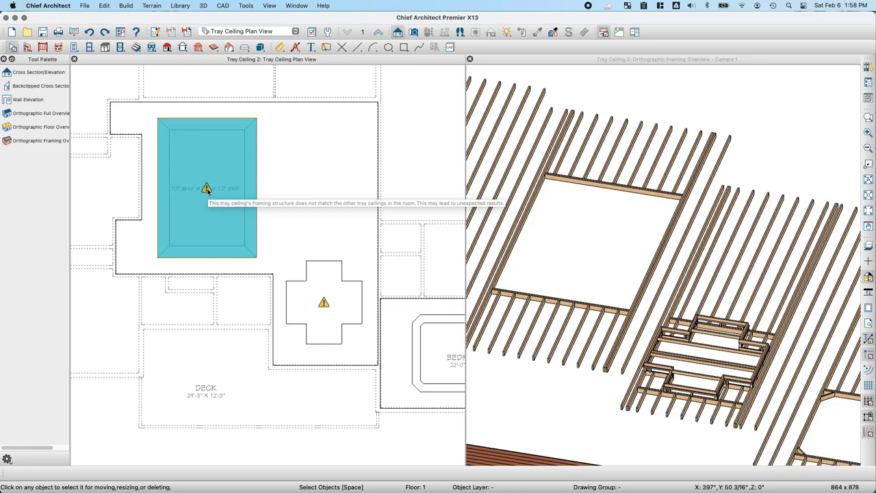
pyautogui.click(255, 191)
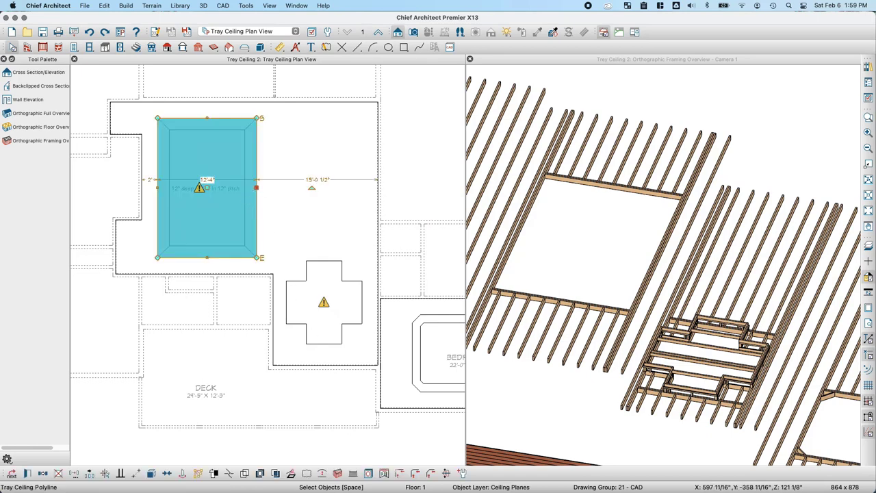
pyautogui.click(337, 480)
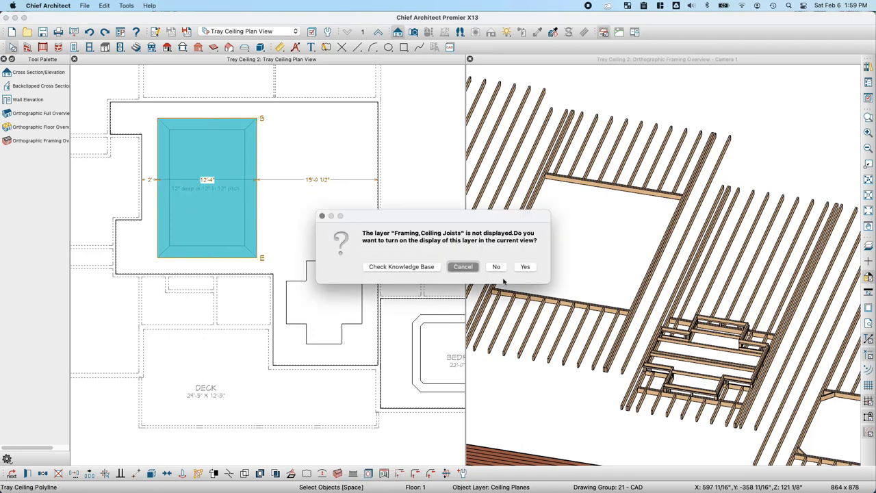
pyautogui.click(496, 267)
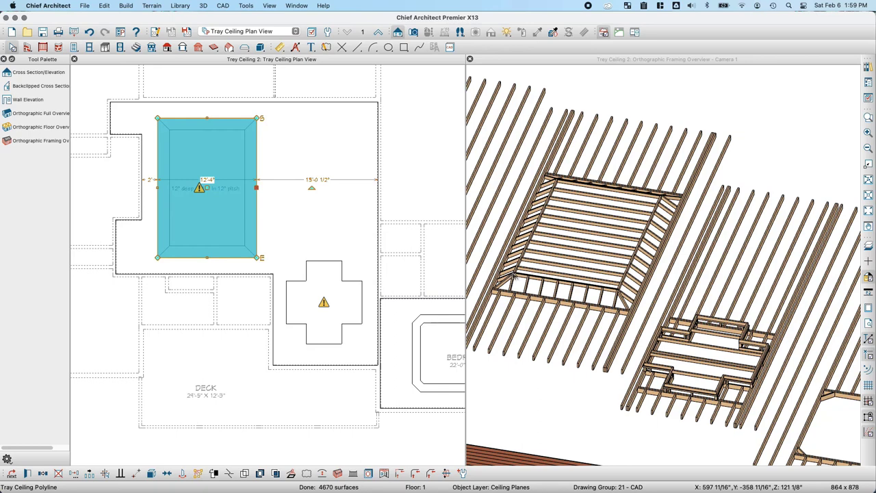
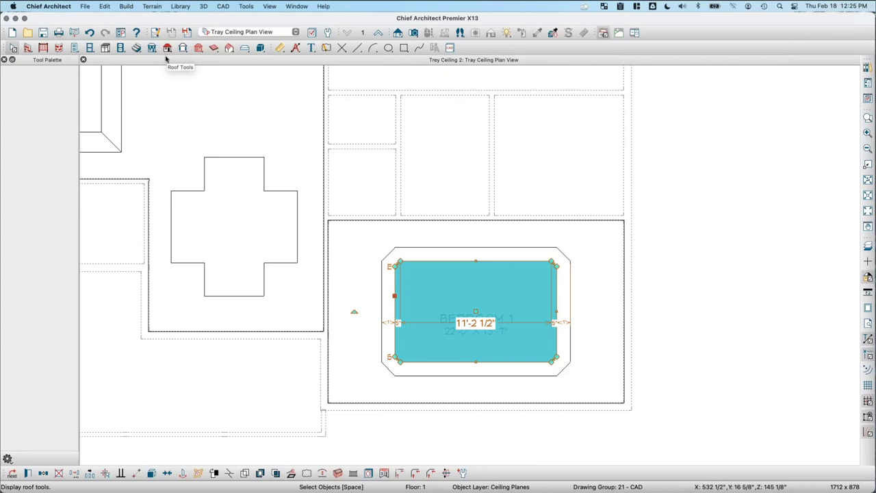
# Add a rope light with 3" between lights to the inner tray ceiling in Bedroom 1.
pyautogui.click(691, 220)
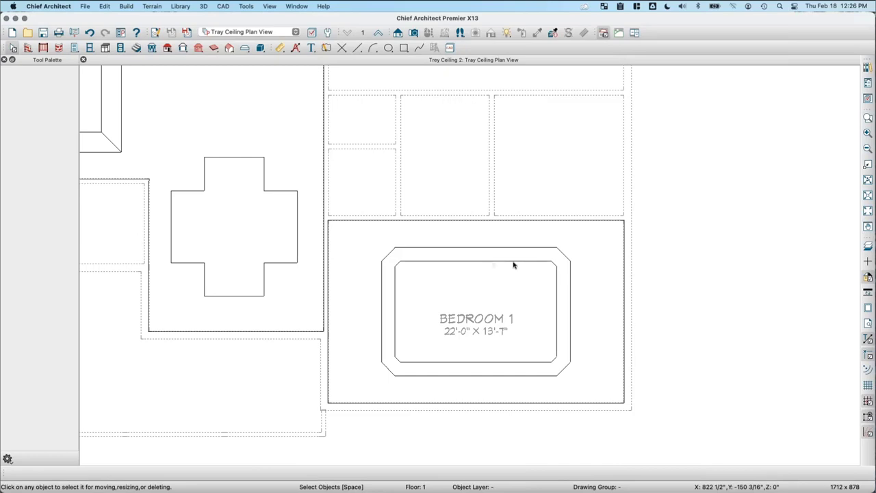
pyautogui.click(425, 261)
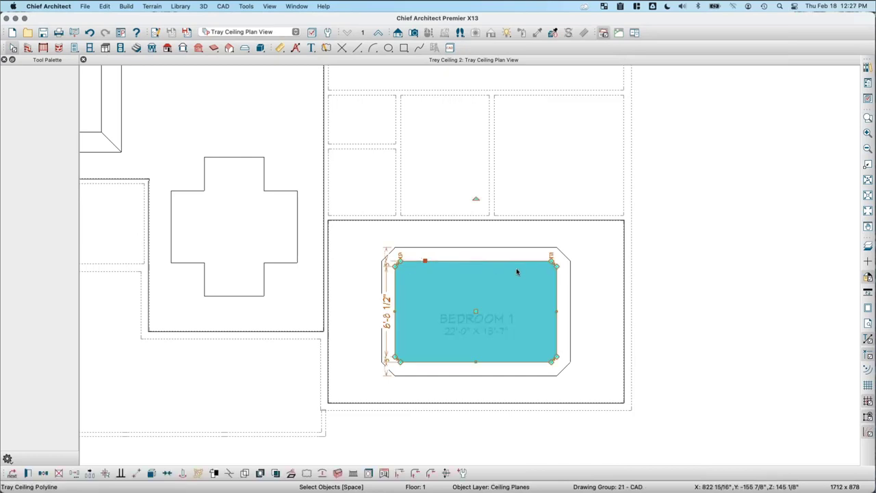
pyautogui.click(28, 473)
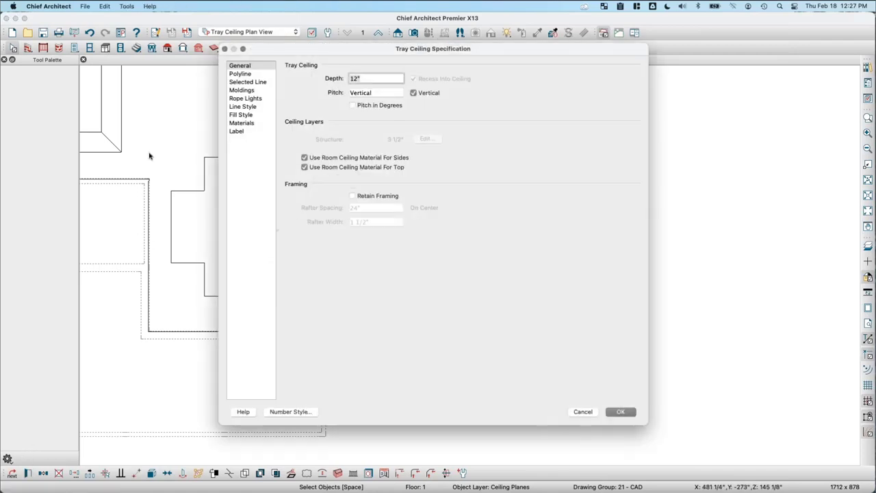
pyautogui.click(237, 101)
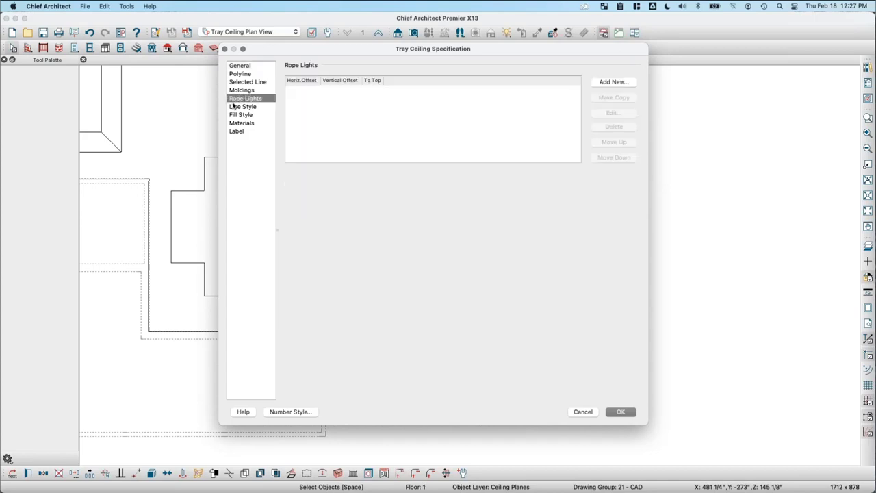
pyautogui.click(611, 82)
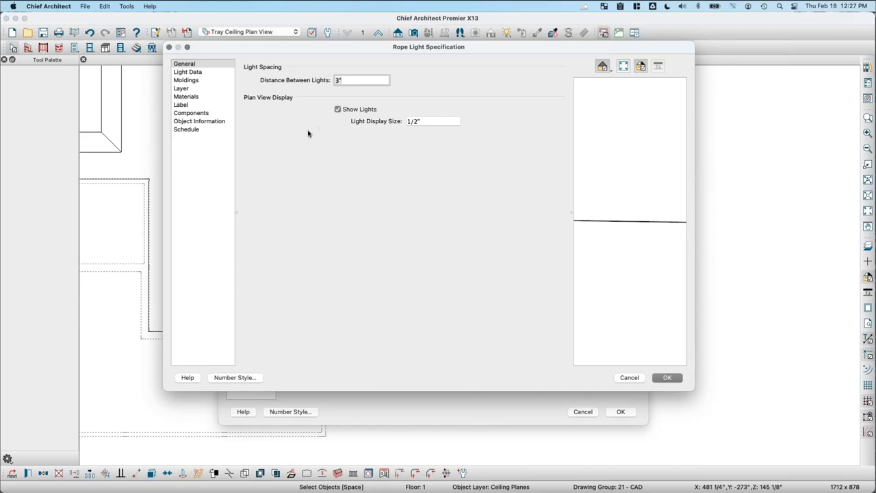
pyautogui.click(666, 379)
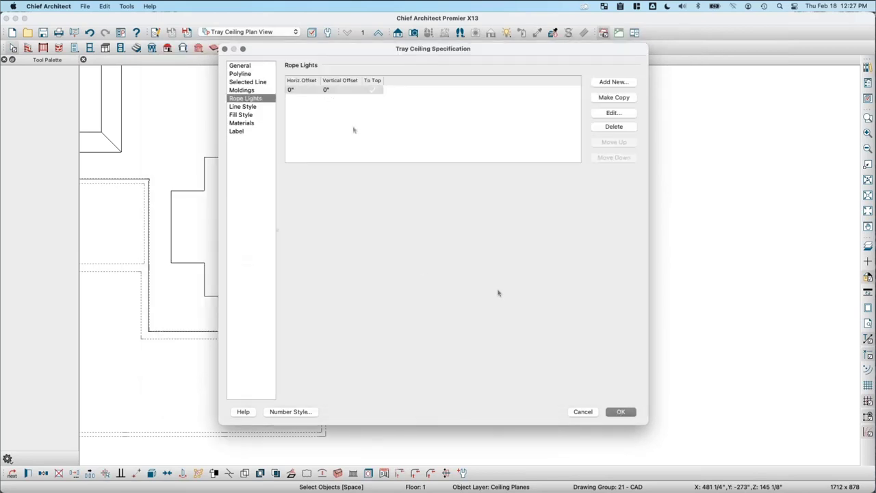
pyautogui.click(621, 411)
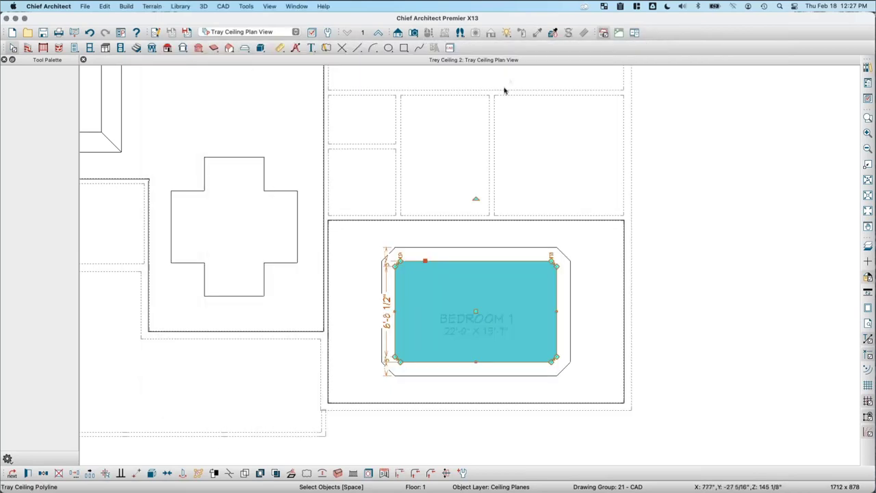
# Create a full camera view inside Bedroom 1 and aim it up at the nested tray ceiling.
pyautogui.click(414, 33)
pyautogui.moveTo(574, 255); pyautogui.dragTo(563, 254)
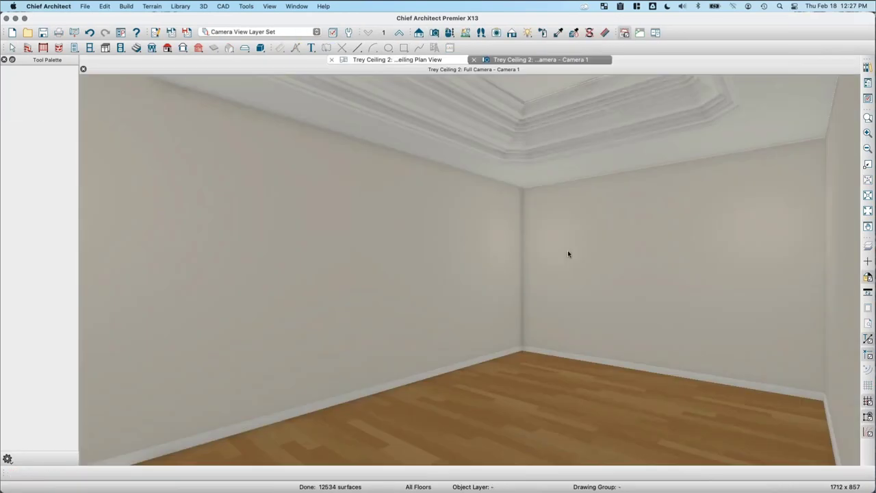
pyautogui.moveTo(567, 254); pyautogui.dragTo(525, 207)
# Delete the CM-08 molding profile from the inner tray ceiling in Bedroom 1 and deselect it.
pyautogui.click(416, 140)
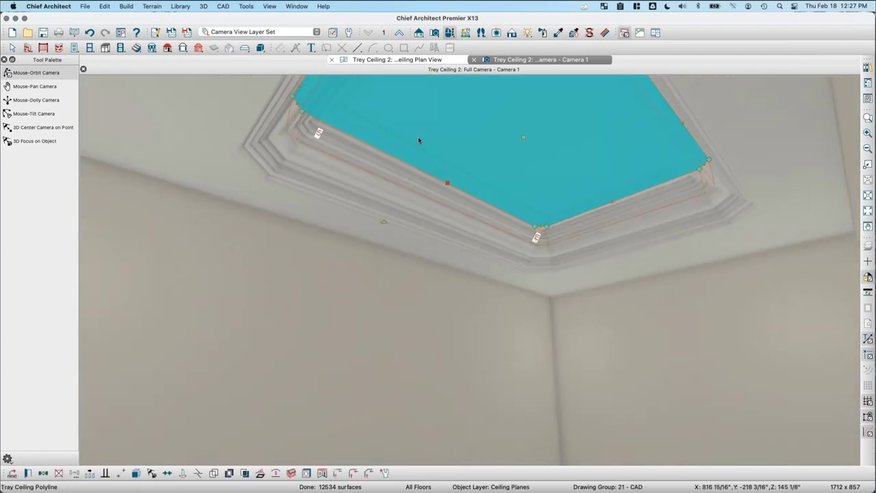
pyautogui.click(29, 473)
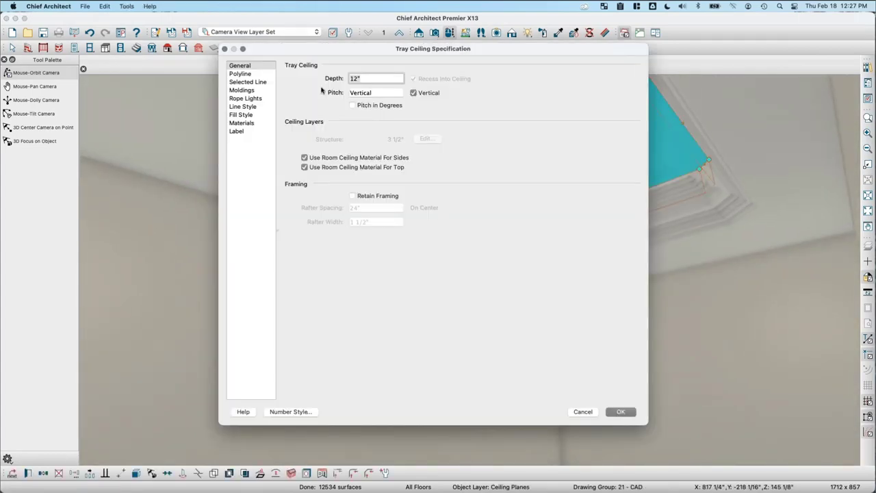
pyautogui.click(242, 90)
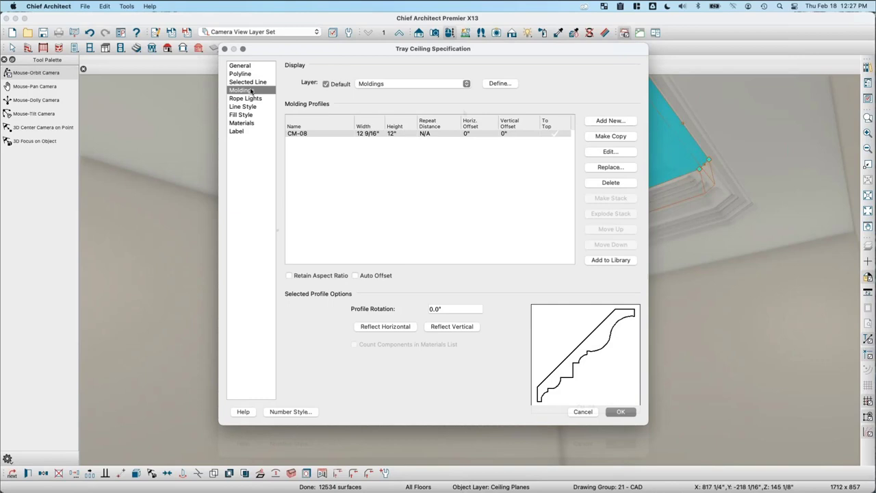
pyautogui.click(609, 183)
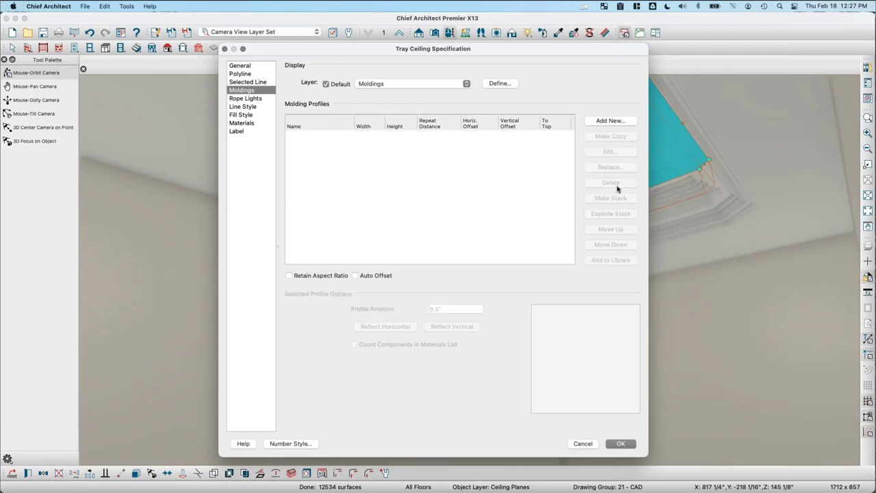
pyautogui.click(623, 444)
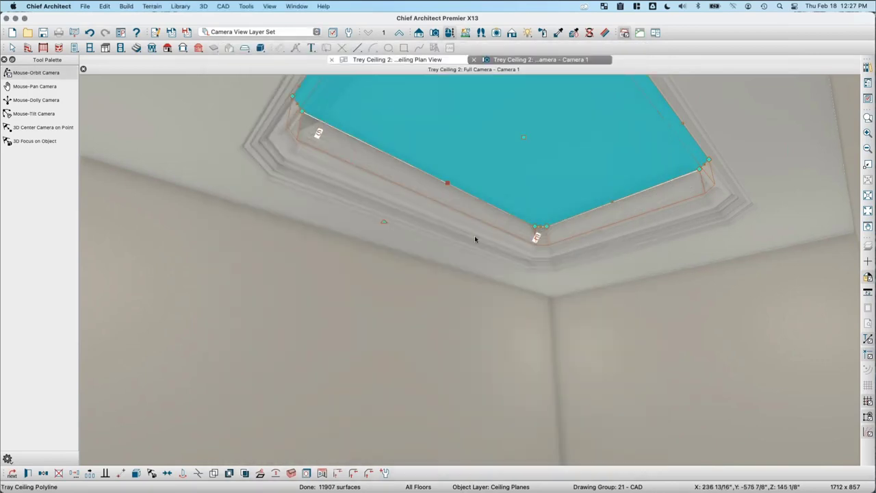
pyautogui.press('Escape')
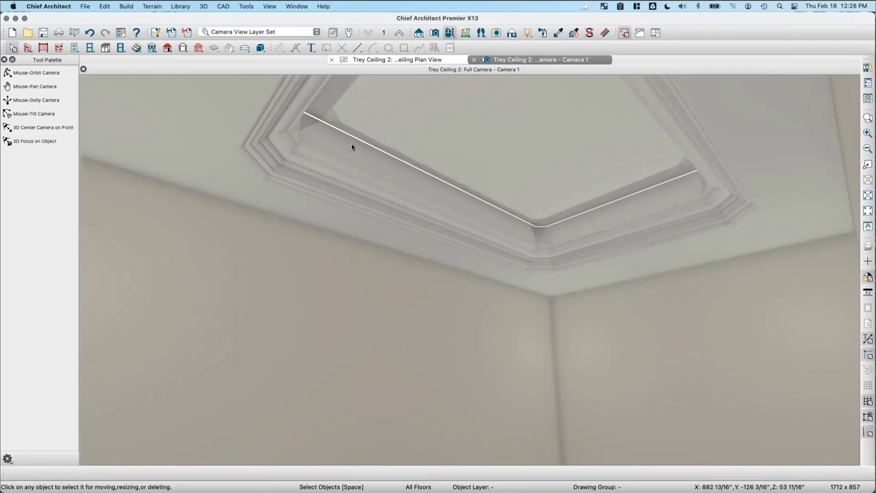
# In the tray ceiling plan, create a full camera view of the large room, starting near its upper corner beside the rectangular tray.
pyautogui.click(368, 61)
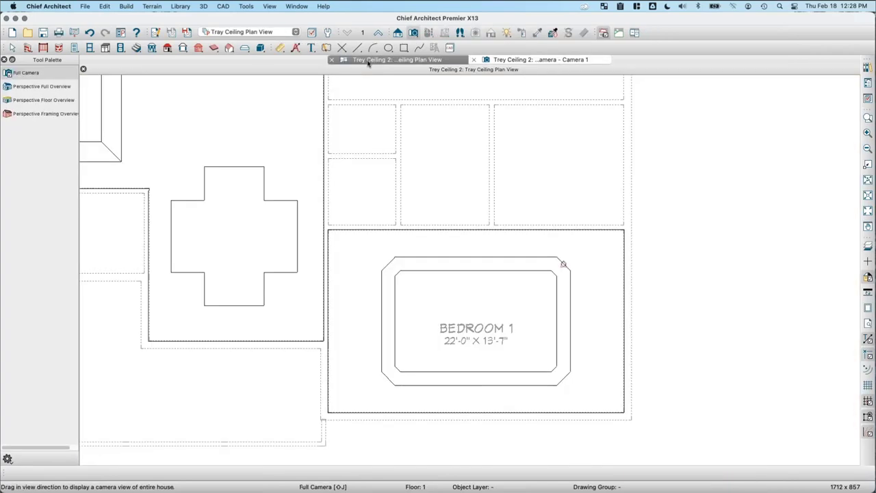
pyautogui.moveTo(243, 141); pyautogui.dragTo(251, 244, button='middle')
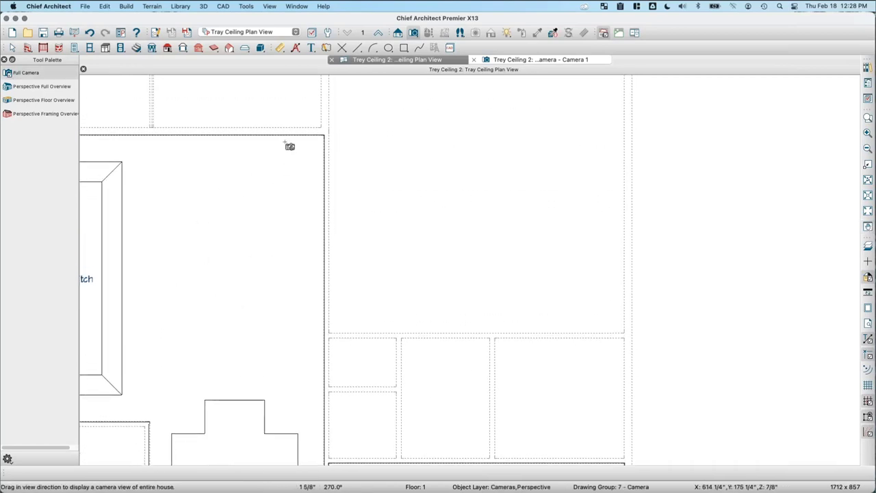
pyautogui.moveTo(300, 155); pyautogui.dragTo(291, 180)
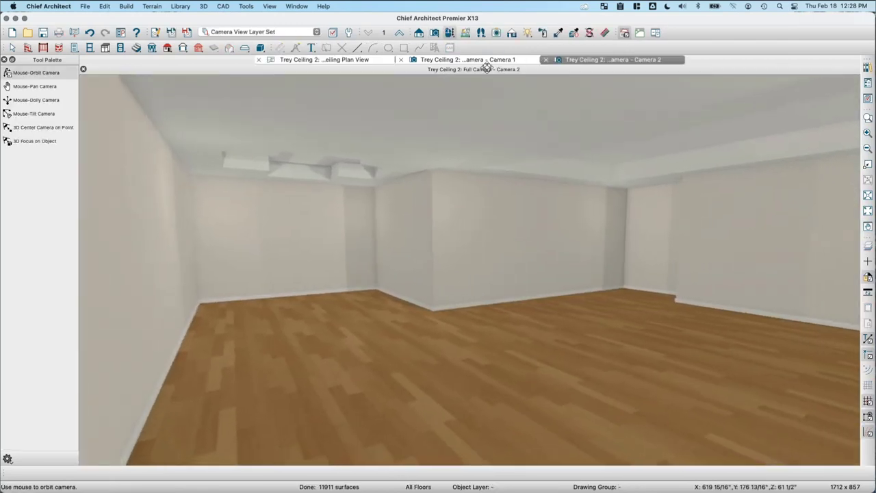
# In the plan, place a soffit near the large room's upper corner and resize it to about 4'-5" wide and 5'-1" deep.
pyautogui.click(344, 61)
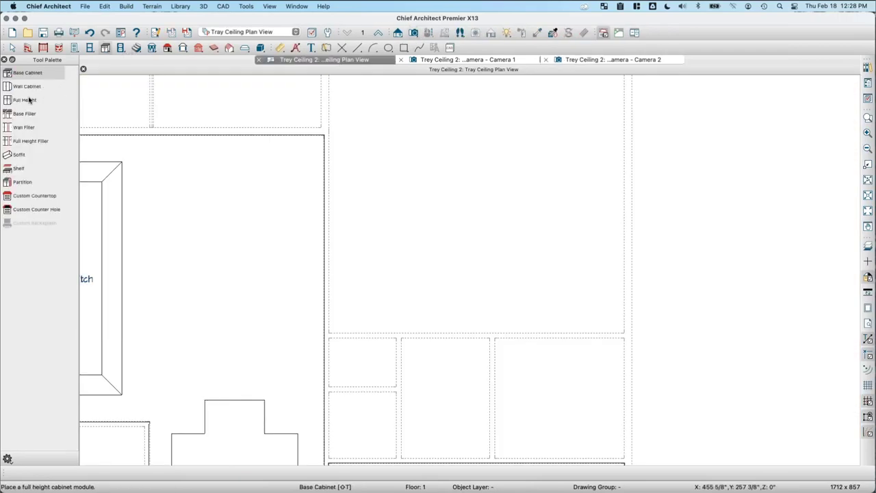
pyautogui.click(22, 155)
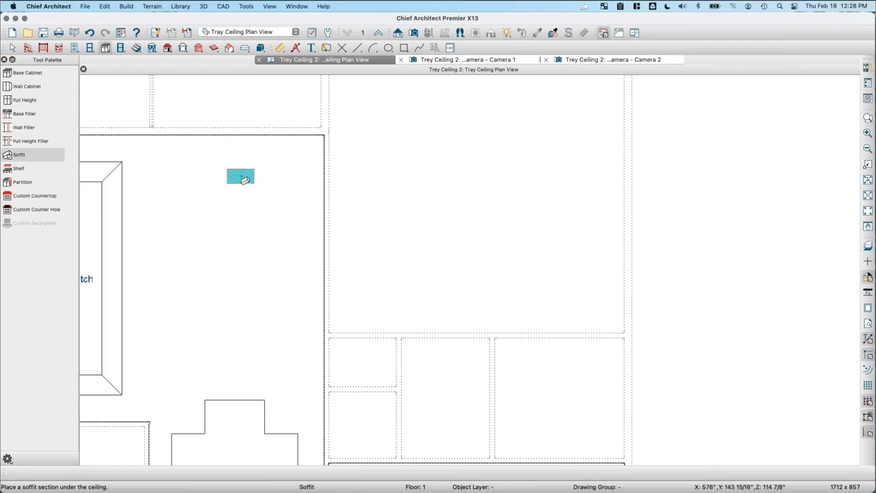
pyautogui.click(245, 179)
pyautogui.click(240, 182)
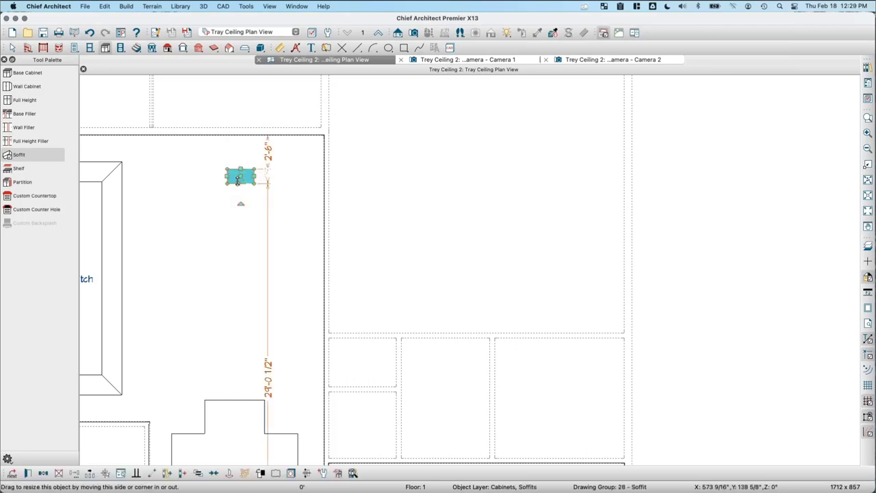
pyautogui.moveTo(239, 194); pyautogui.dragTo(236, 245)
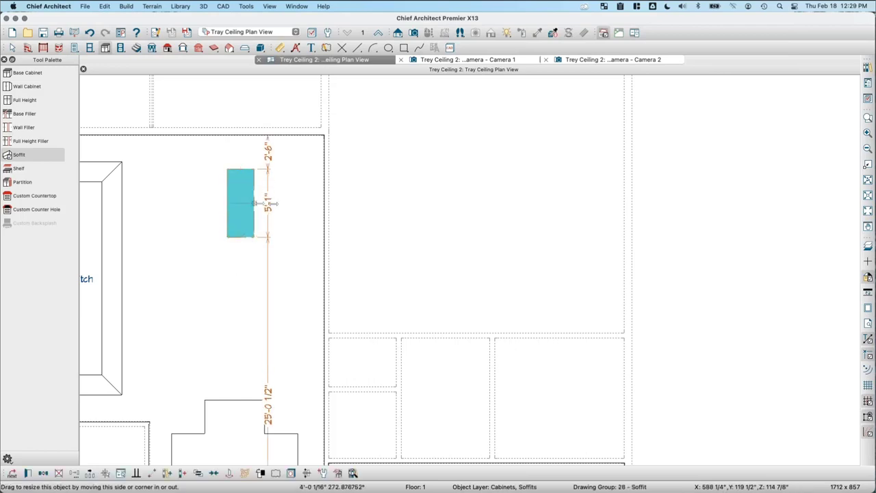
pyautogui.moveTo(267, 203); pyautogui.dragTo(214, 203)
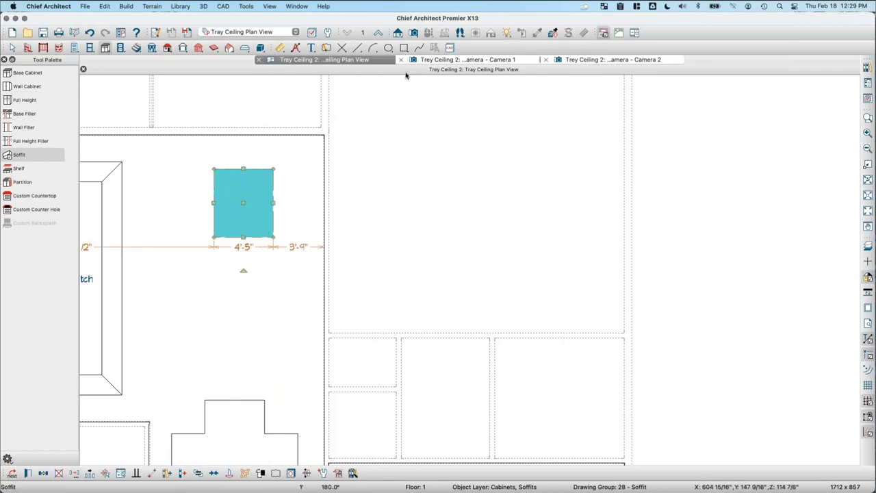
# In the Camera 2 view, open the specification of the ceiling soffit and set its height to 18".
pyautogui.click(571, 60)
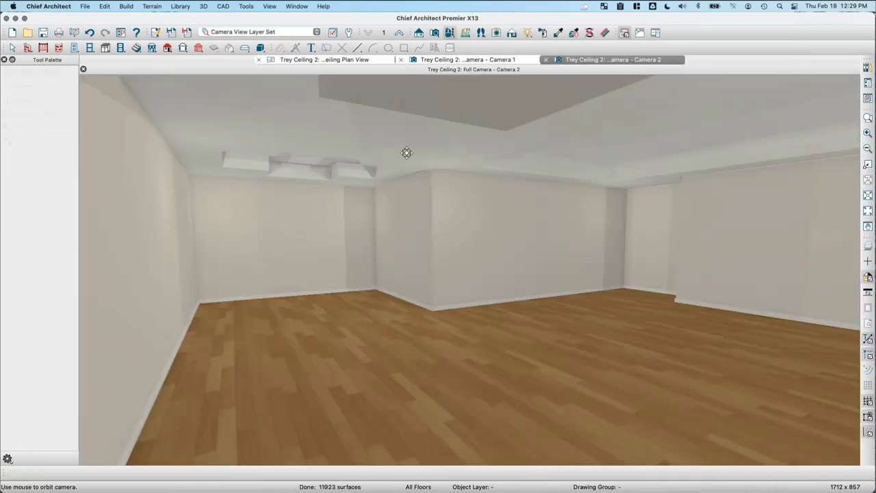
pyautogui.moveTo(418, 143)
pyautogui.mouseDown()
pyautogui.moveTo(429, 116)
pyautogui.moveTo(472, 129)
pyautogui.moveTo(428, 138)
pyautogui.mouseUp()
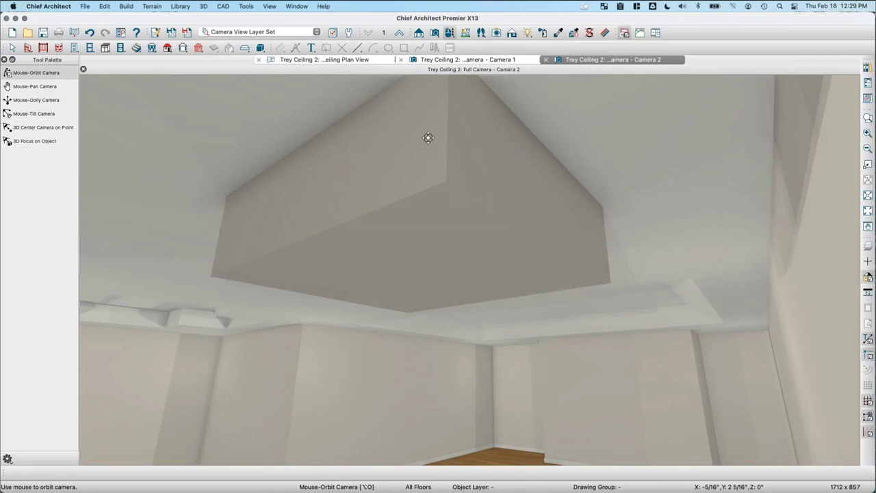
pyautogui.click(412, 146)
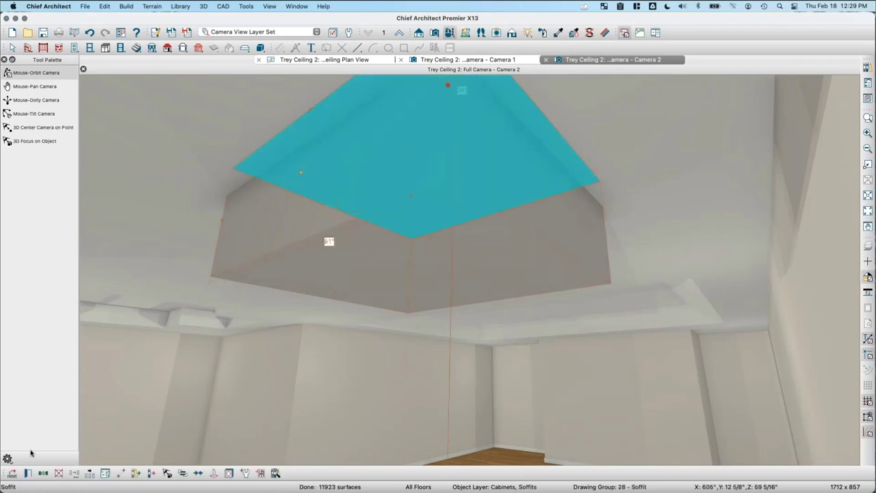
pyautogui.doubleClick(338, 123)
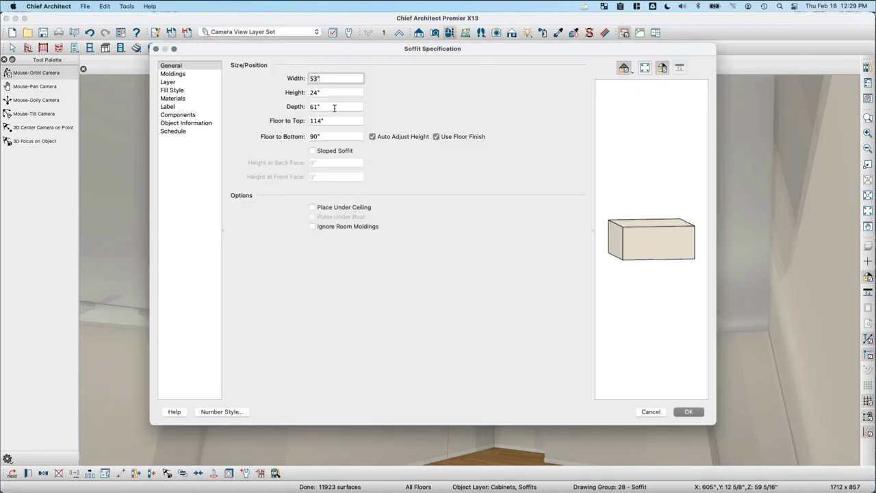
pyautogui.click(334, 107)
pyautogui.click(340, 93)
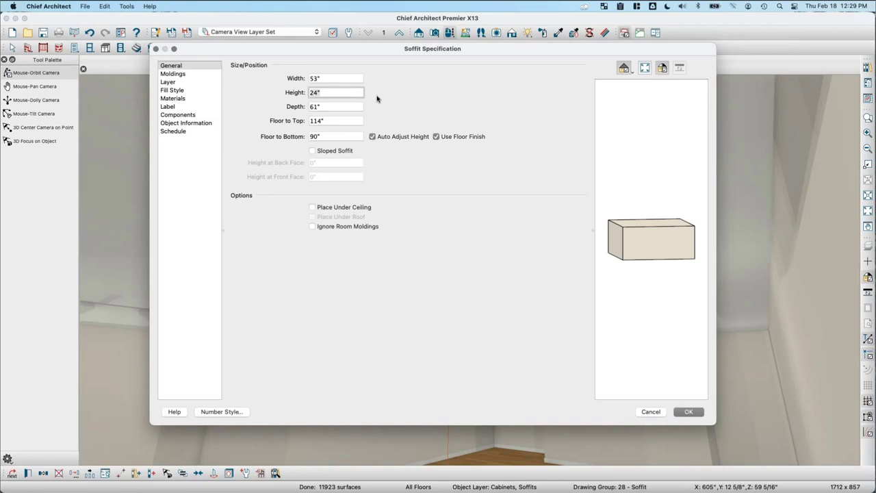
pyautogui.write('18')
pyautogui.press('Tab')
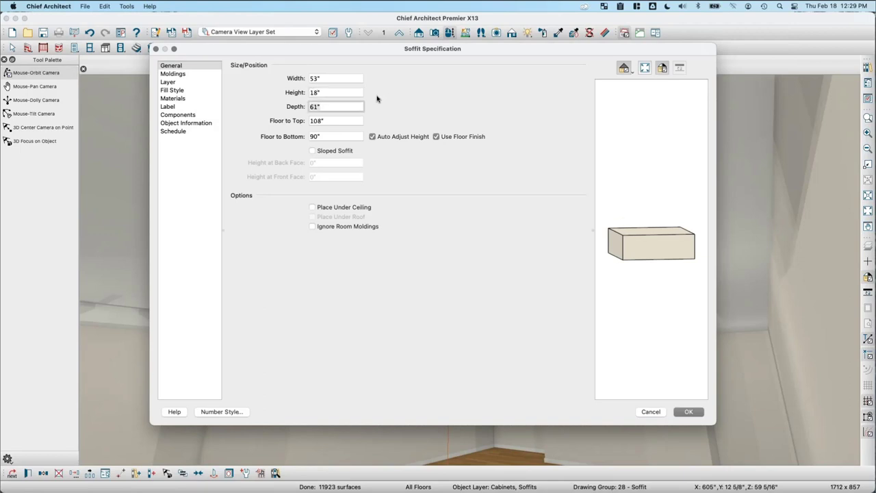
# Set the soffit's floor-to-top distance to 121" and apply the specification.
pyautogui.click(336, 121)
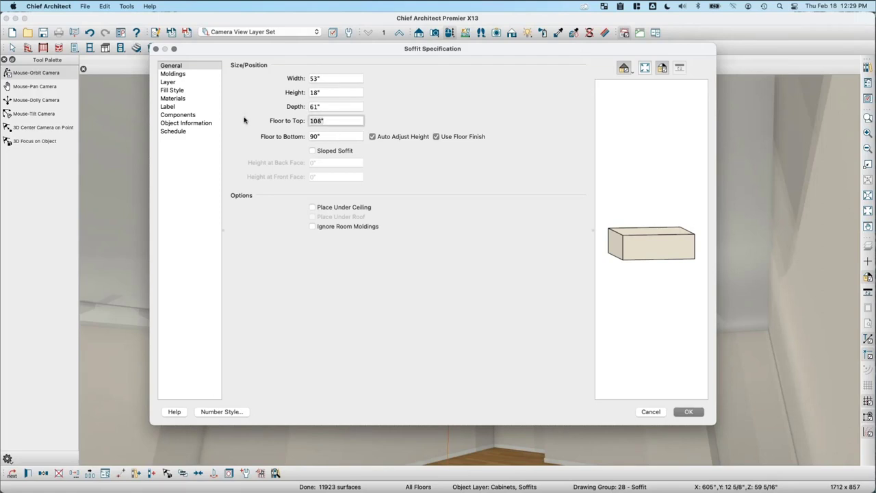
pyautogui.press('BackSpace')
pyautogui.press('BackSpace')
pyautogui.press('BackSpace')
pyautogui.press('BackSpace')
pyautogui.write('121')
pyautogui.press('Tab')
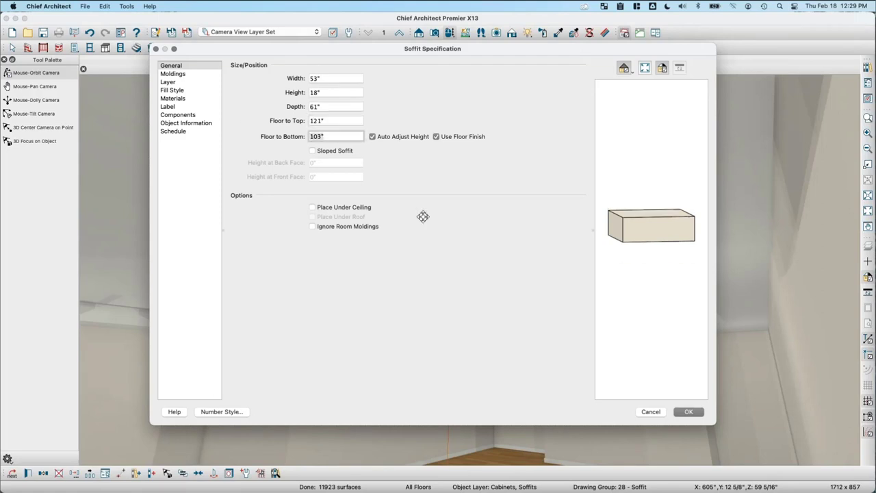
pyautogui.click(689, 412)
pyautogui.press('Escape')
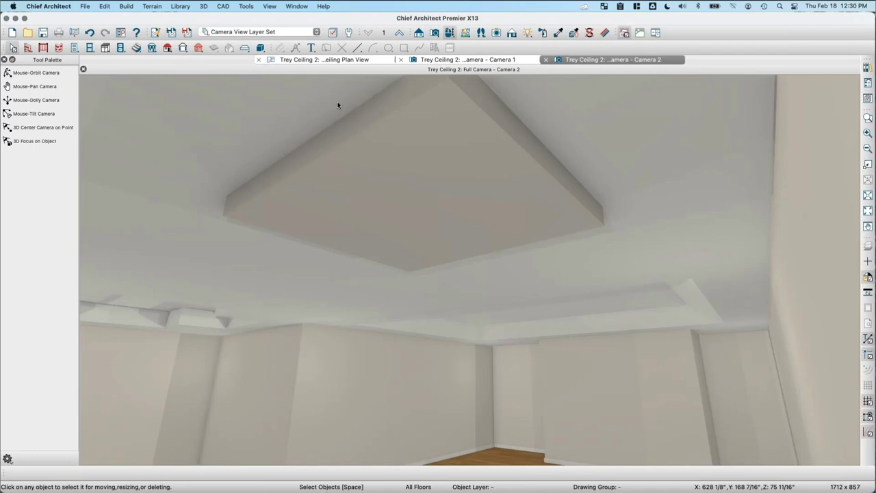
# In the tray ceiling plan view, add a manual dimension wall to wall just below the cross-shaped tray's lower arm.
pyautogui.click(358, 60)
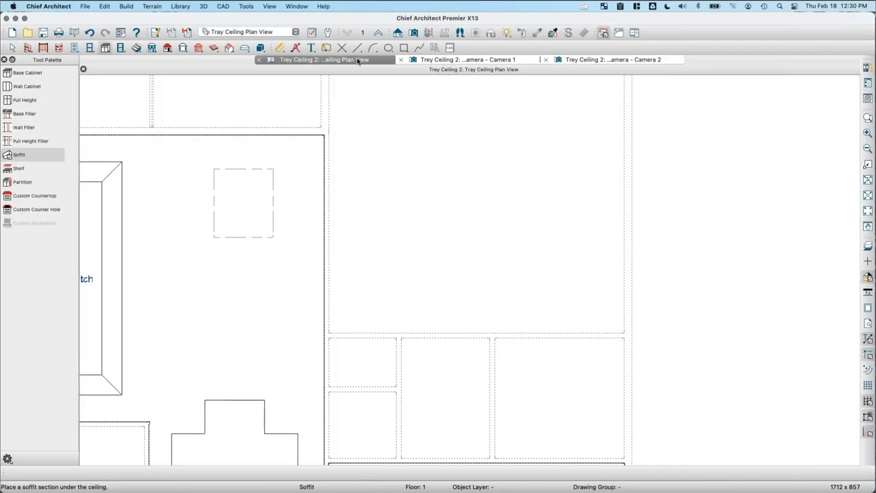
pyautogui.press('space')
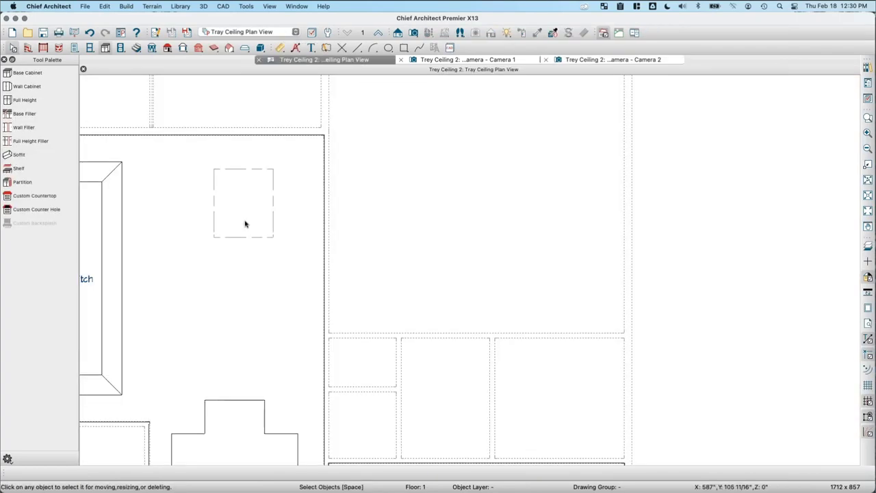
pyautogui.press('p')
pyautogui.moveTo(274, 215); pyautogui.dragTo(398, 178)
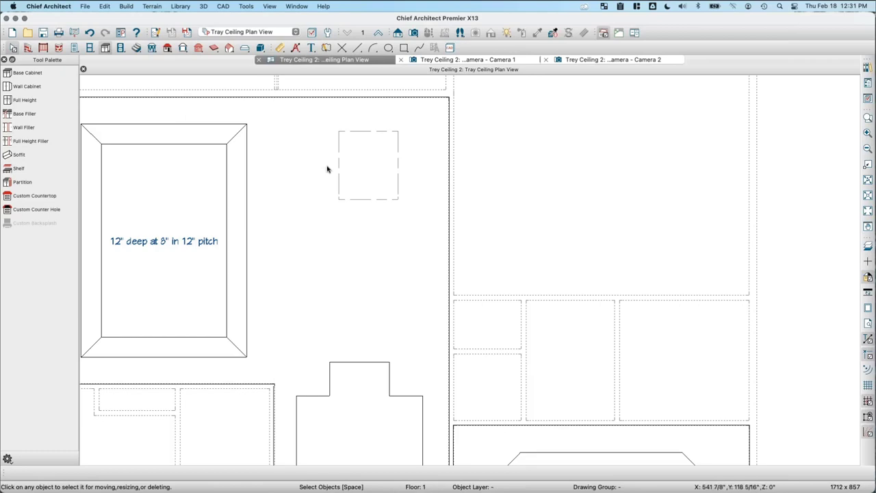
pyautogui.moveTo(411, 356); pyautogui.dragTo(401, 215, button='middle')
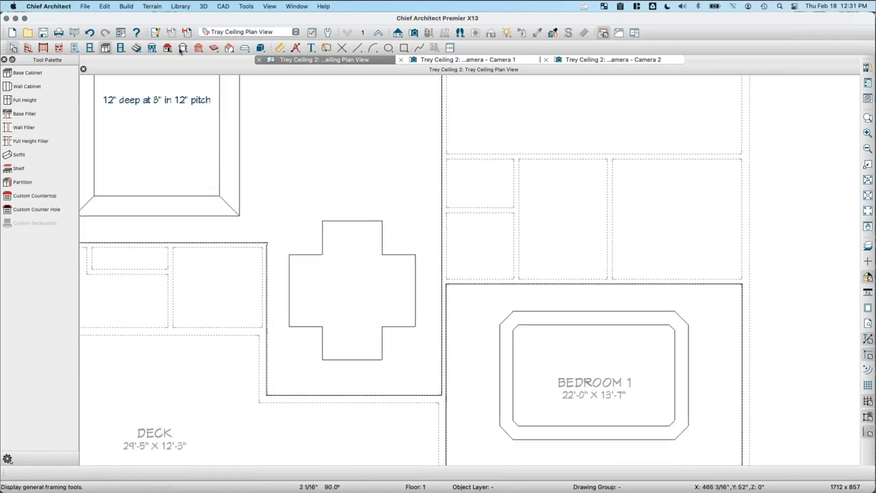
pyautogui.click(280, 49)
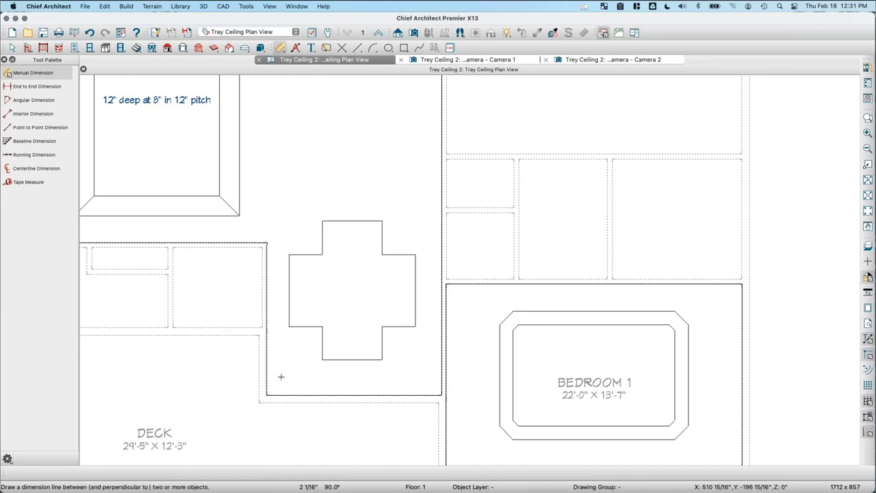
pyautogui.moveTo(264, 372); pyautogui.dragTo(445, 371)
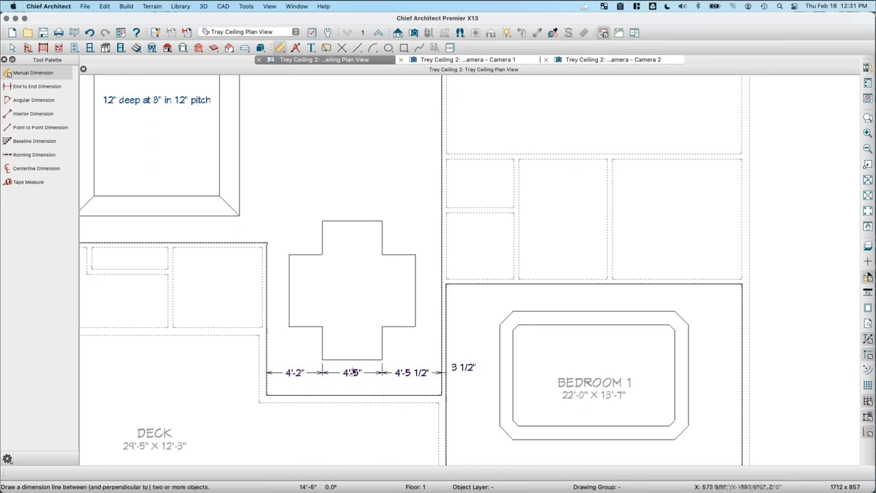
# Add the cross-shaped tray's centre as a located point on the lower dimension line.
pyautogui.click(356, 373)
pyautogui.scroll(3, 356, 373)
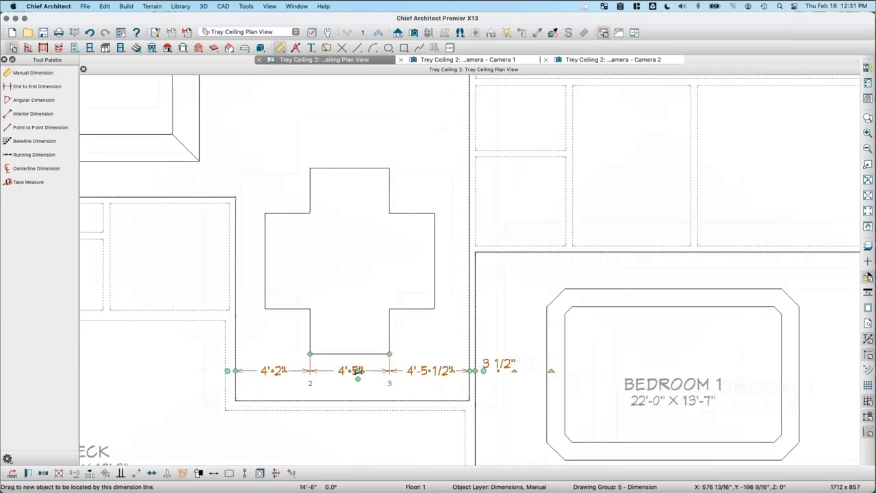
pyautogui.click(354, 375)
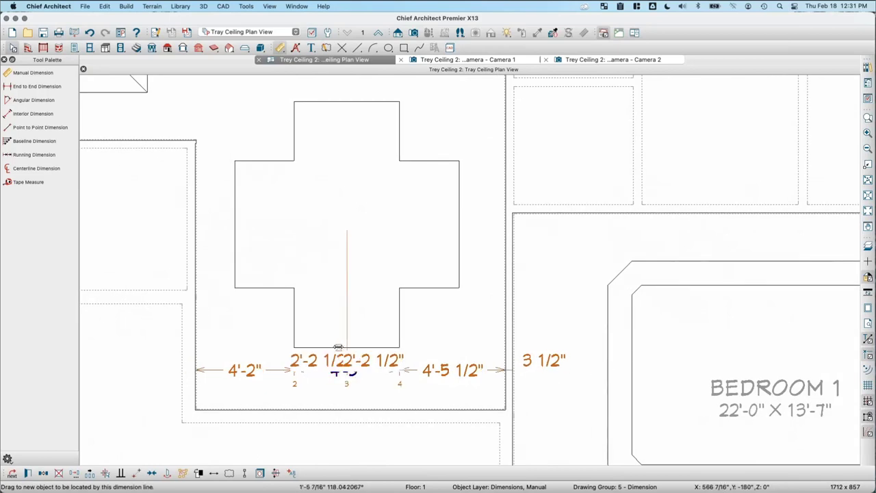
pyautogui.click(351, 384)
pyautogui.scroll(2, 350, 385)
pyautogui.scroll(2, 350, 384)
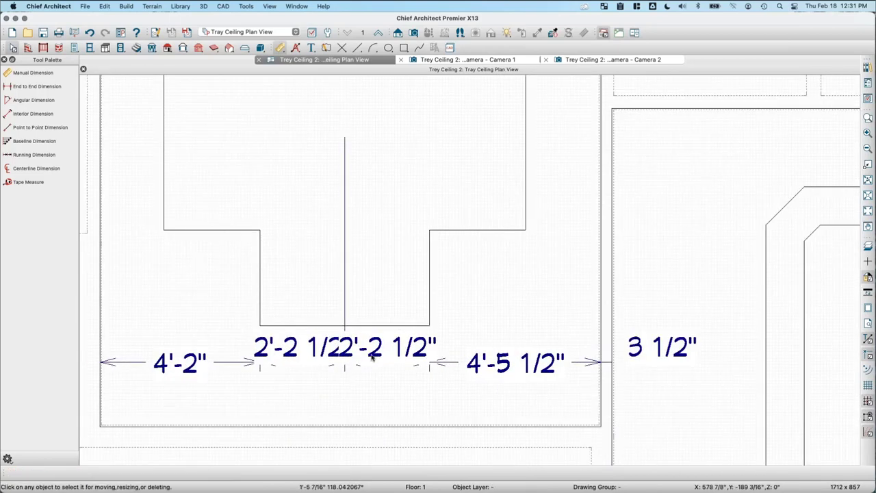
# Reduce the number height of the dimension line below the cross-shaped tray.
pyautogui.click(371, 357)
pyautogui.doubleClick(347, 342)
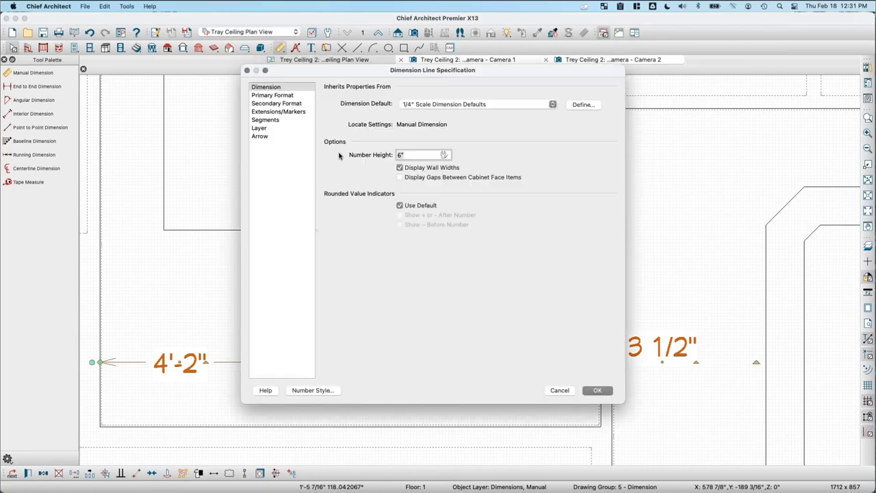
pyautogui.click(597, 390)
# Turn the middle extension line of the lower dimension into a centerline.
pyautogui.scroll(1, 355, 372)
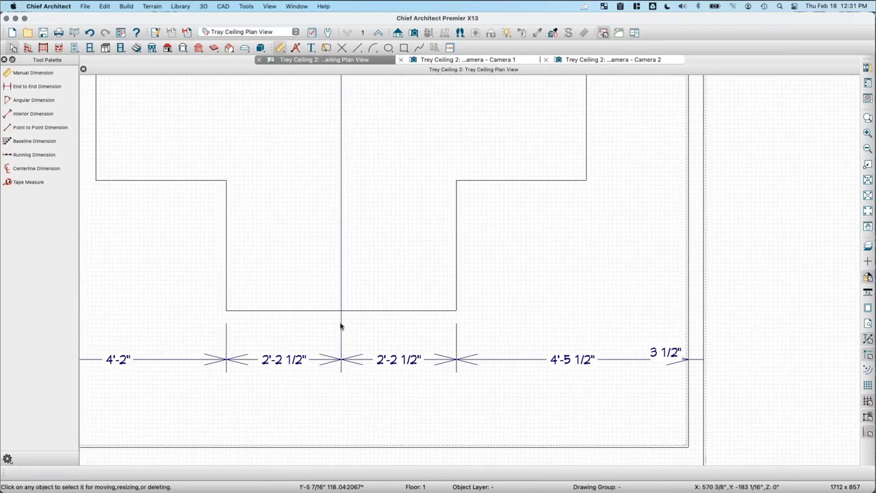
pyautogui.click(340, 325)
pyautogui.click(246, 473)
pyautogui.press('Escape')
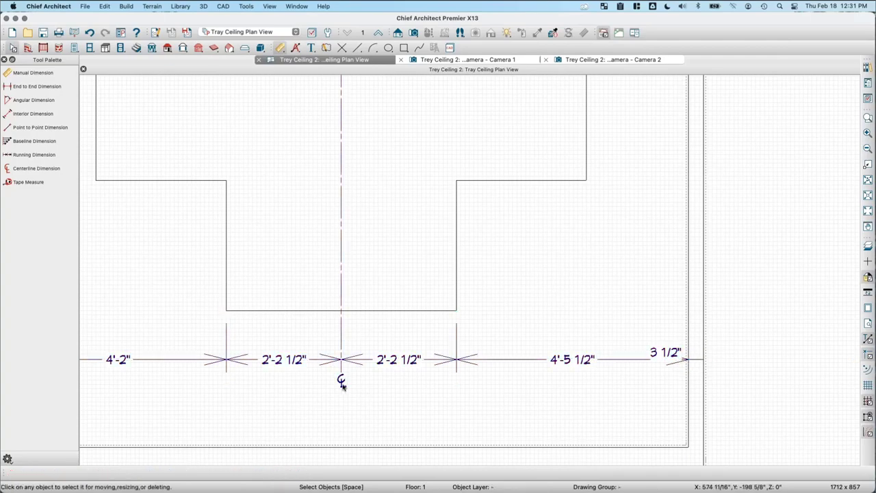
# Examine the centerline symbol and dash pattern on the lower dimension up close and in relation to the whole tray.
pyautogui.scroll(1, 343, 382)
pyautogui.click(338, 381)
pyautogui.press('Escape')
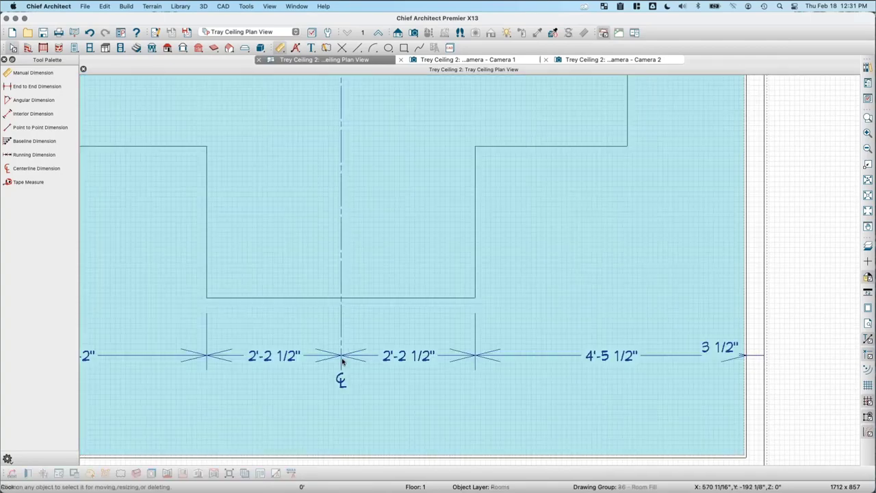
pyautogui.click(341, 382)
pyautogui.scroll(2, 343, 385)
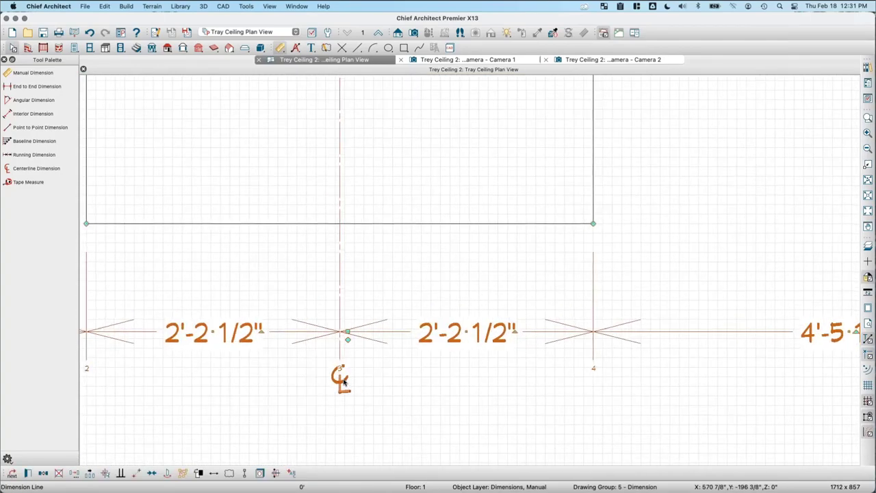
pyautogui.scroll(-2, 304, 386)
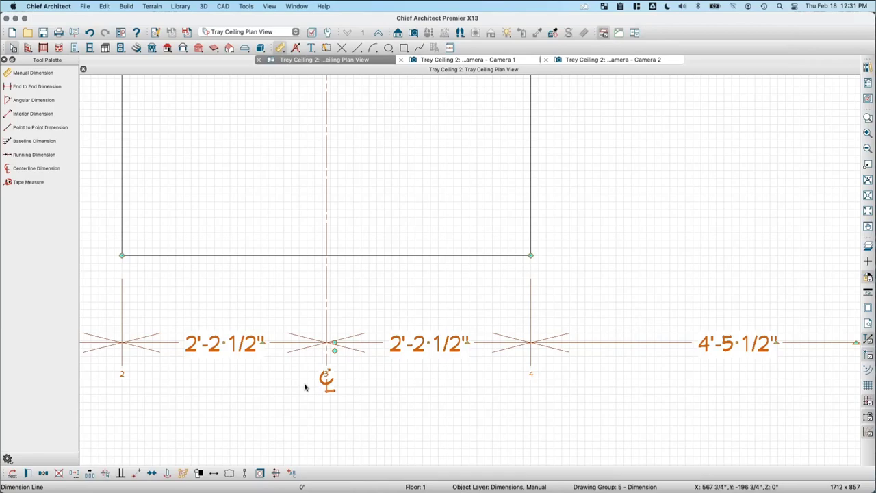
pyautogui.scroll(-3, 305, 388)
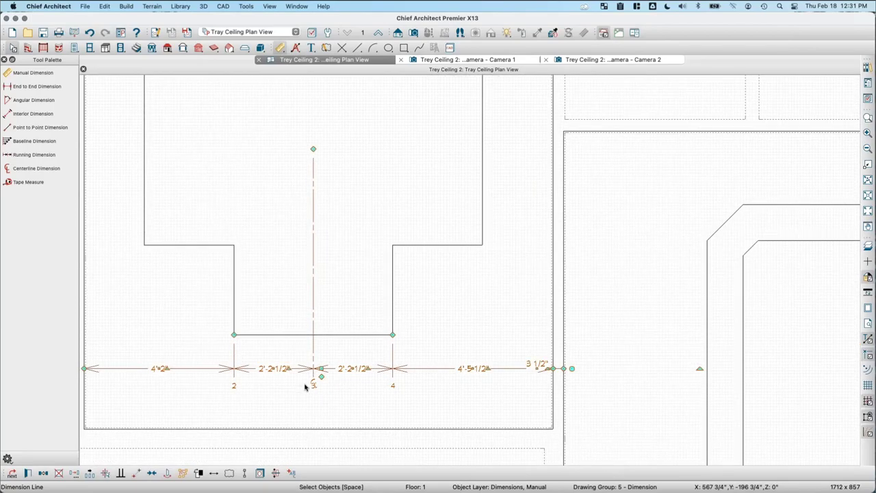
pyautogui.scroll(-2, 312, 381)
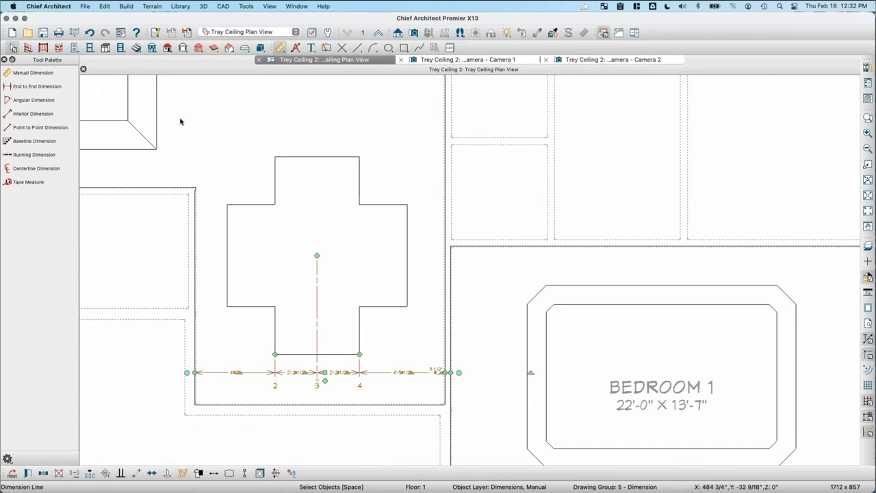
# Add a manual dimension wall to wall through the cross-shaped tray's upper arm and move its line above the tray.
pyautogui.click(33, 71)
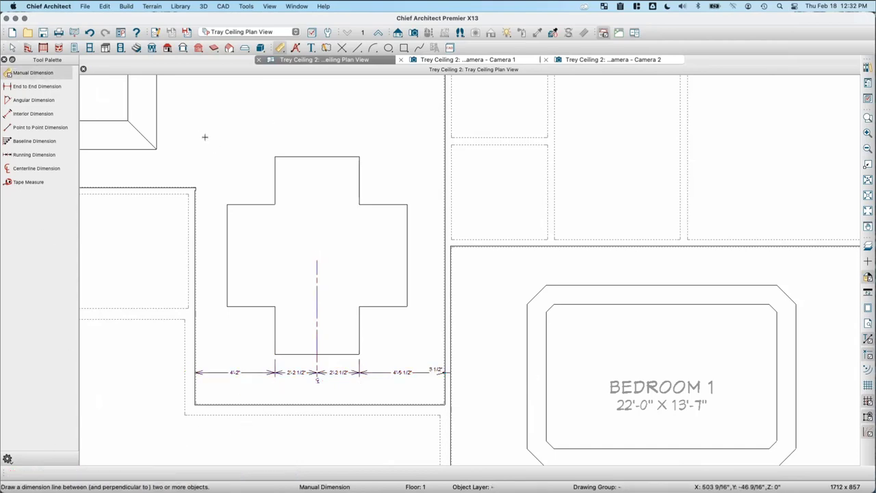
pyautogui.moveTo(195, 186); pyautogui.dragTo(453, 186)
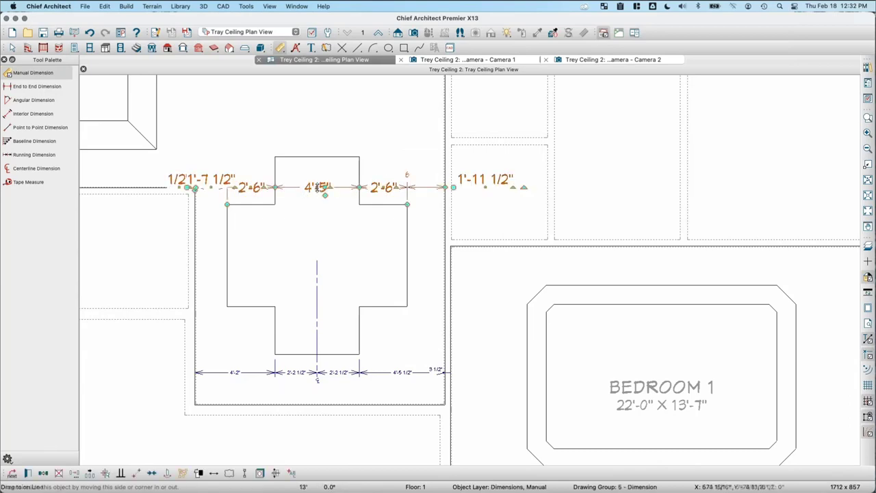
pyautogui.moveTo(325, 195); pyautogui.dragTo(325, 127)
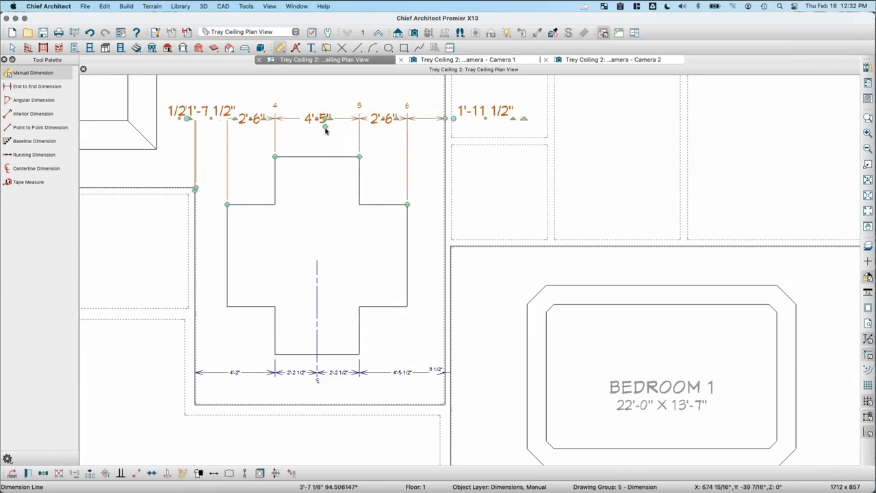
pyautogui.press('Escape')
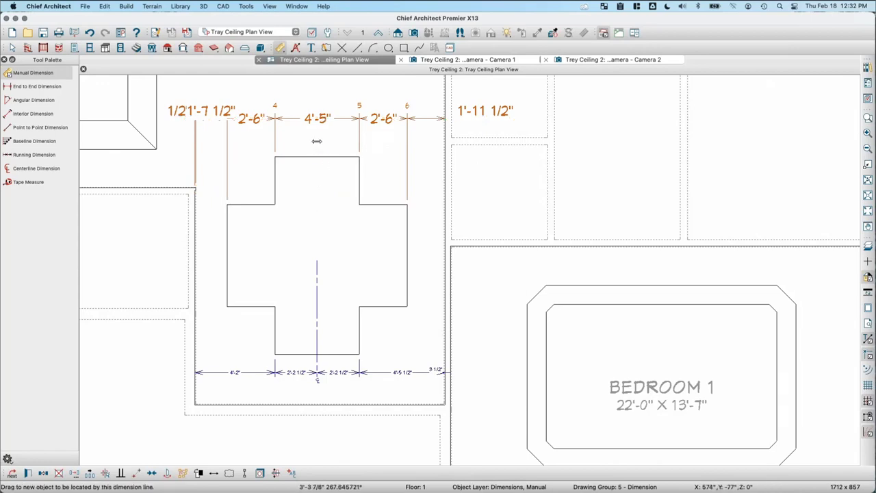
# Add the tray's centre to the upper dimension line and set that line's number height to 2".
pyautogui.moveTo(316, 141); pyautogui.dragTo(317, 159)
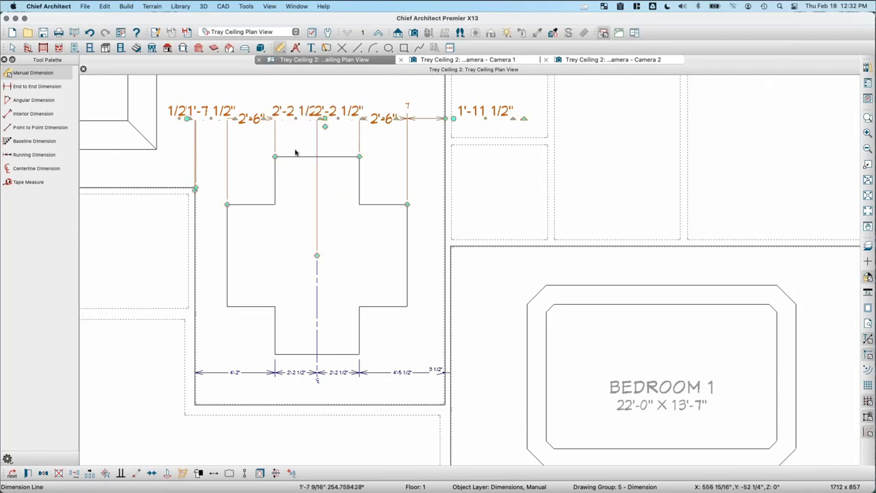
pyautogui.press('Escape')
pyautogui.scroll(3, 322, 106)
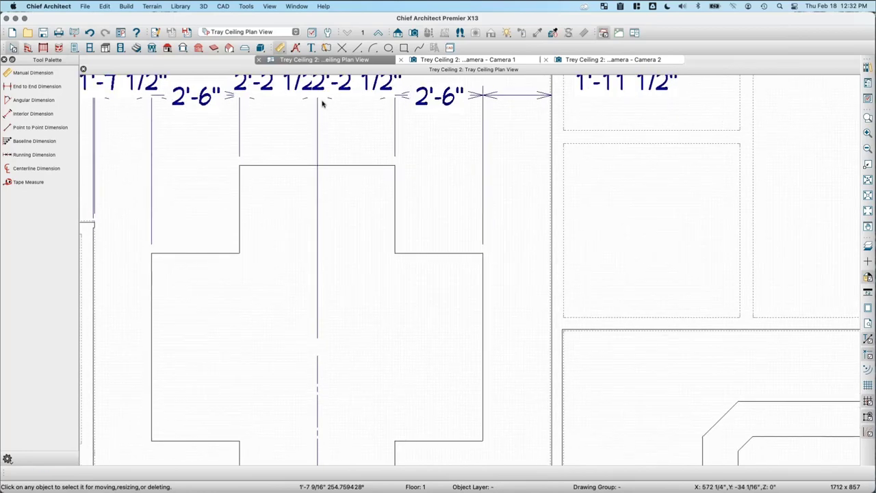
pyautogui.click(317, 109)
pyautogui.doubleClick(317, 109)
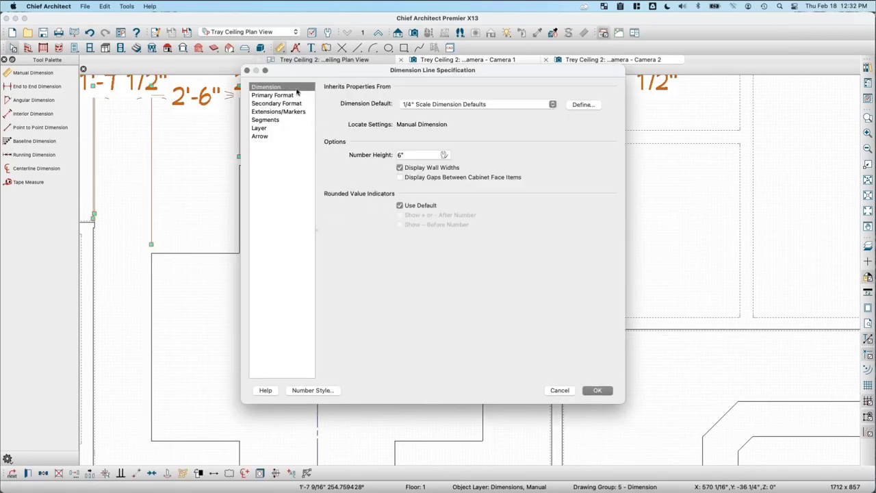
pyautogui.click(421, 156)
pyautogui.write('2')
pyautogui.click(593, 392)
# Turn the upper dimension's middle extension line into a centerline.
pyautogui.click(317, 143)
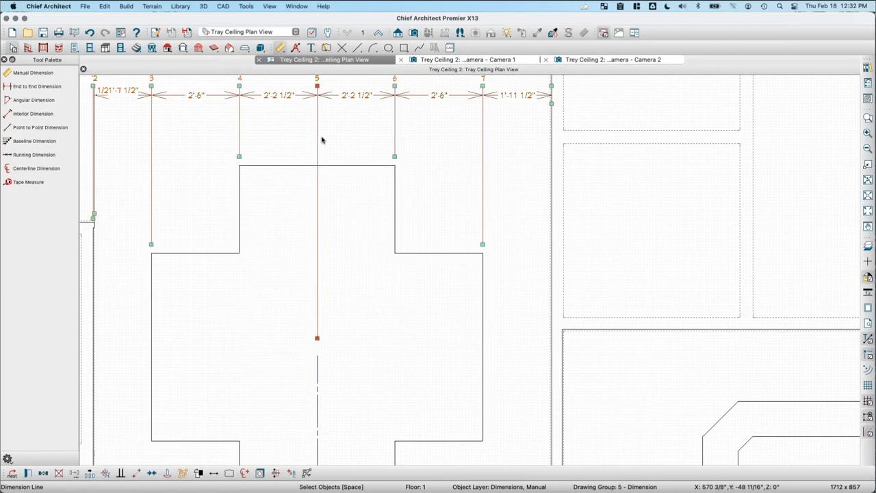
pyautogui.click(245, 472)
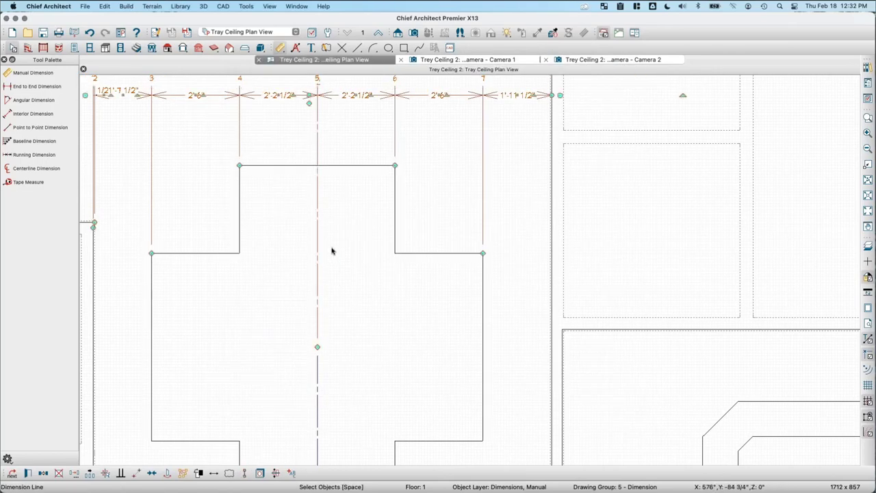
# Turn the dimension number just right of the upper dimension's centerline vertical and return it to horizontal.
pyautogui.scroll(-1, 342, 136)
pyautogui.press('Escape')
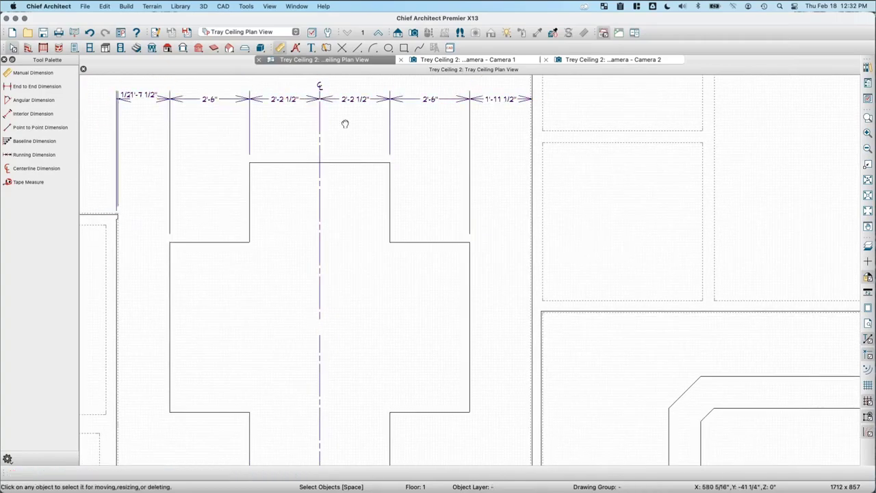
pyautogui.moveTo(344, 124); pyautogui.dragTo(327, 162, button='middle')
pyautogui.scroll(2, 328, 162)
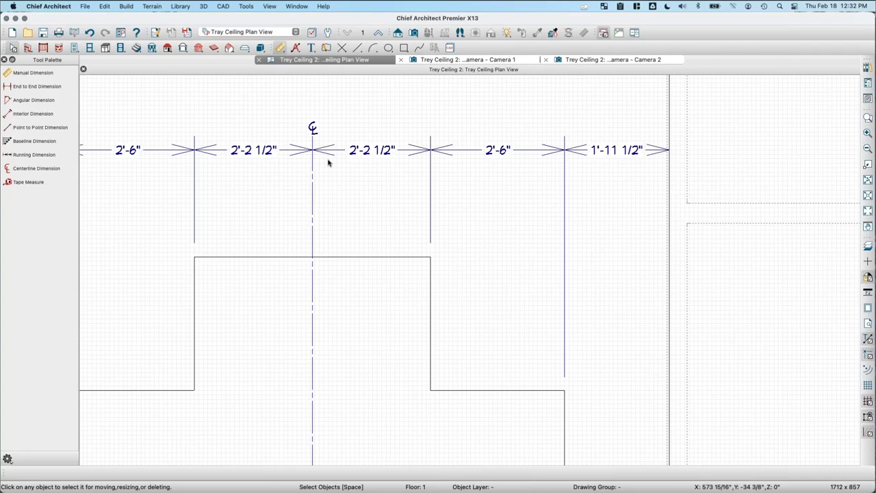
pyautogui.click(314, 151)
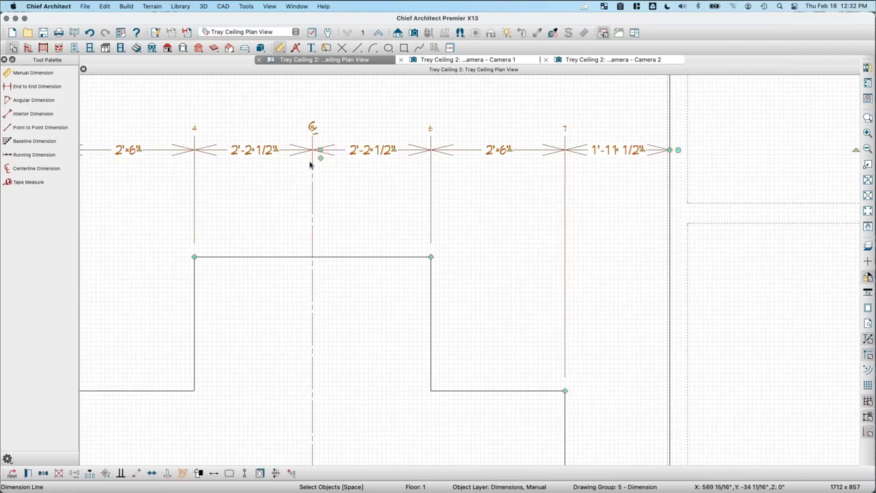
pyautogui.scroll(-1, 310, 166)
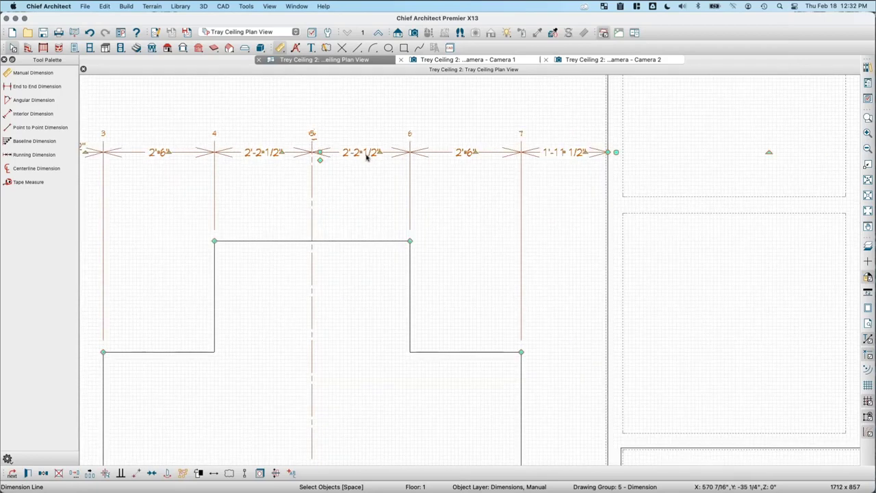
pyautogui.moveTo(376, 152); pyautogui.dragTo(361, 133)
pyautogui.click(310, 121)
pyautogui.scroll(1, 310, 120)
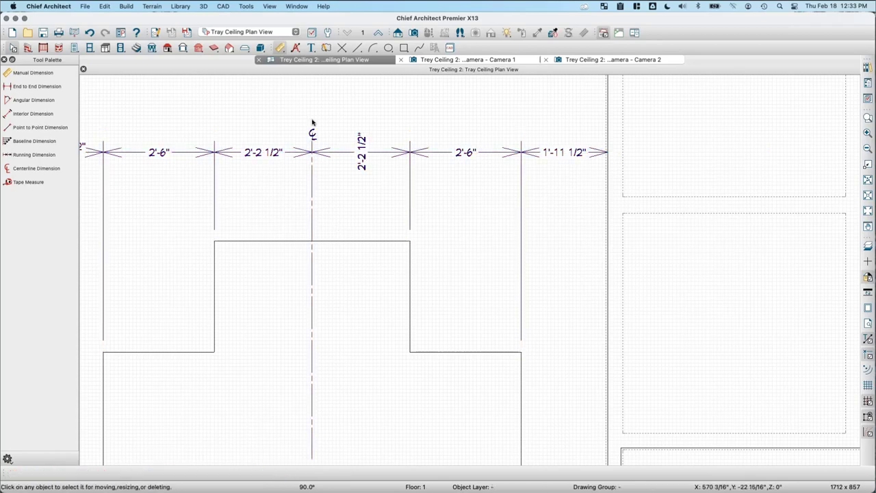
pyautogui.click(316, 136)
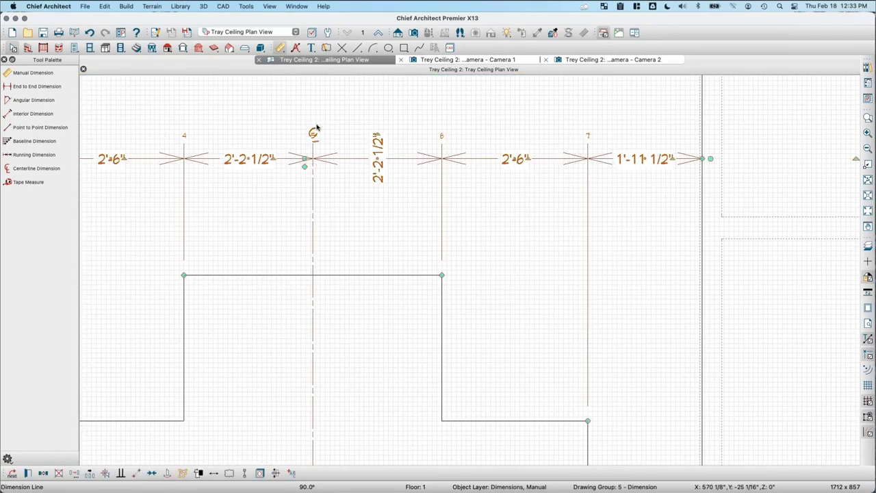
pyautogui.moveTo(382, 141); pyautogui.dragTo(406, 161)
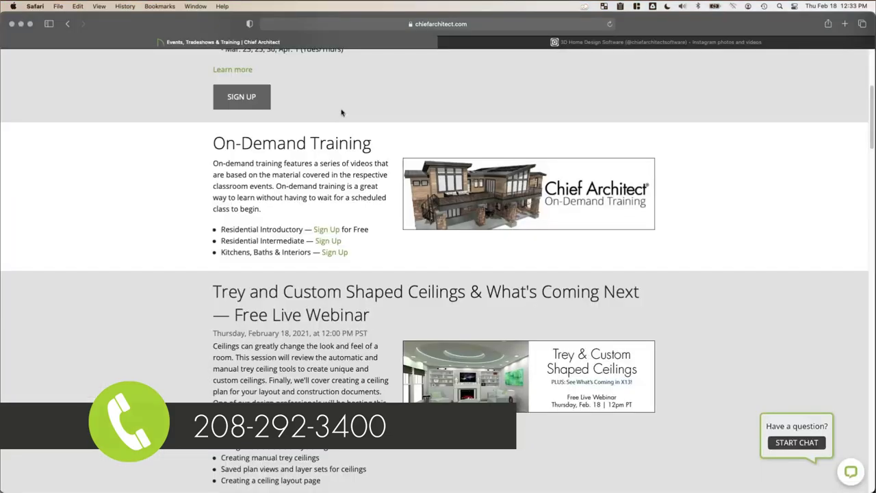
# Open the Support page of the Chief Architect website in the browser and review it down to the support phone numbers.
pyautogui.scroll(5, 342, 113)
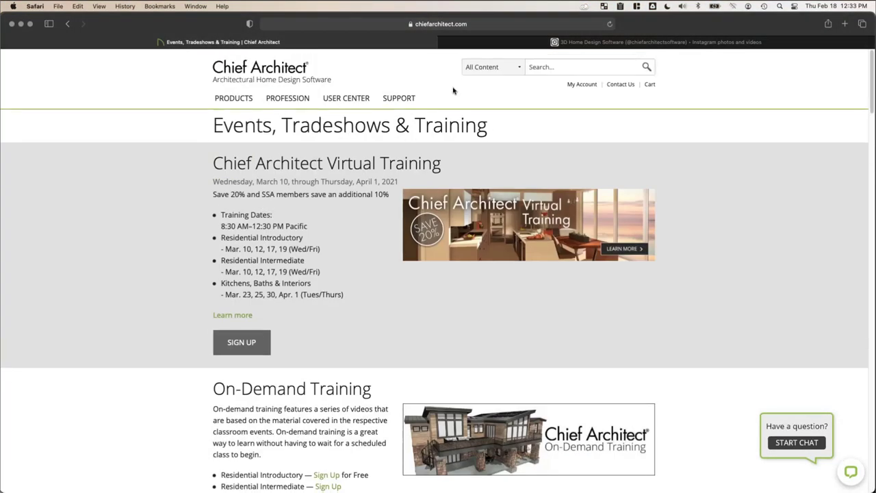
pyautogui.click(407, 100)
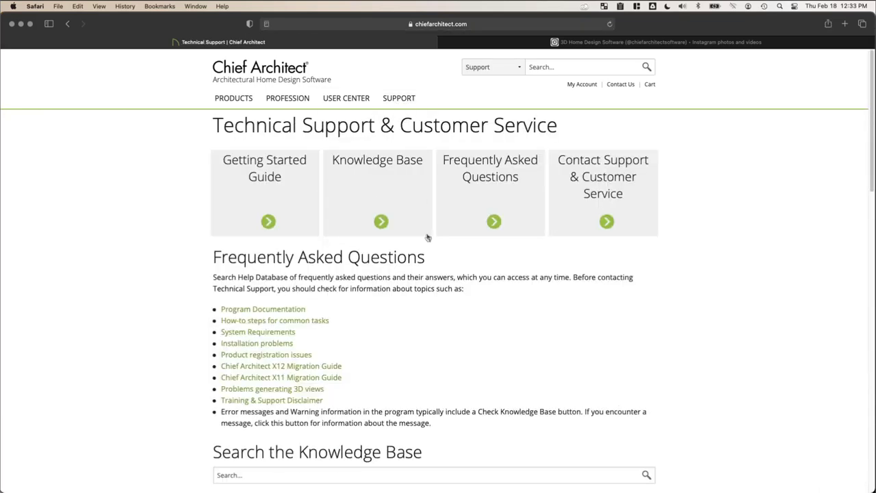
pyautogui.scroll(-5, 280, 225)
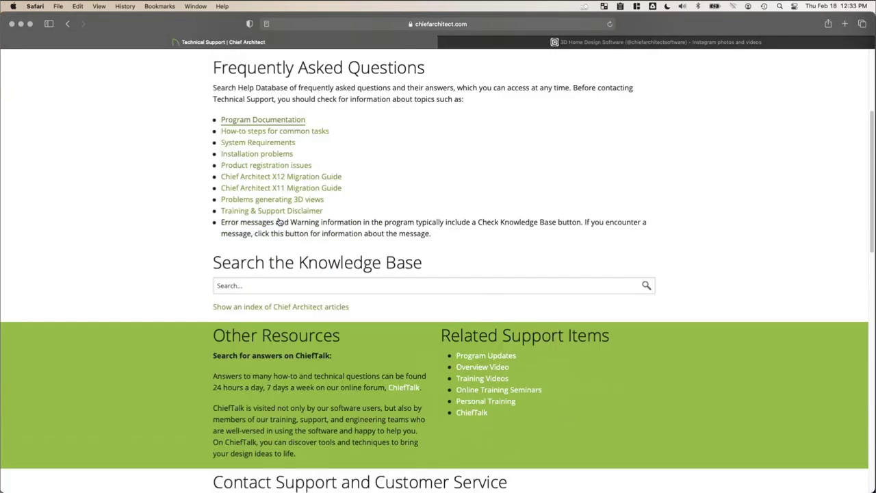
pyautogui.scroll(-3, 279, 223)
pyautogui.scroll(-2, 446, 294)
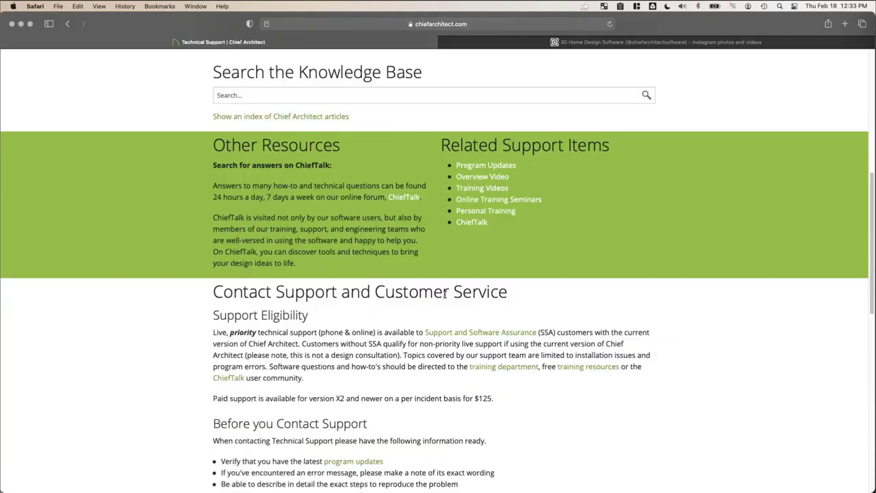
pyautogui.scroll(-4, 445, 295)
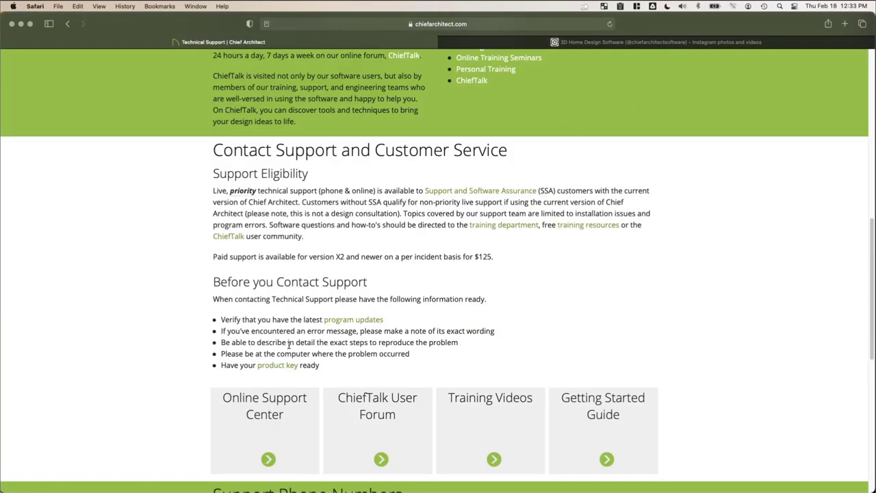
pyautogui.scroll(-6, 289, 344)
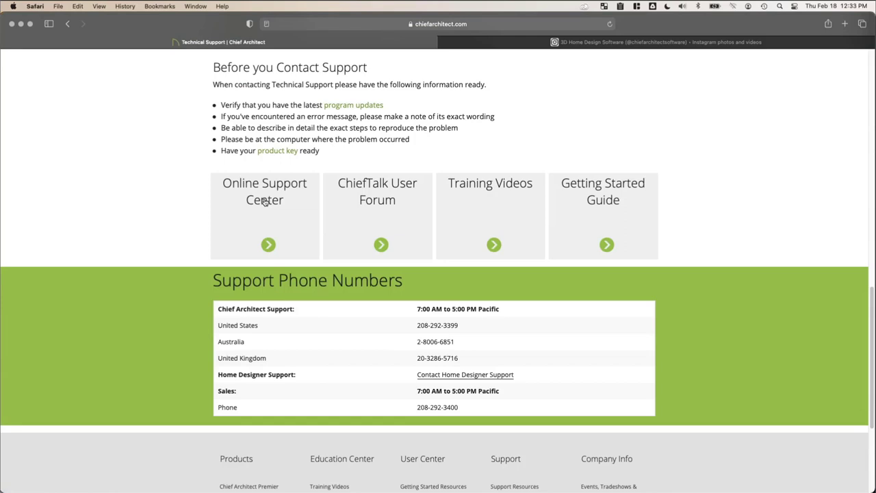
# Open the Online Support Center sign-in page and go back to the Events, Tradeshows & Training page.
pyautogui.click(265, 202)
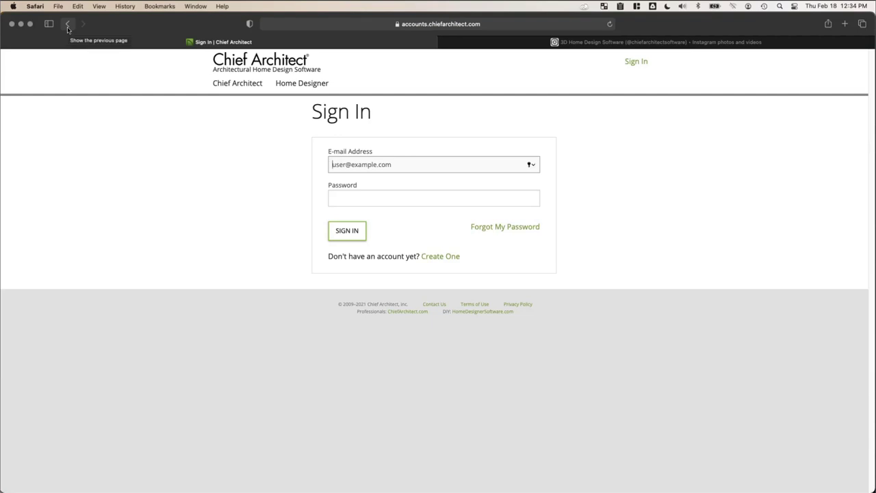
pyautogui.click(67, 24)
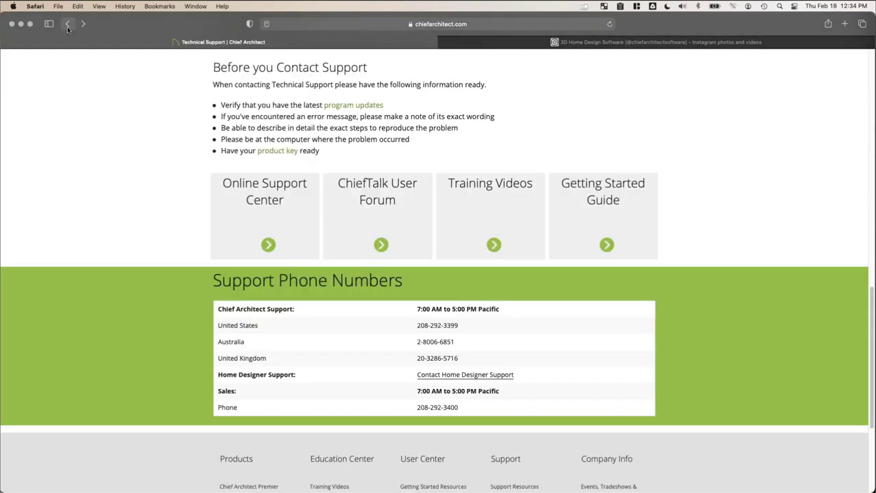
pyautogui.click(67, 24)
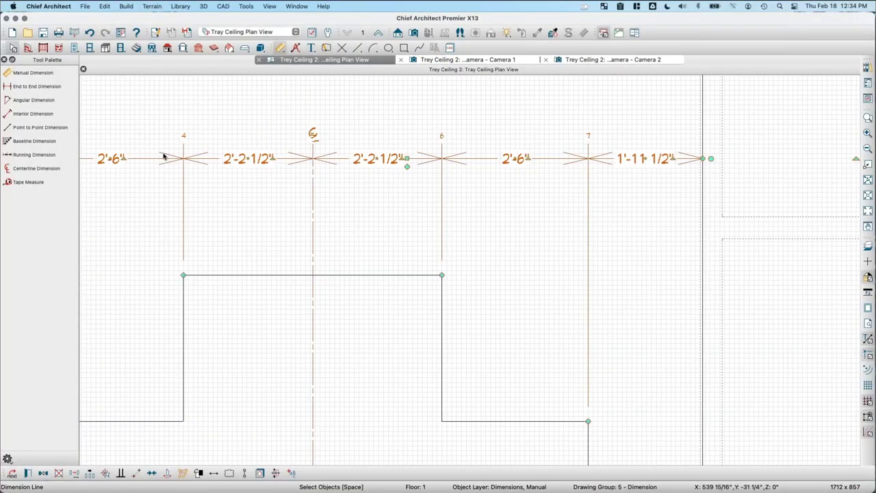
pyautogui.scroll(-6, 364, 249)
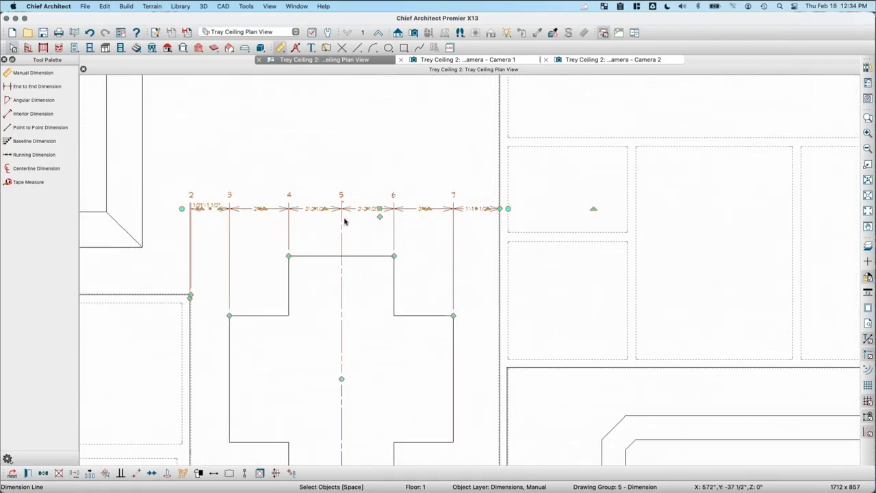
pyautogui.click(341, 146)
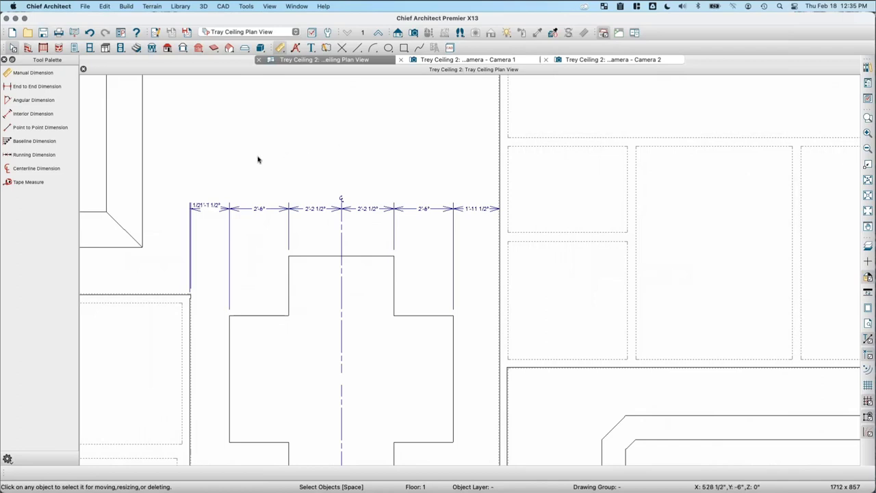
pyautogui.click(288, 294)
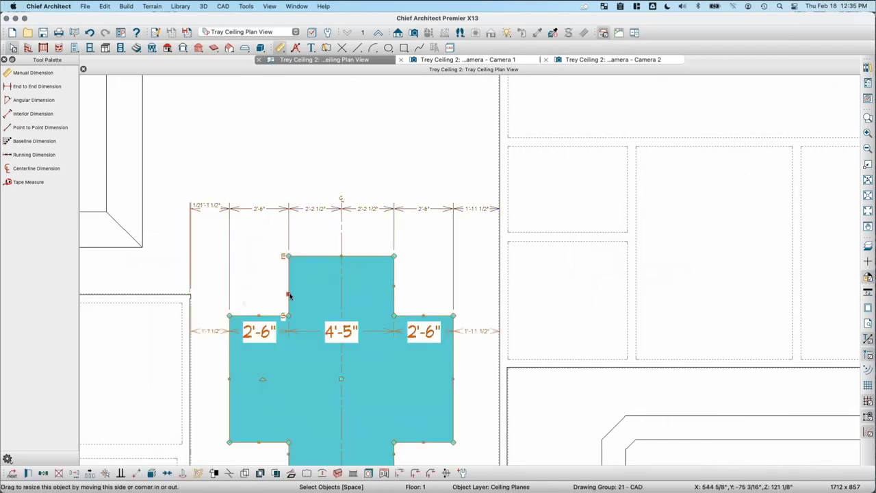
pyautogui.click(142, 336)
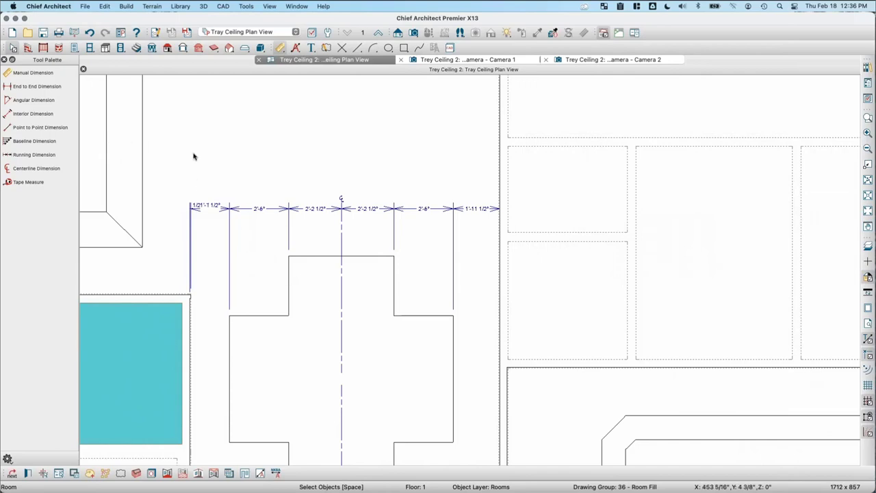
pyautogui.scroll(-1, 181, 154)
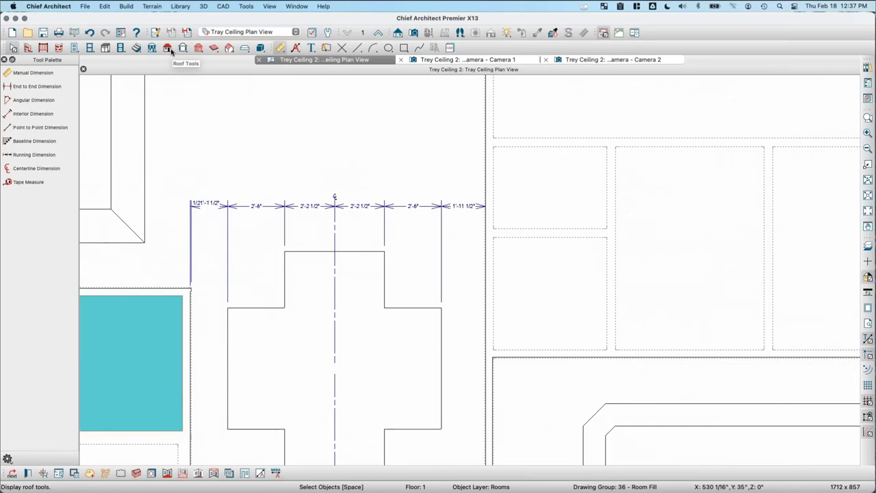
# Display floor 2 of the tray ceiling plan and return to floor 1.
pyautogui.click(379, 34)
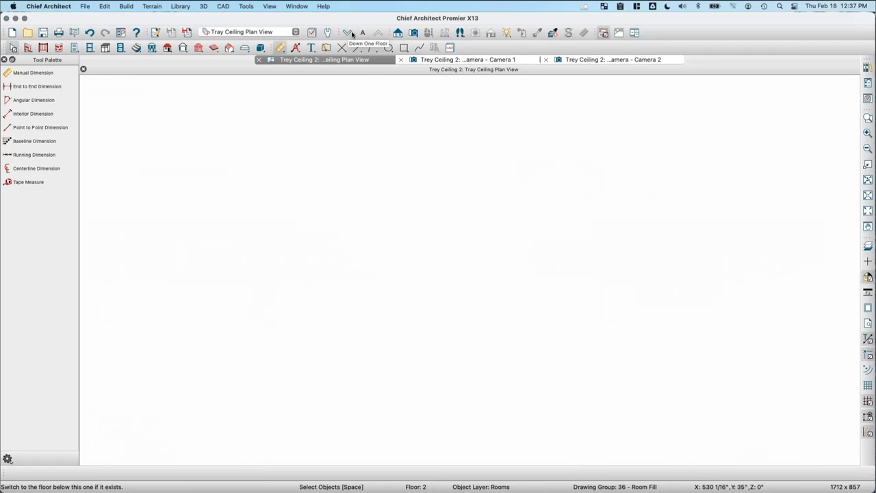
pyautogui.click(347, 32)
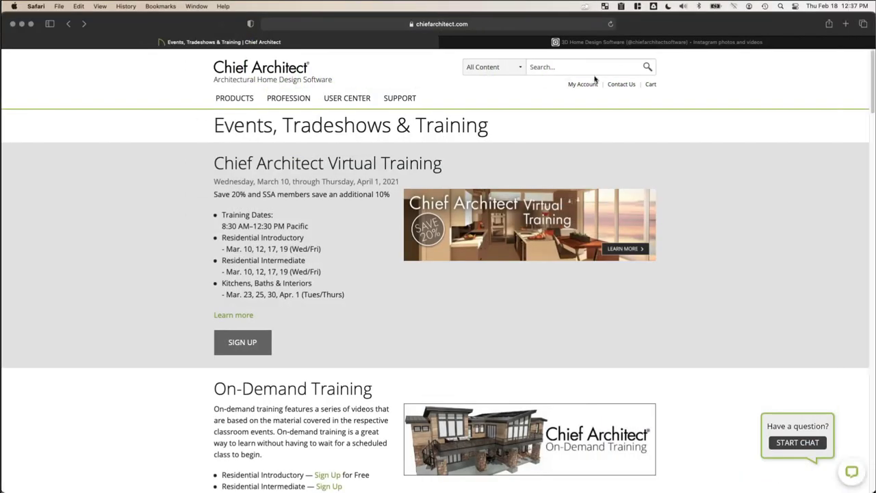
# Switch to the browser and search all content on the Chief Architect website for "cape cod".
pyautogui.click(584, 71)
pyautogui.write('cape cod')
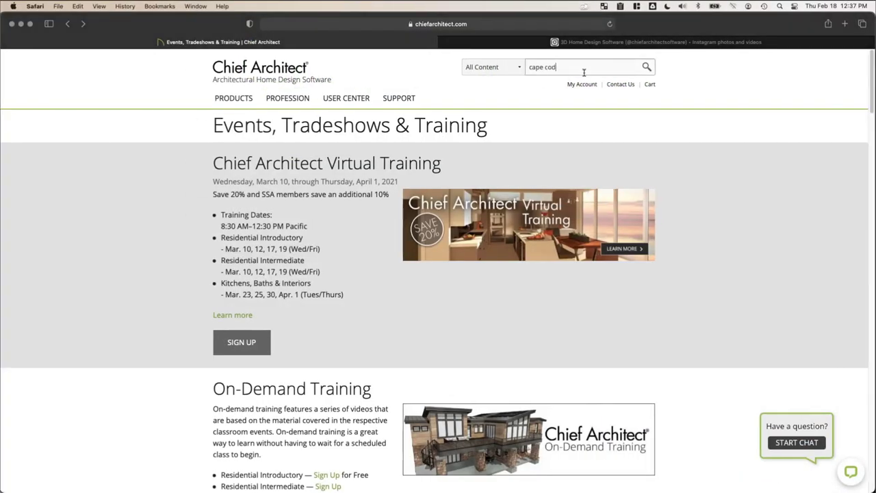
pyautogui.press('Return')
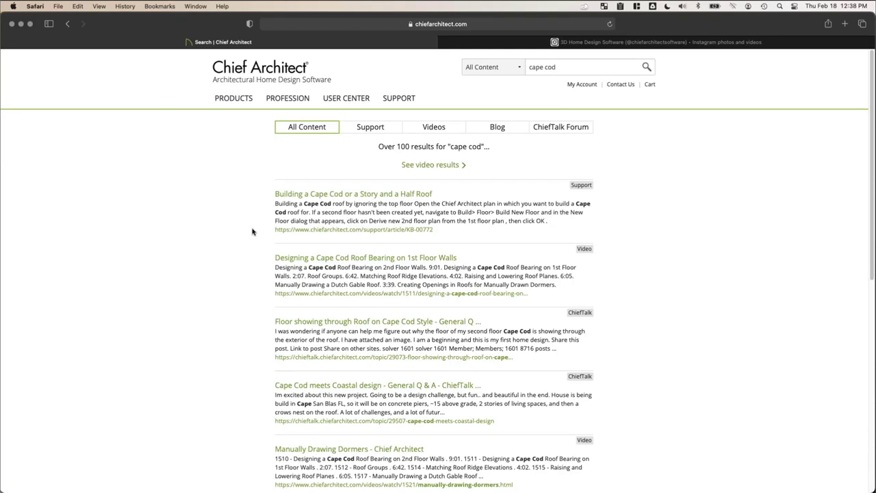
pyautogui.scroll(-1, 252, 231)
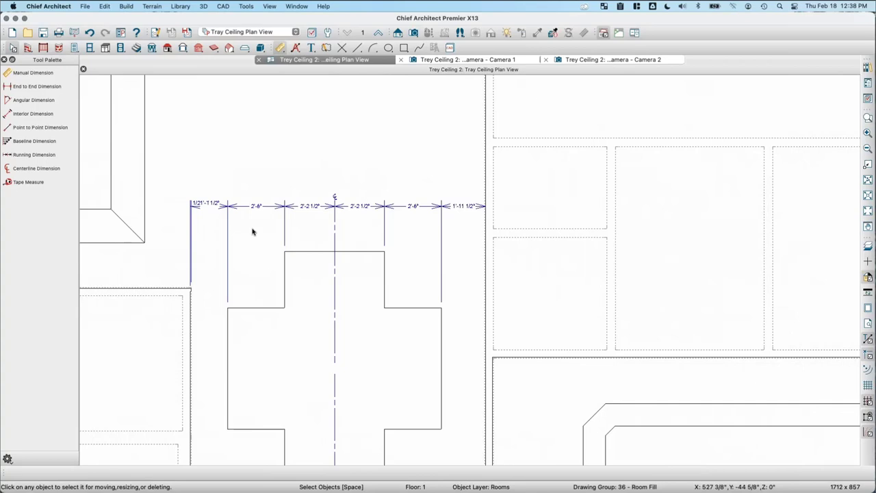
pyautogui.scroll(-3, 383, 212)
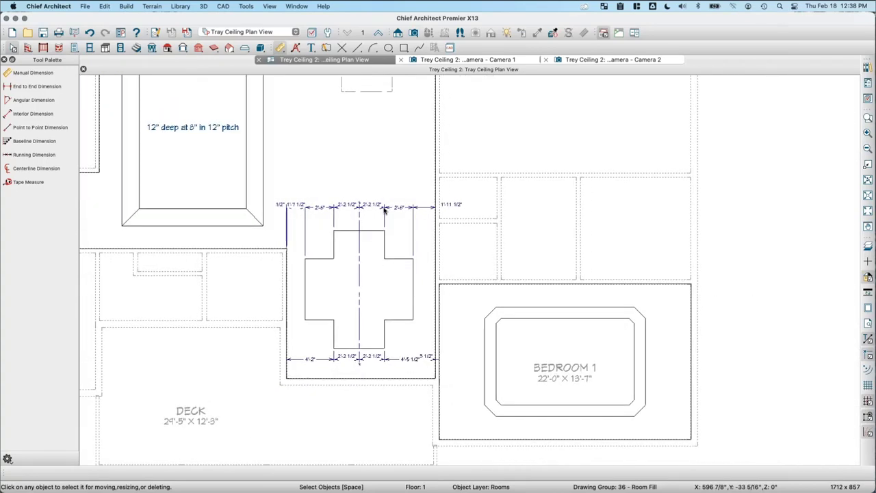
pyautogui.scroll(-2, 385, 211)
pyautogui.scroll(1, 401, 226)
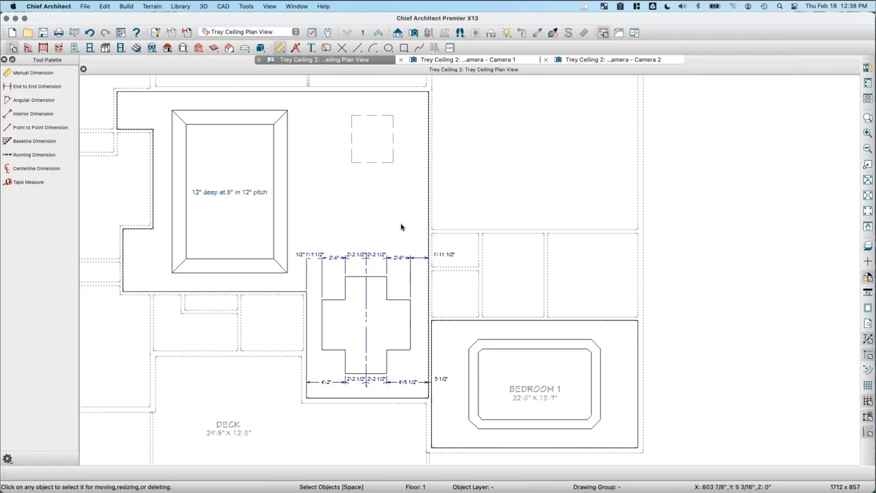
# Create a new plan and draw a closed room of straight exterior walls, about 33'-2" wide and 33' deep.
pyautogui.click(13, 32)
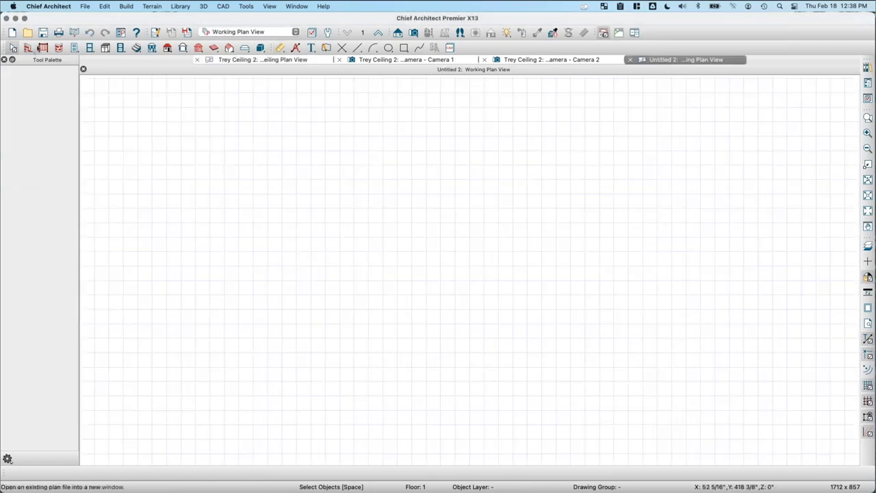
pyautogui.press('w')
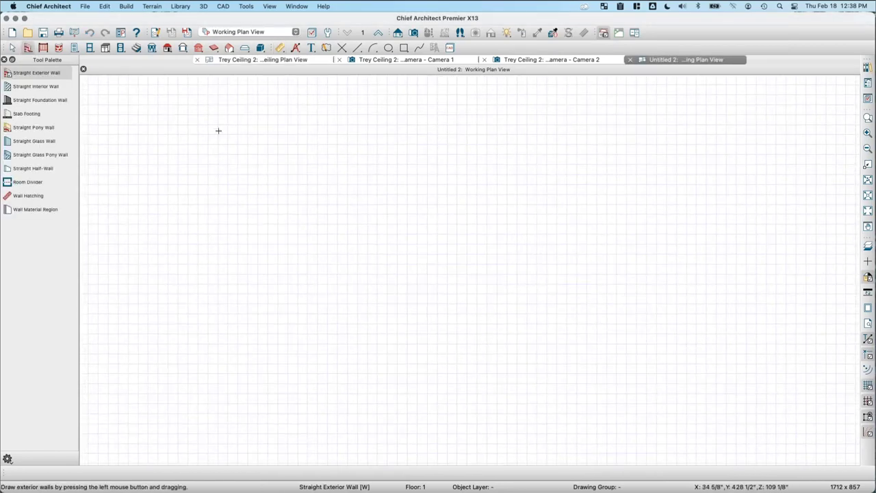
pyautogui.moveTo(247, 133); pyautogui.dragTo(264, 134)
pyautogui.press('space')
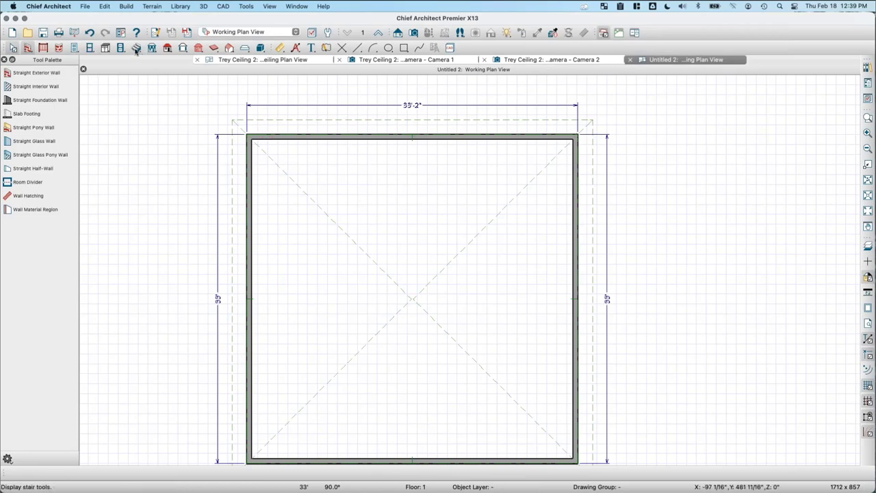
# Place a soffit against the inside of the room's upper wall and stretch it along the wall's full length.
pyautogui.click(105, 47)
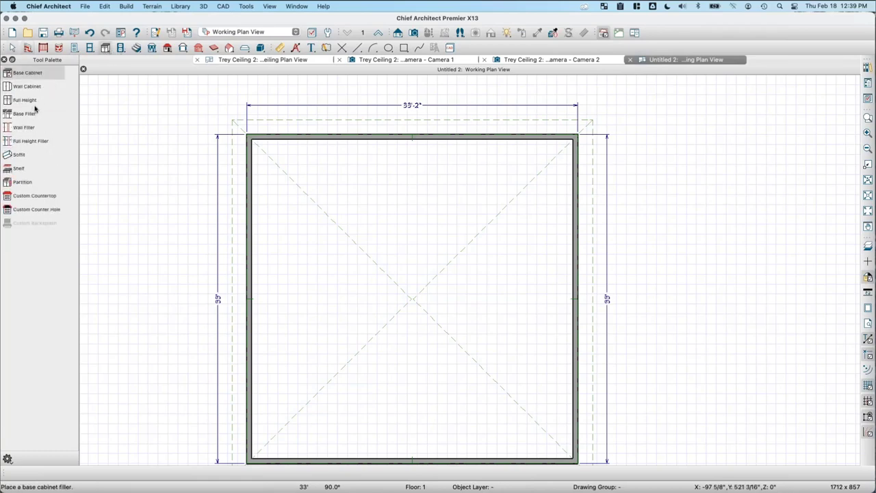
pyautogui.click(19, 155)
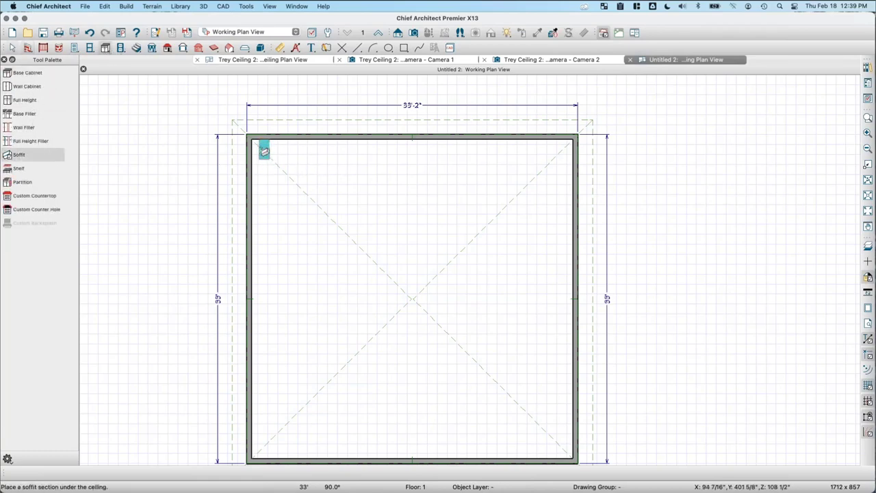
pyautogui.click(273, 145)
pyautogui.moveTo(274, 145); pyautogui.dragTo(571, 149)
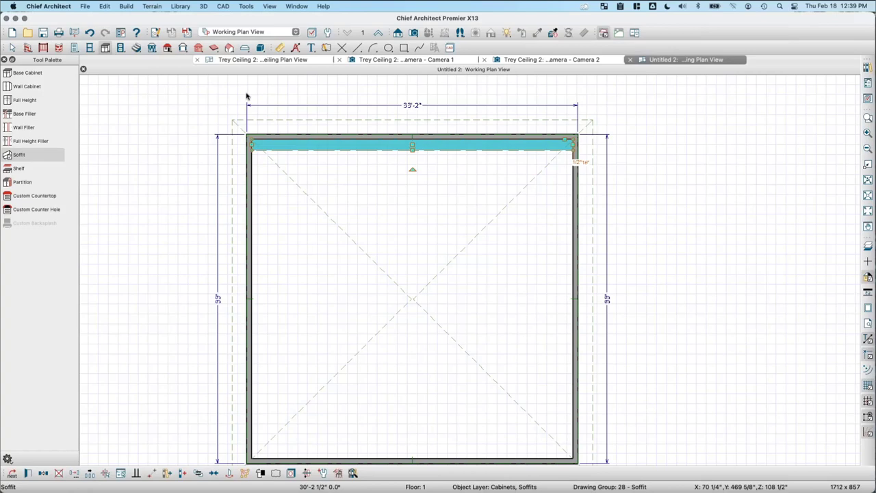
# Place a recessed light in the soffit near its left end.
pyautogui.click(121, 47)
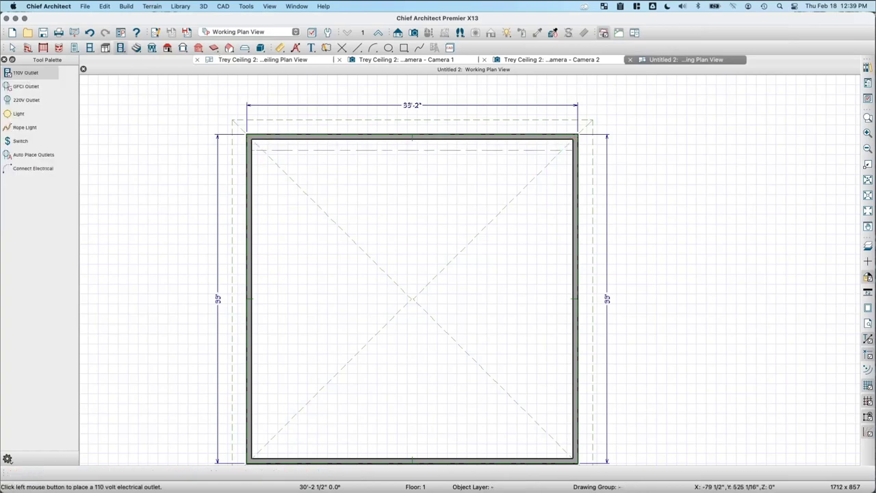
pyautogui.click(26, 113)
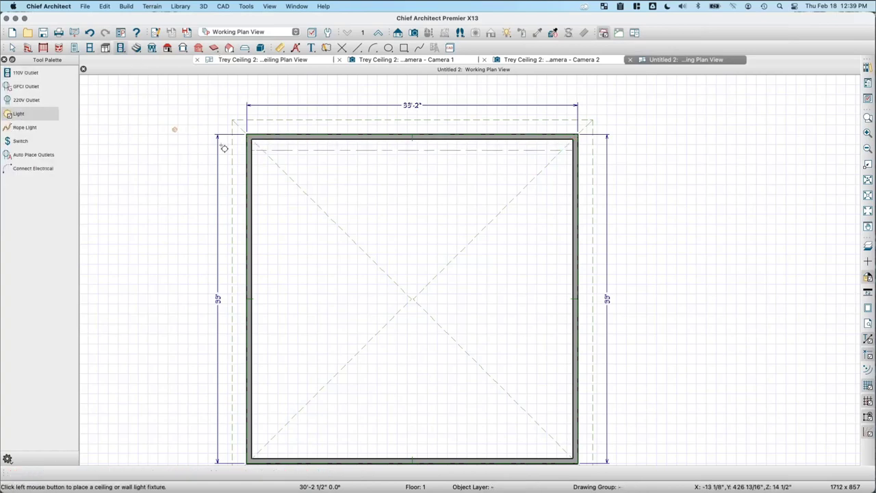
pyautogui.scroll(4, 274, 149)
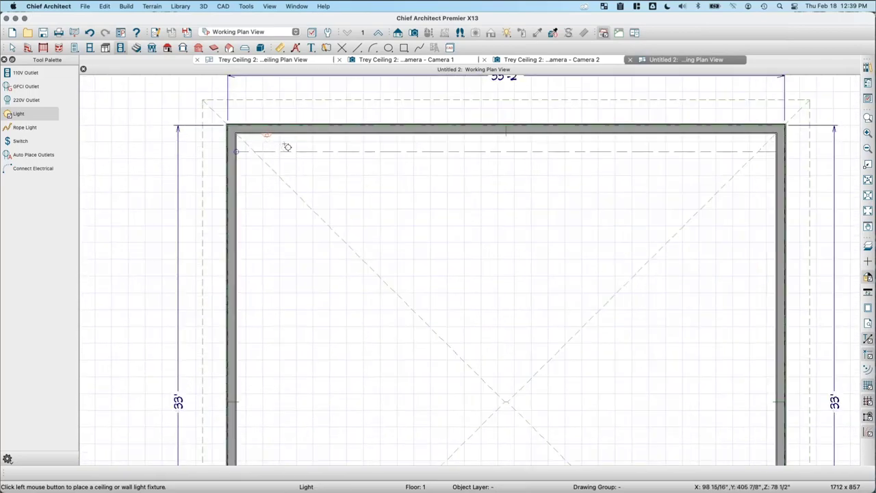
pyautogui.scroll(4, 280, 148)
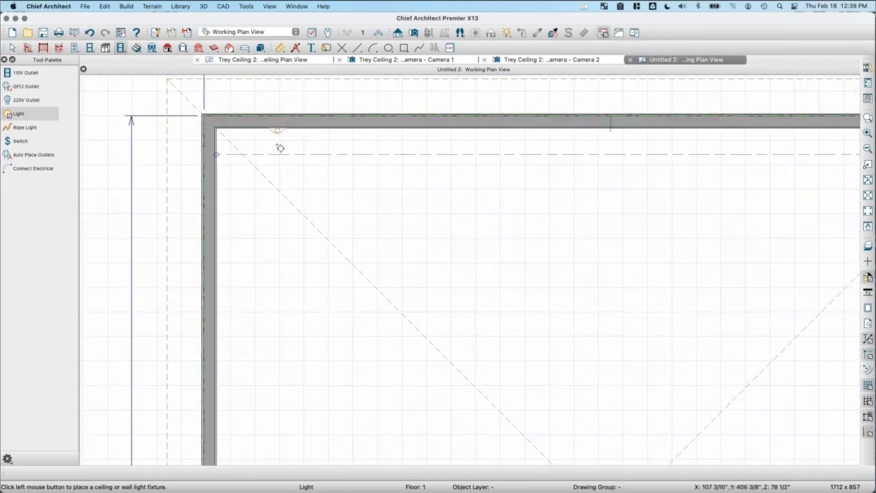
pyautogui.scroll(2, 280, 148)
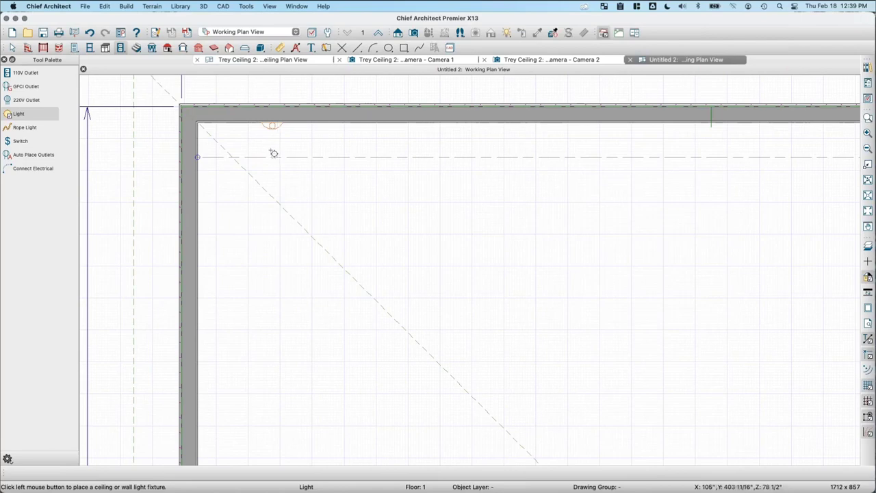
pyautogui.click(272, 155)
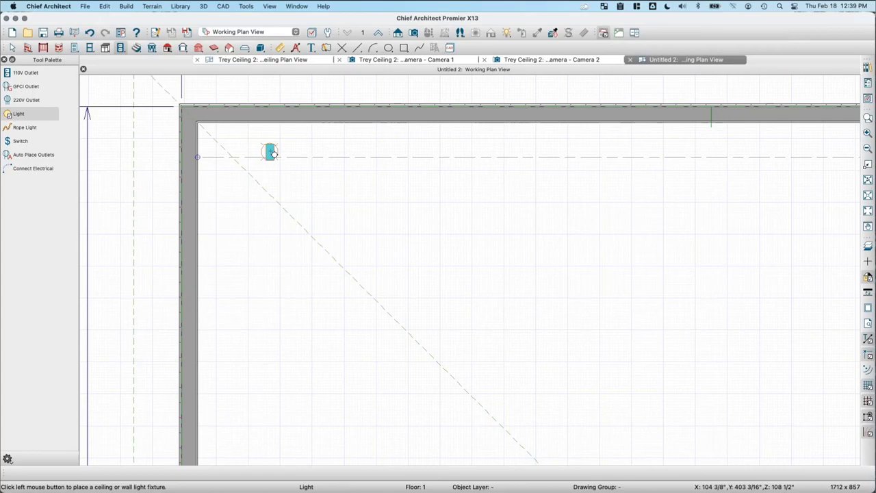
pyautogui.press('space')
pyautogui.scroll(-3, 294, 155)
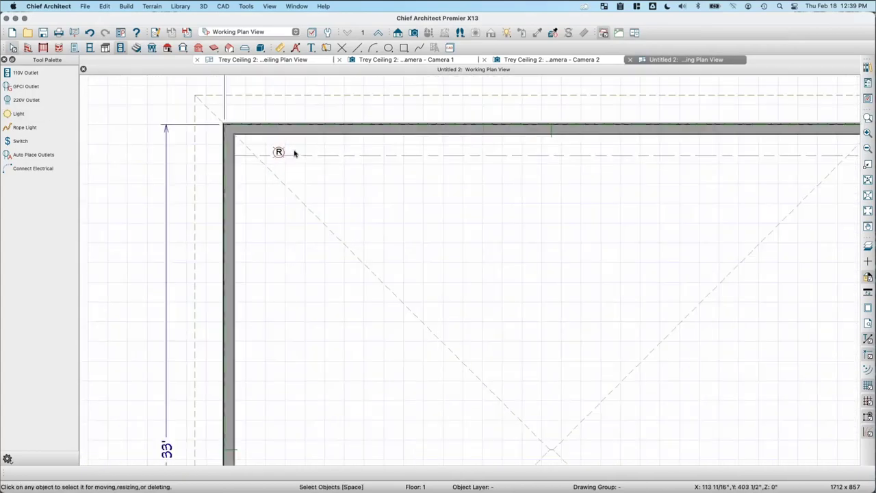
pyautogui.scroll(-3, 294, 153)
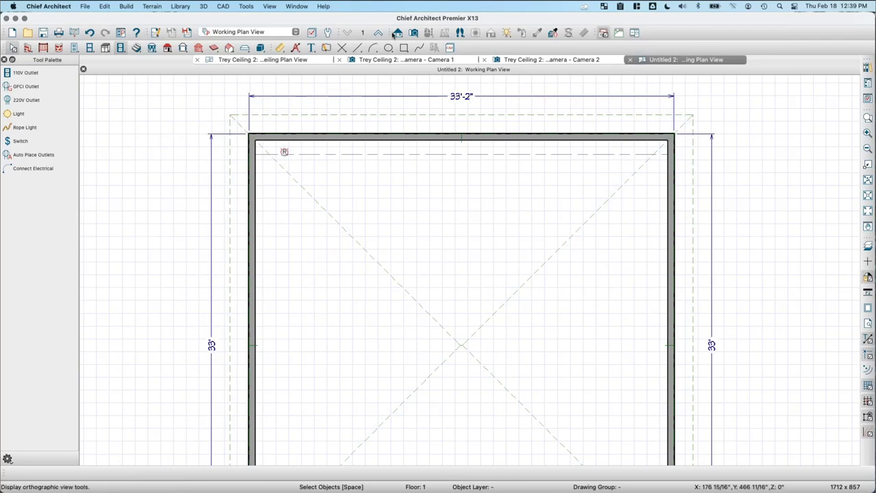
# Create a full camera view from inside the room aimed at the upper-left corner where the soffit starts.
pyautogui.click(414, 32)
pyautogui.moveTo(380, 265); pyautogui.dragTo(342, 209)
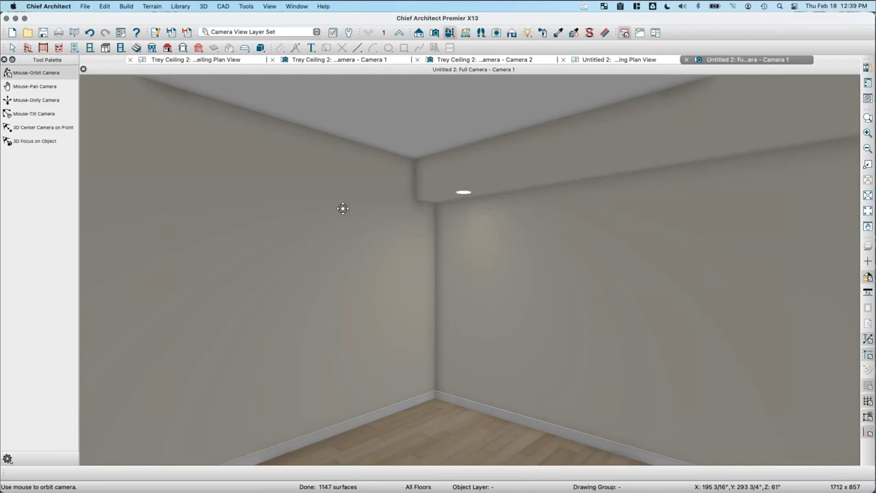
# Return to the plan view and set the soffit's floor-to-bottom height to 89".
pyautogui.click(606, 61)
pyautogui.press('space')
pyautogui.click(374, 152)
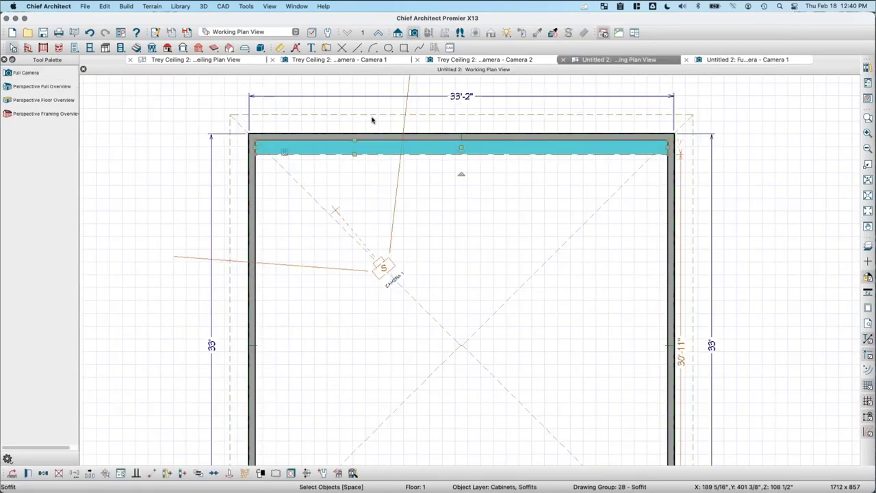
pyautogui.press('super+e')
pyautogui.click(333, 136)
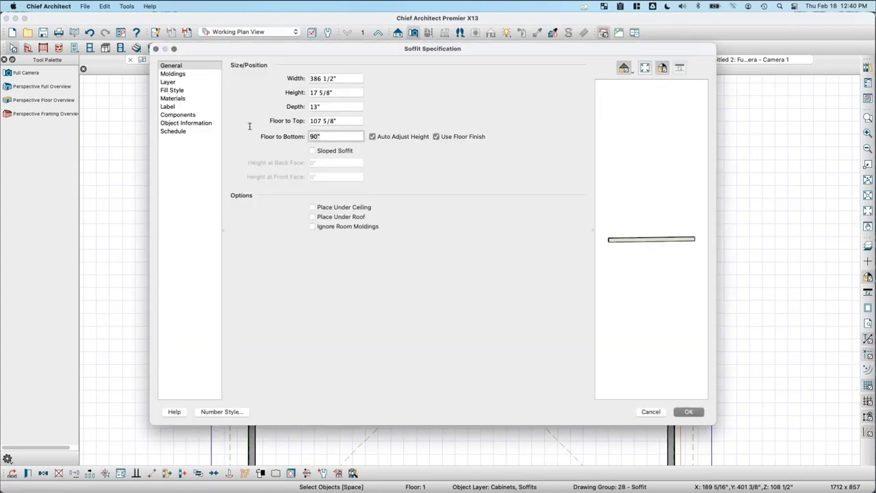
pyautogui.press('BackSpace')
pyautogui.press('BackSpace')
pyautogui.press('BackSpace')
pyautogui.write('89')
pyautogui.press('Tab')
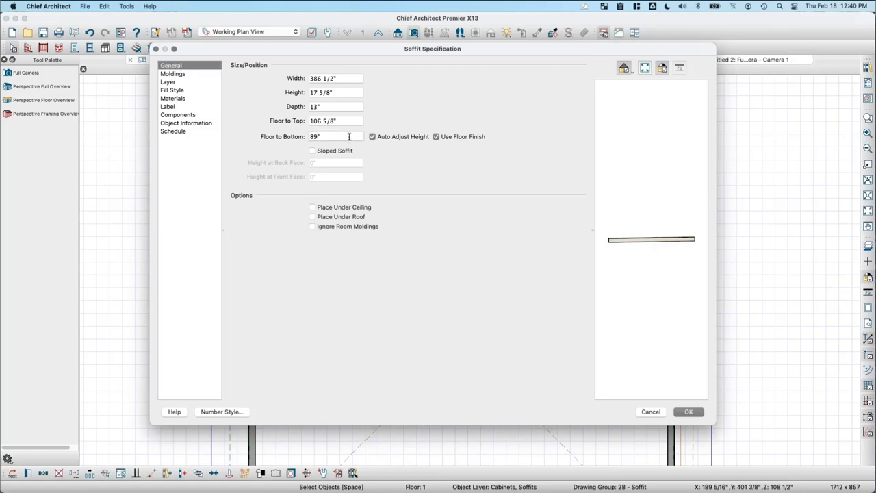
pyautogui.click(345, 121)
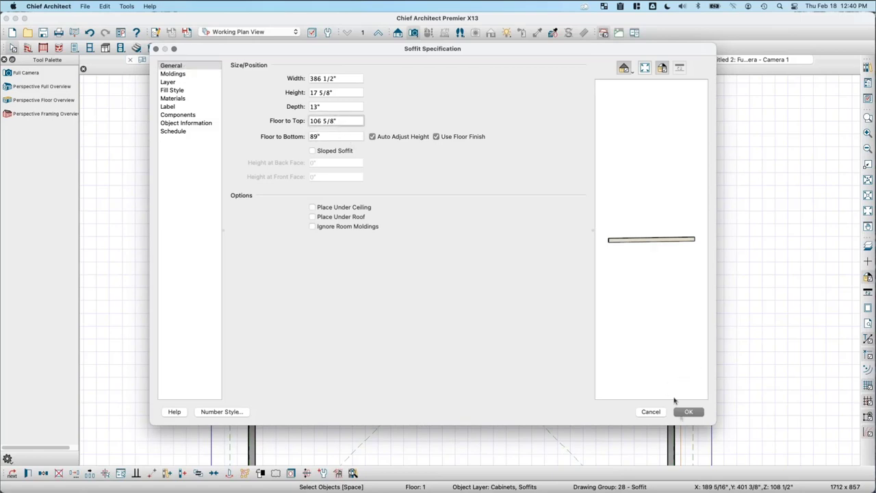
pyautogui.click(689, 411)
# Delete the recessed light and draw a rope light about 32'-2" long along the soffit's front edge.
pyautogui.click(284, 156)
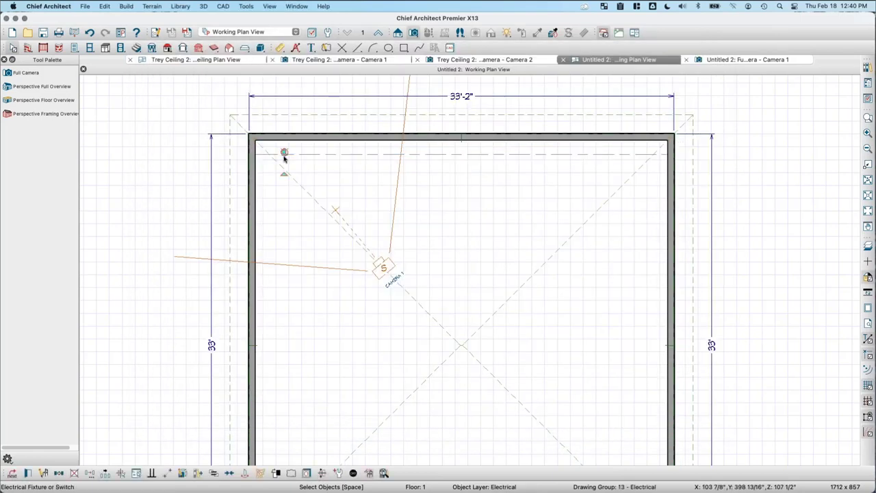
pyautogui.press('Delete')
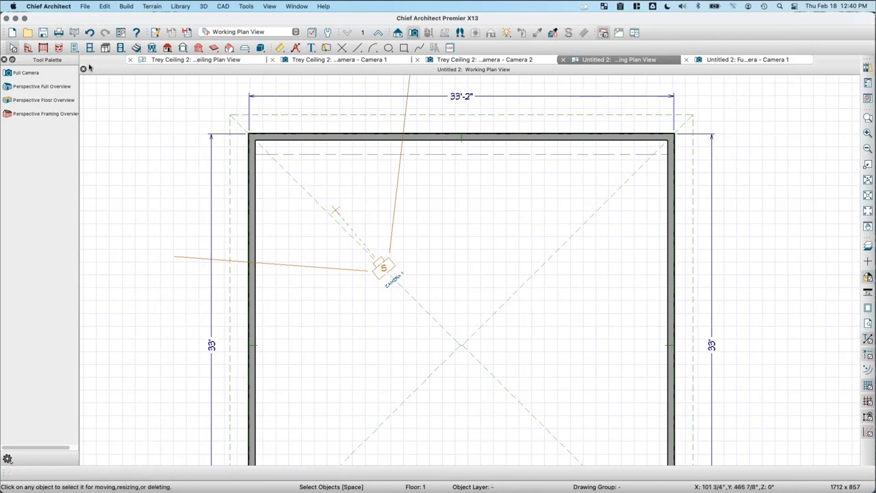
pyautogui.click(136, 49)
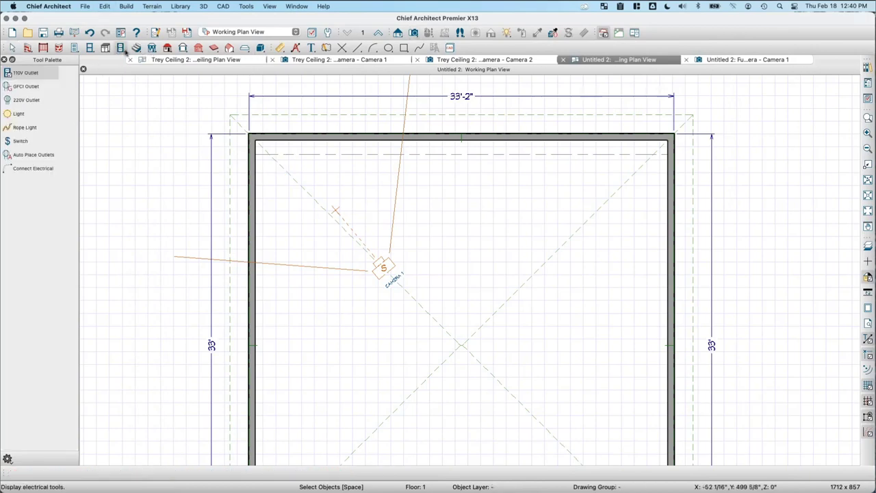
pyautogui.click(26, 128)
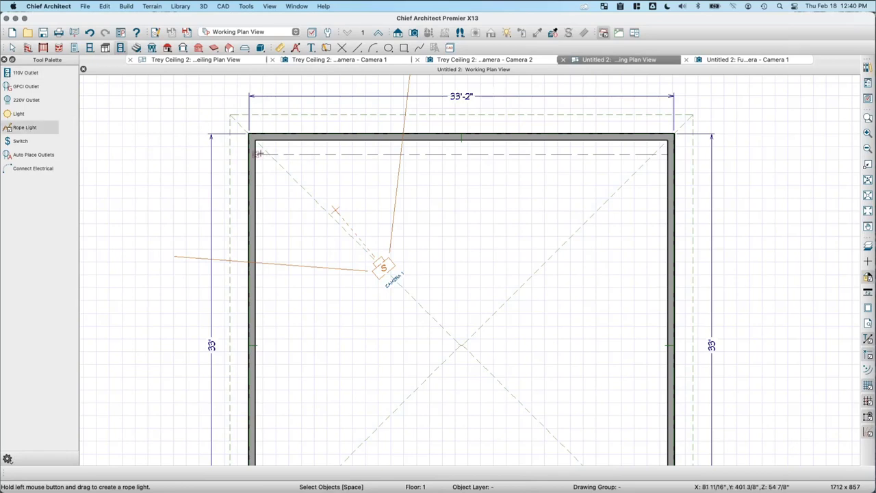
pyautogui.moveTo(256, 155); pyautogui.dragTo(665, 156)
pyautogui.scroll(3, 349, 154)
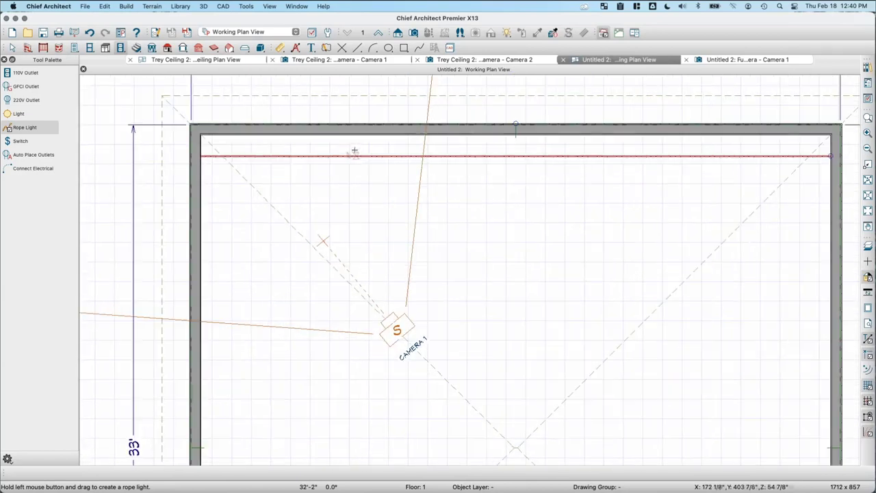
pyautogui.press('Escape')
# Move the rope light about 6 1/2" toward the upper wall so it runs along the middle of the soffit.
pyautogui.click(342, 155)
pyautogui.click(343, 155)
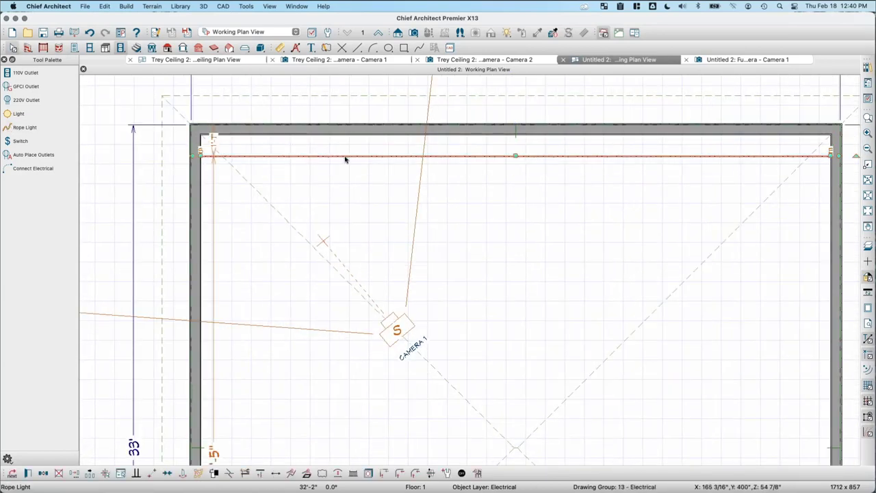
pyautogui.moveTo(519, 157); pyautogui.dragTo(504, 145)
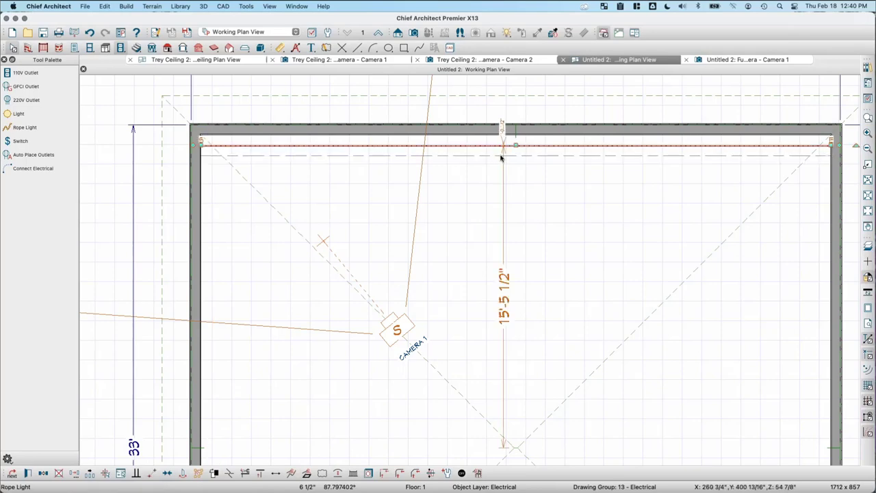
# Set the rope light's height off the finished floor to 106 5/8".
pyautogui.doubleClick(511, 151)
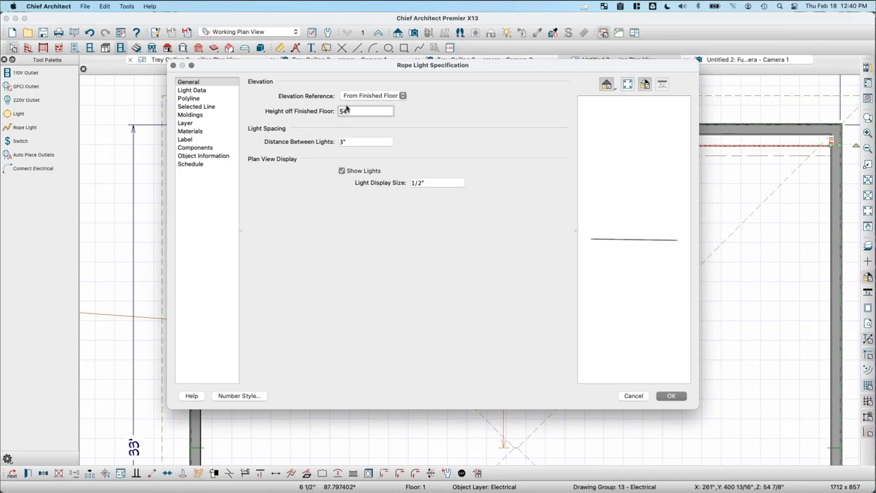
pyautogui.write('106 5/8')
pyautogui.press('Tab')
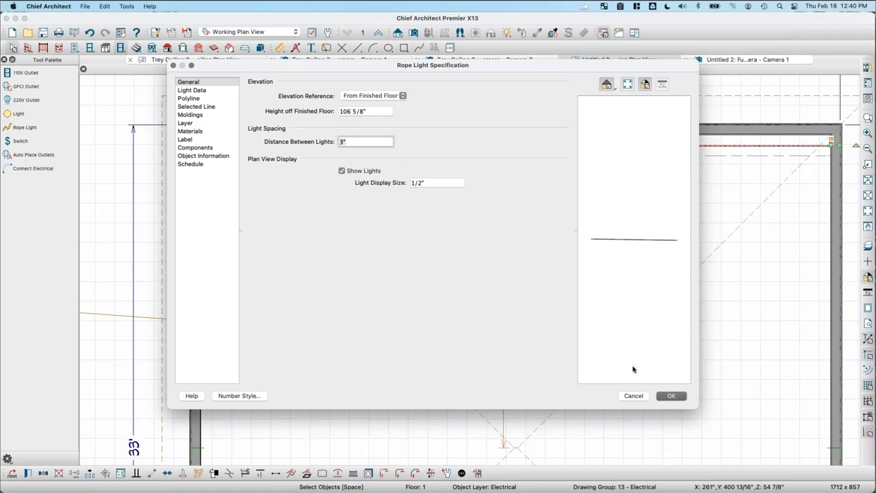
pyautogui.press('Return')
# Review the soffit's size and position settings without changing them.
pyautogui.click(339, 147)
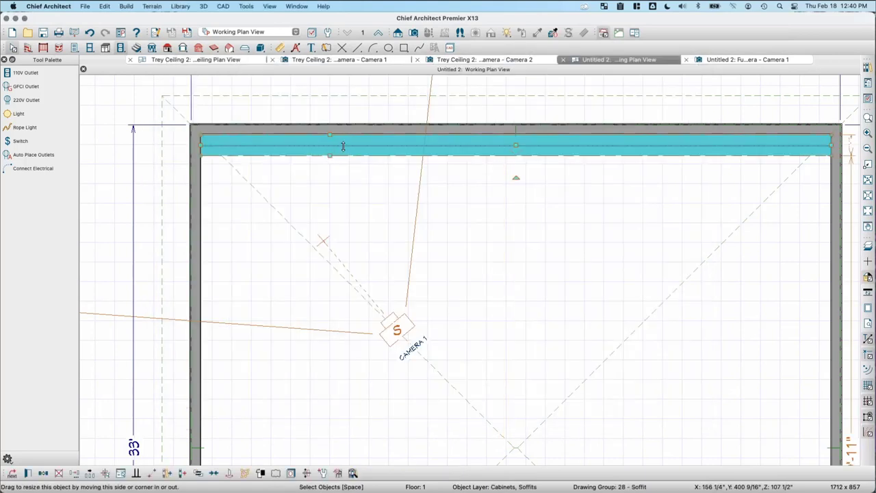
pyautogui.doubleClick(343, 146)
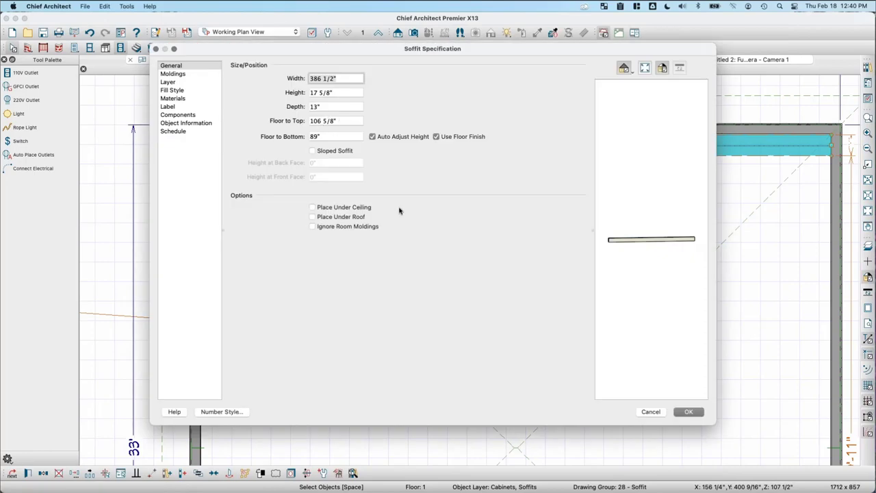
pyautogui.press('Return')
# Inspect the soffit and rope light in the full camera view, then close that view.
pyautogui.click(740, 62)
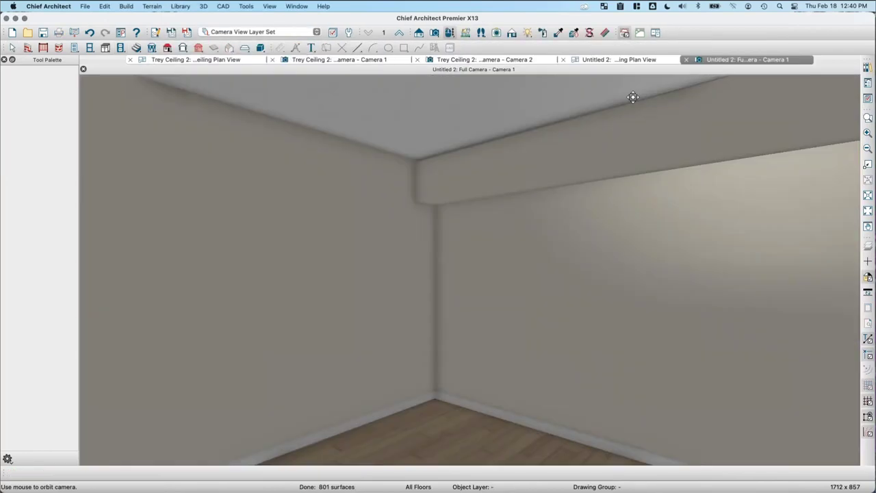
pyautogui.moveTo(563, 144); pyautogui.dragTo(415, 229)
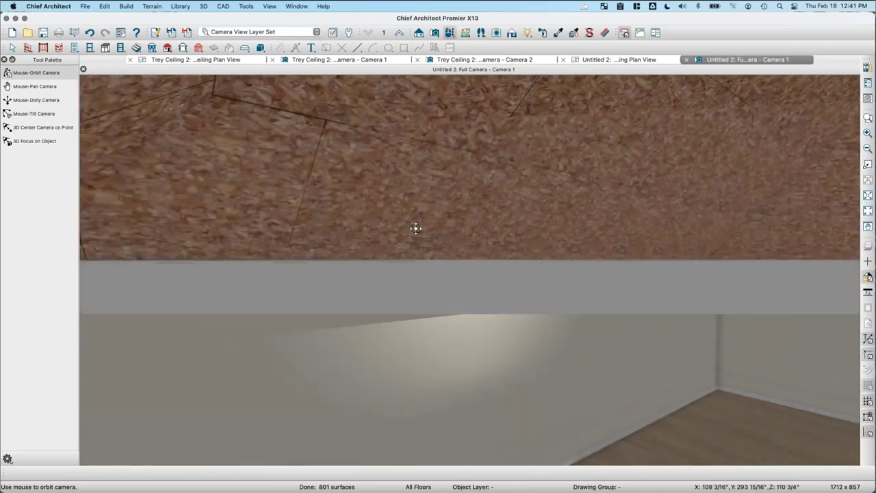
pyautogui.click(687, 60)
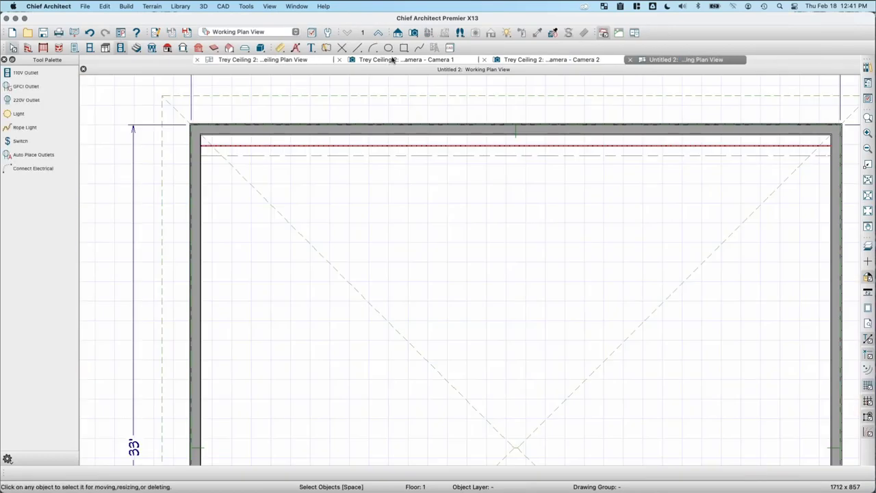
# Create a perspective floor overview and examine the top of the soffit along the wall up close.
pyautogui.click(415, 33)
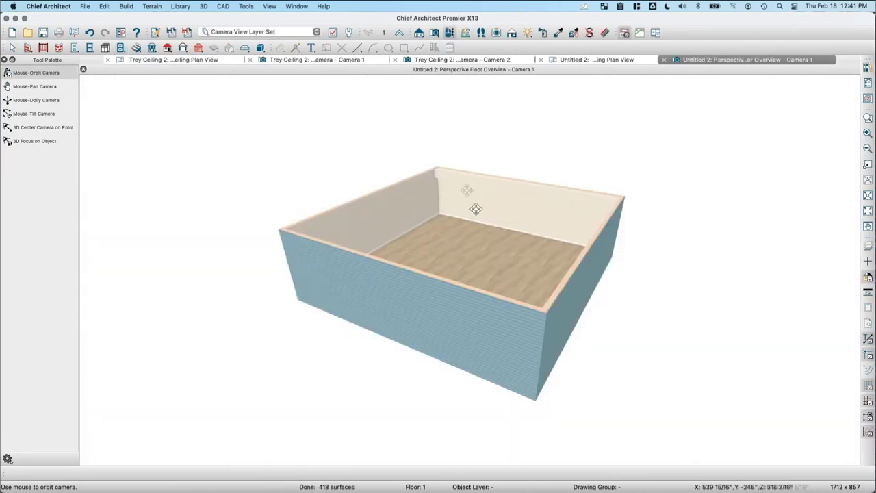
pyautogui.scroll(10, 497, 144)
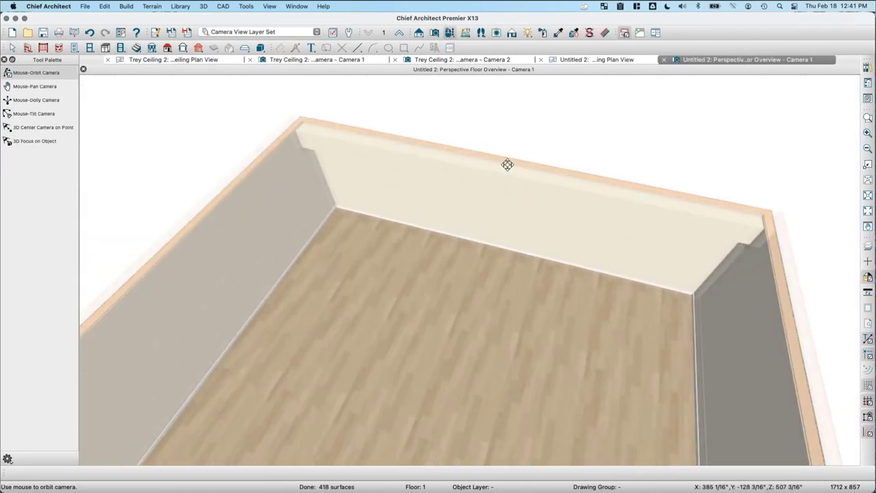
pyautogui.scroll(5, 496, 167)
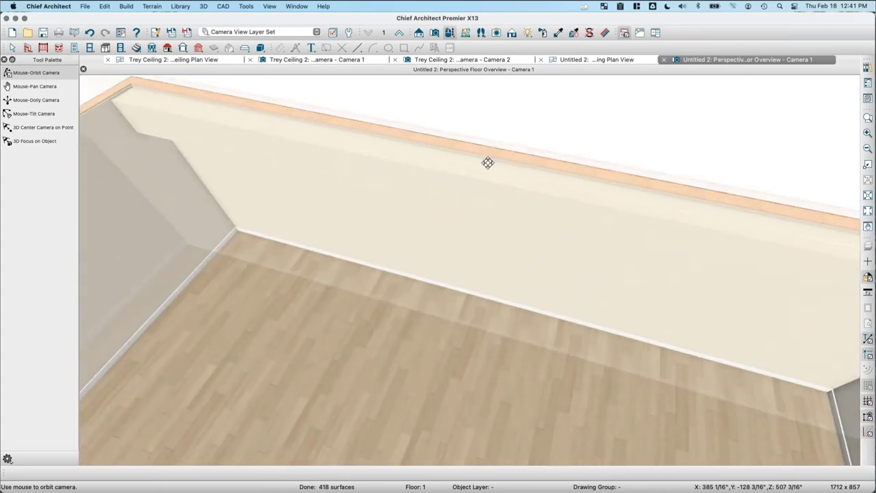
pyautogui.scroll(3, 463, 183)
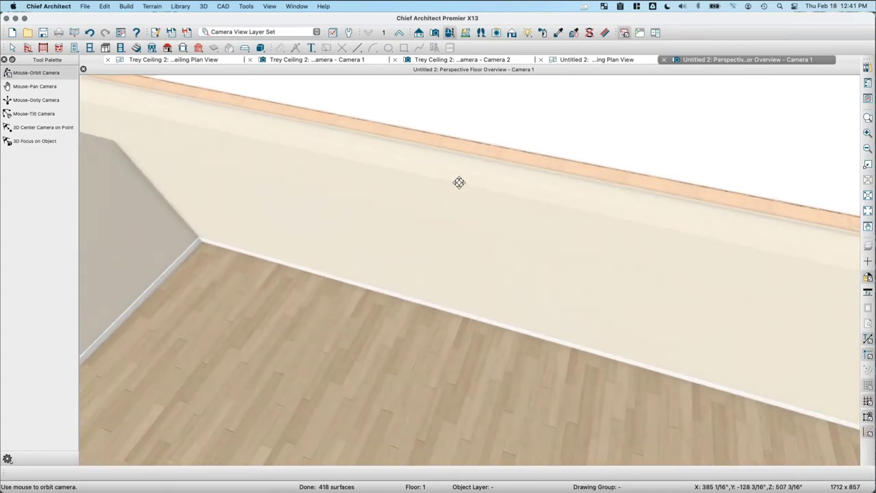
pyautogui.scroll(3, 423, 163)
pyautogui.click(423, 164)
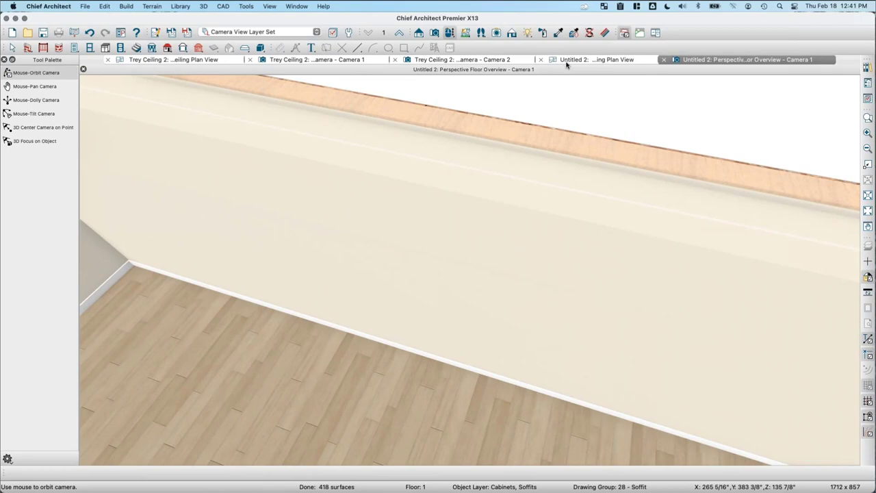
# Return to the plan view and raise the rope light's height off the finished floor to 107 5/8".
pyautogui.hotkey('ctrl', 'shift', 'Tab')
pyautogui.click(508, 140)
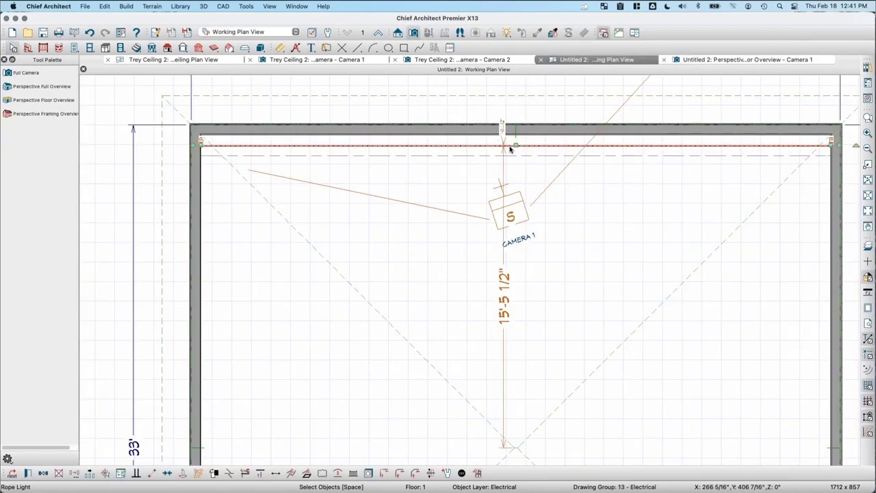
pyautogui.doubleClick(510, 136)
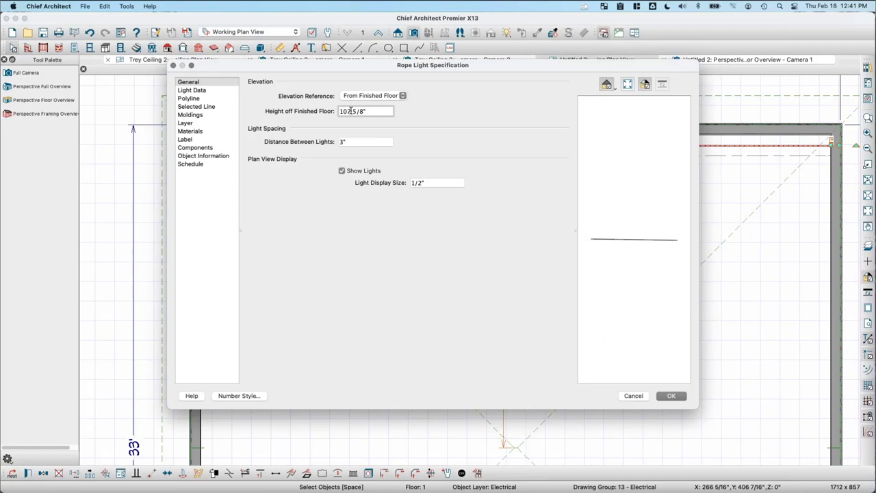
pyautogui.moveTo(351, 111); pyautogui.dragTo(366, 111)
pyautogui.press('BackSpace')
pyautogui.write('7')
pyautogui.click(671, 396)
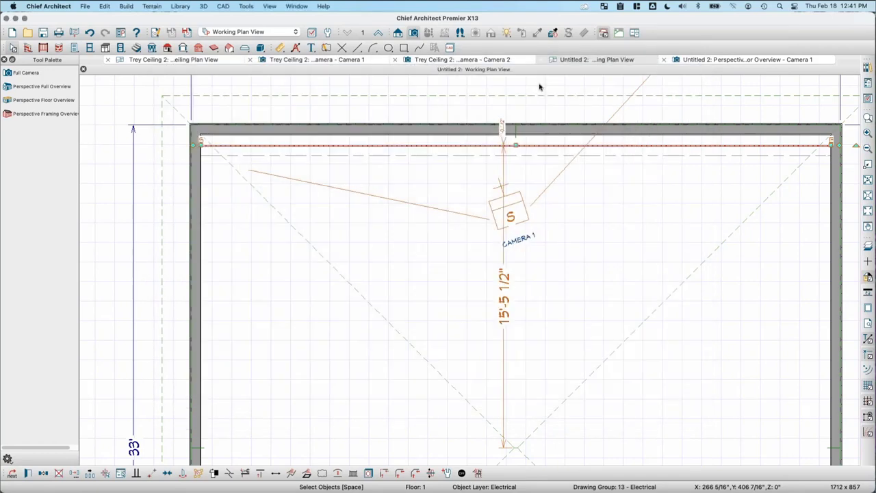
# Inspect the raised rope light and the top of the soffit in the perspective floor overview.
pyautogui.click(732, 60)
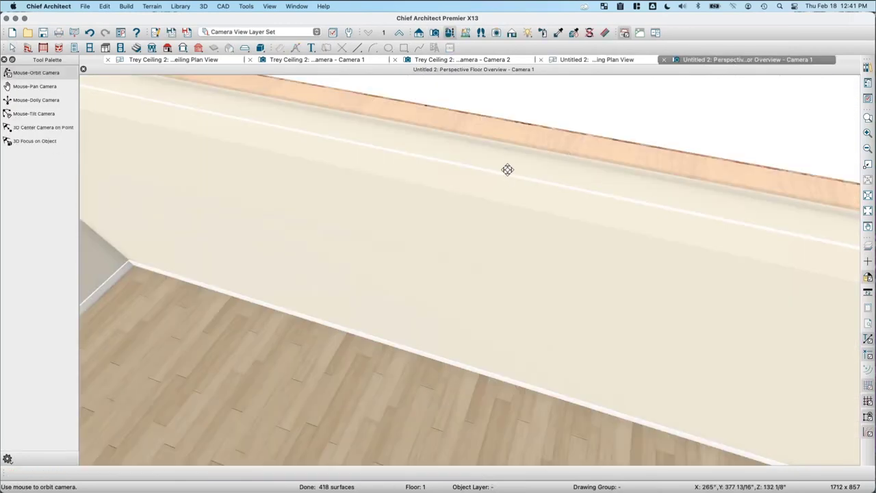
pyautogui.moveTo(506, 170); pyautogui.dragTo(630, 132)
pyautogui.moveTo(675, 112); pyautogui.dragTo(546, 170)
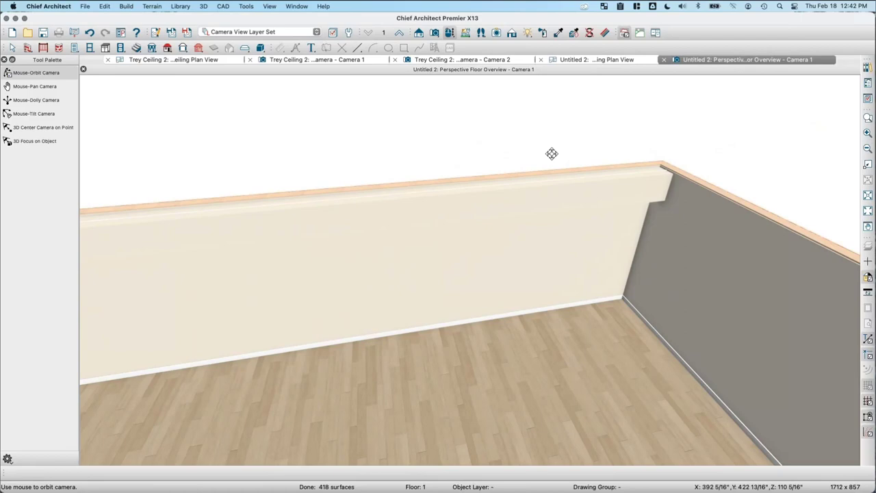
# Close the perspective floor overview and the untitled soffit plan to return to the tray ceiling plan.
pyautogui.press('super+w')
pyautogui.press('super+w')
pyautogui.click(420, 267)
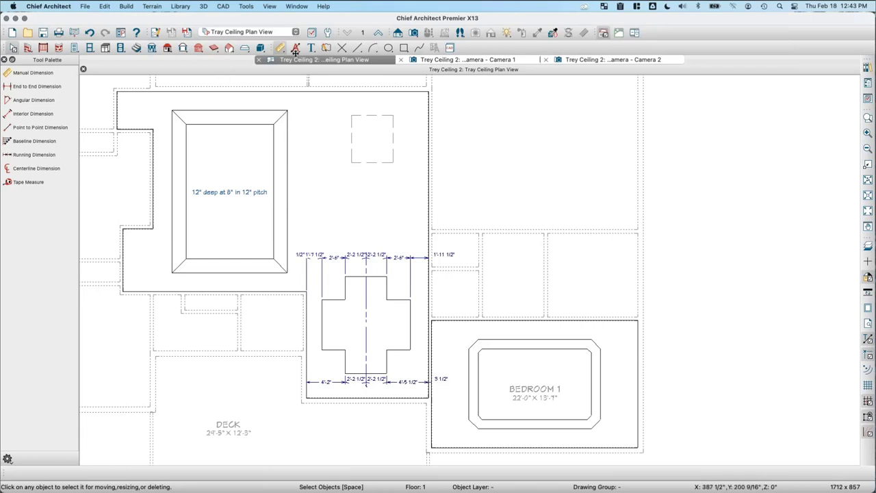
# Draw a molding line about 10'-4" long just inside the wall above the dashed square, and display the Moldings layer.
pyautogui.click(183, 48)
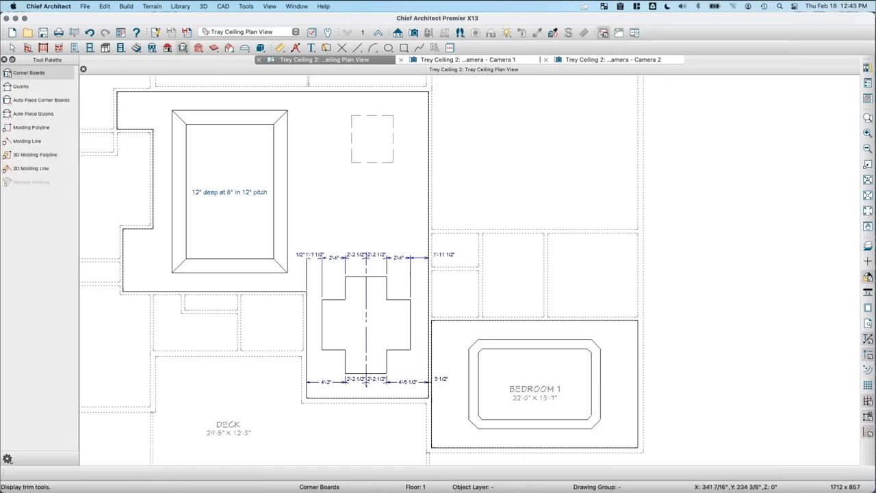
pyautogui.click(30, 142)
pyautogui.scroll(2, 391, 112)
pyautogui.moveTo(397, 112); pyautogui.dragTo(376, 185, button='middle')
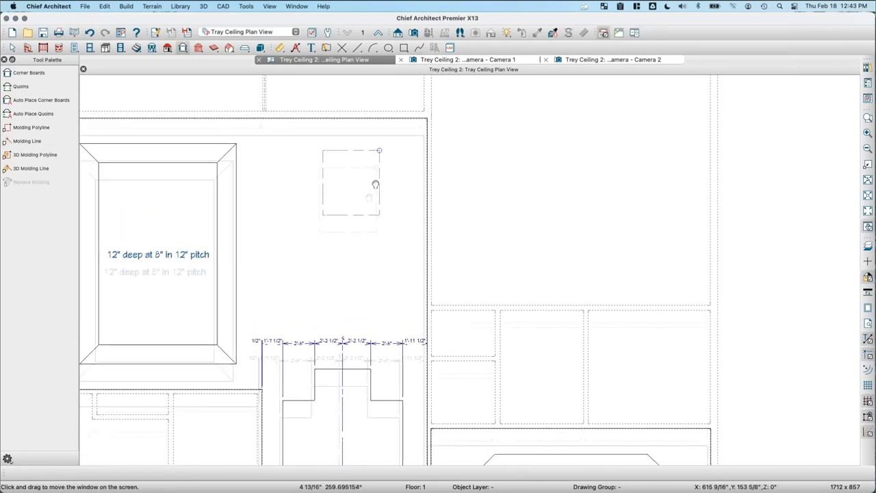
pyautogui.scroll(3, 288, 186)
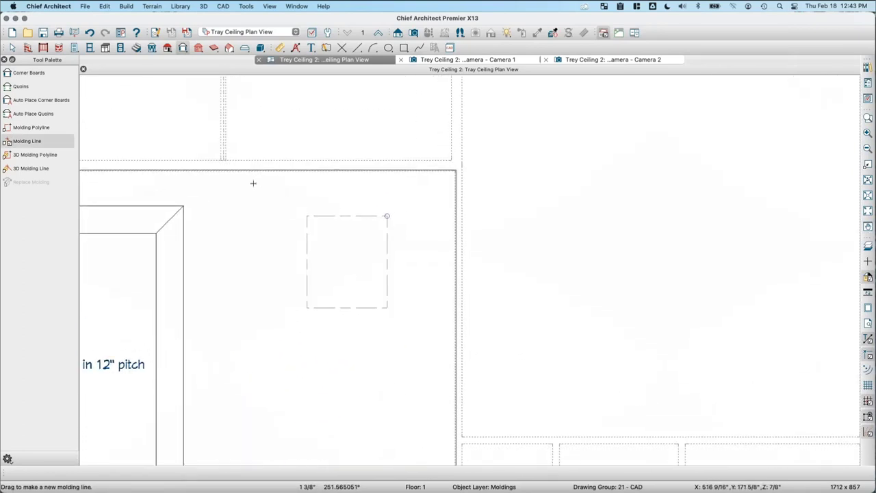
pyautogui.moveTo(252, 184); pyautogui.dragTo(437, 186)
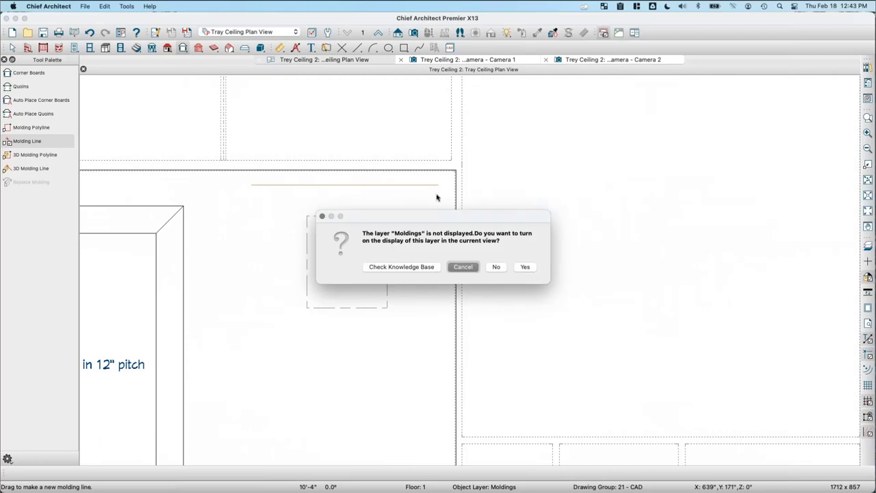
pyautogui.click(525, 267)
# Assign base molding profile CA-002 from the Chief Architect core catalog's architectural moldings to the new molding line.
pyautogui.doubleClick(395, 186)
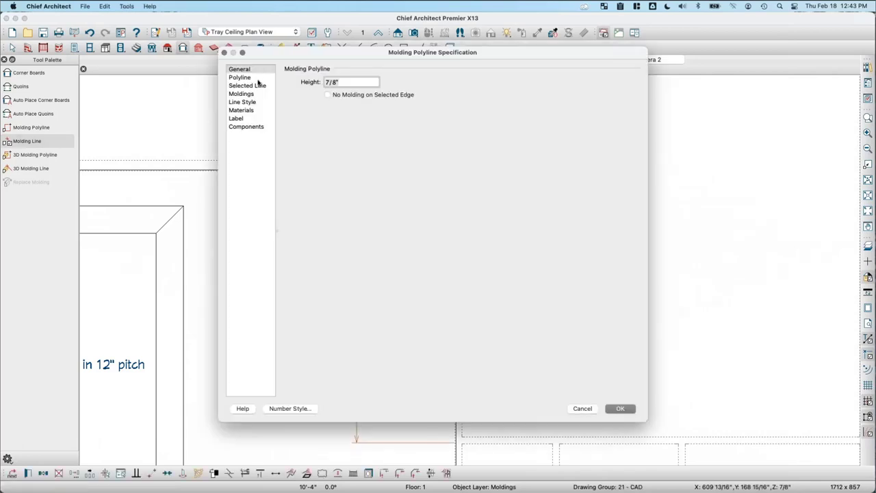
pyautogui.click(246, 94)
pyautogui.click(603, 86)
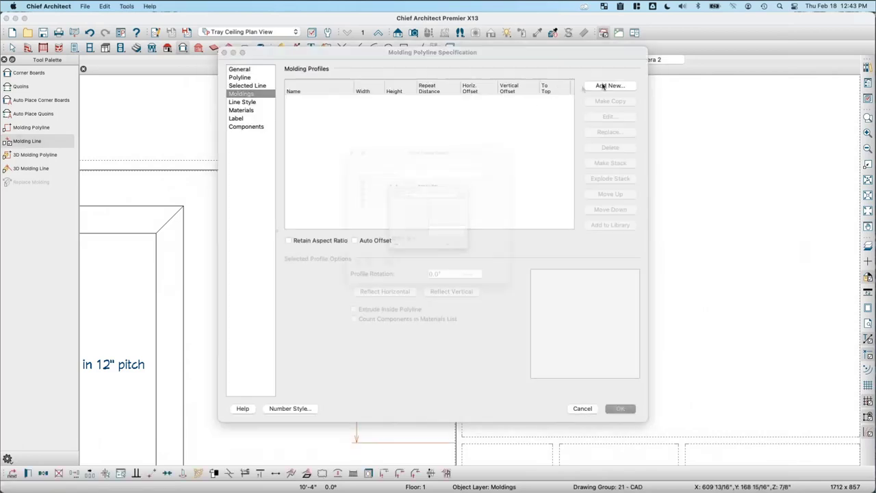
pyautogui.click(317, 165)
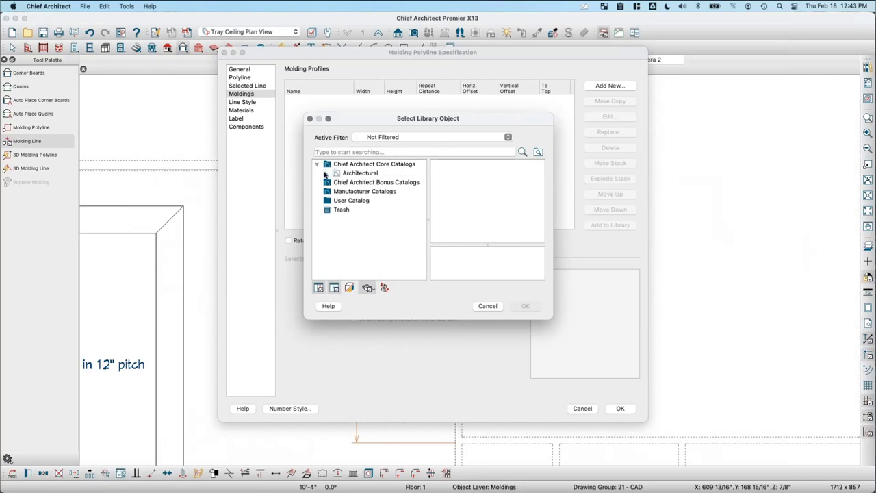
pyautogui.click(326, 174)
pyautogui.click(336, 182)
pyautogui.click(365, 186)
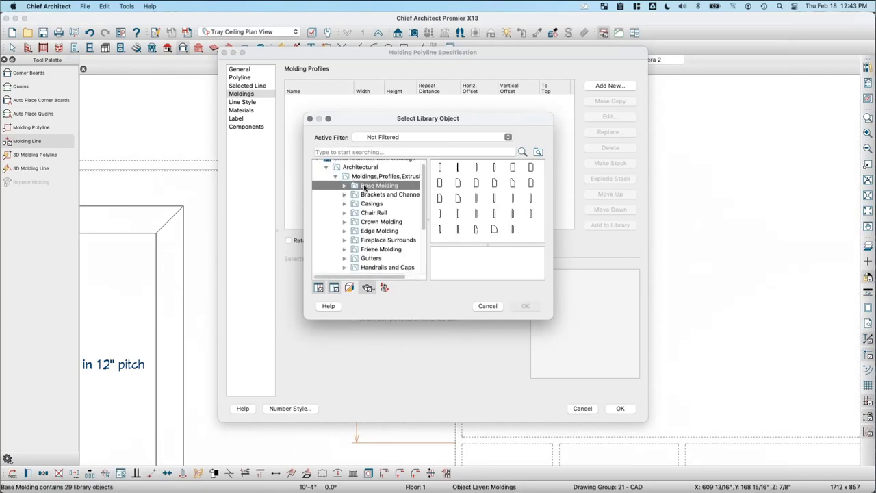
pyautogui.click(458, 170)
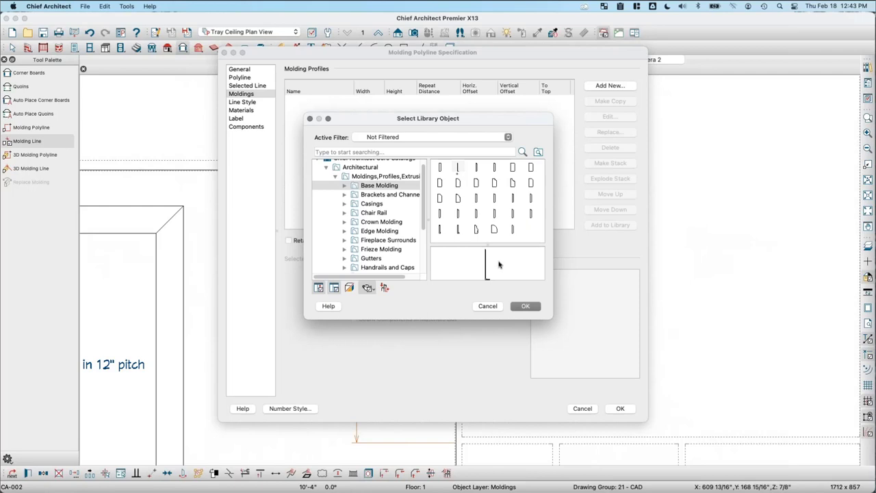
pyautogui.click(526, 306)
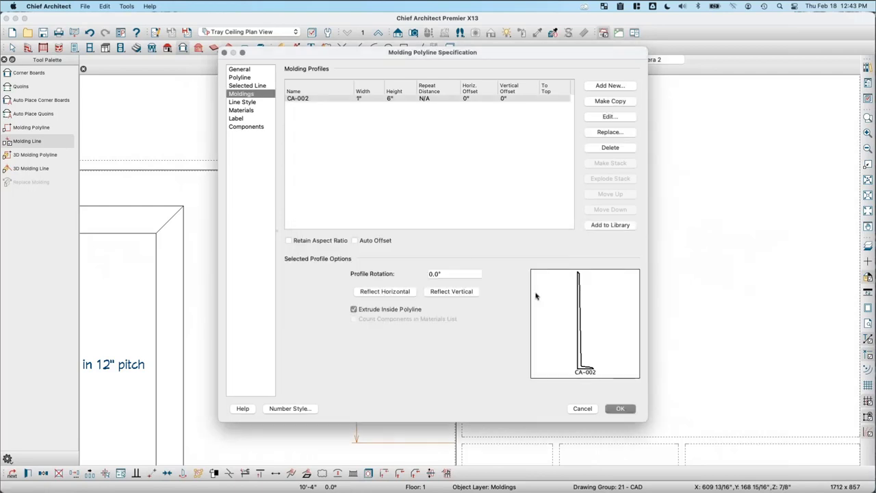
# Rotate the CA-002 molding profile by 90° and apply the molding settings.
pyautogui.tripleClick(449, 274)
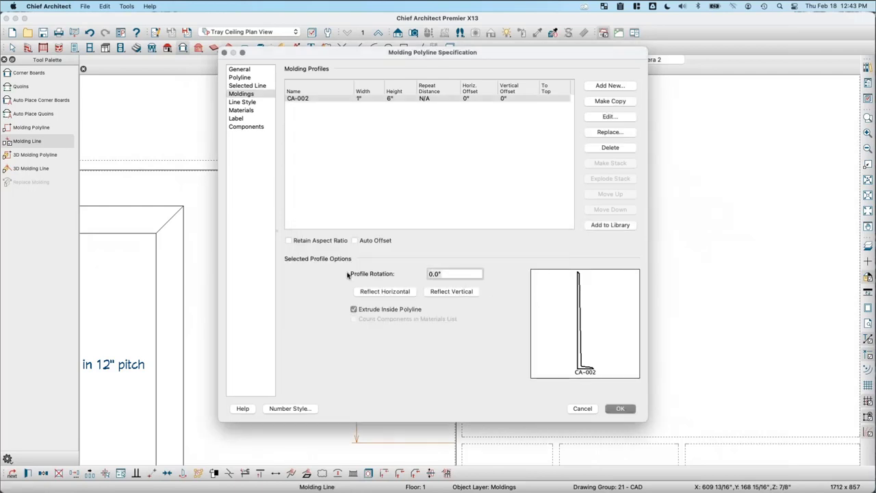
pyautogui.write('90')
pyautogui.press('Tab')
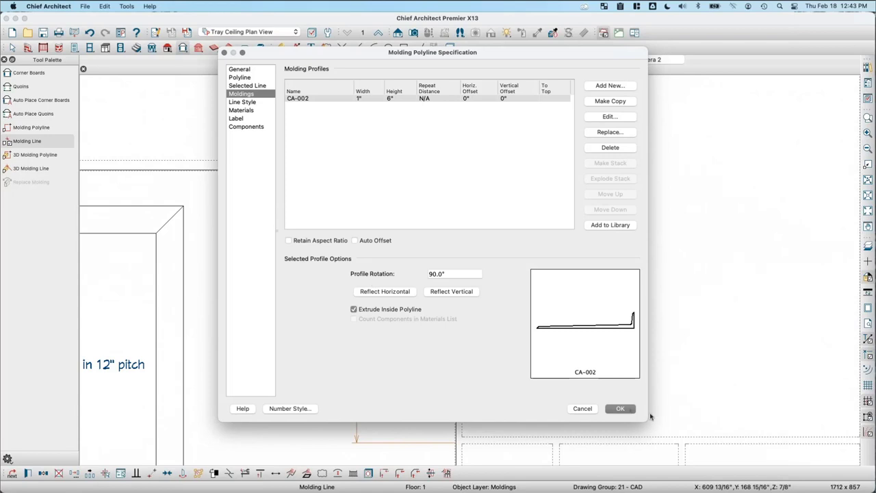
pyautogui.click(620, 408)
# Move the molding line up against the wall above the dashed square.
pyautogui.scroll(1, 344, 183)
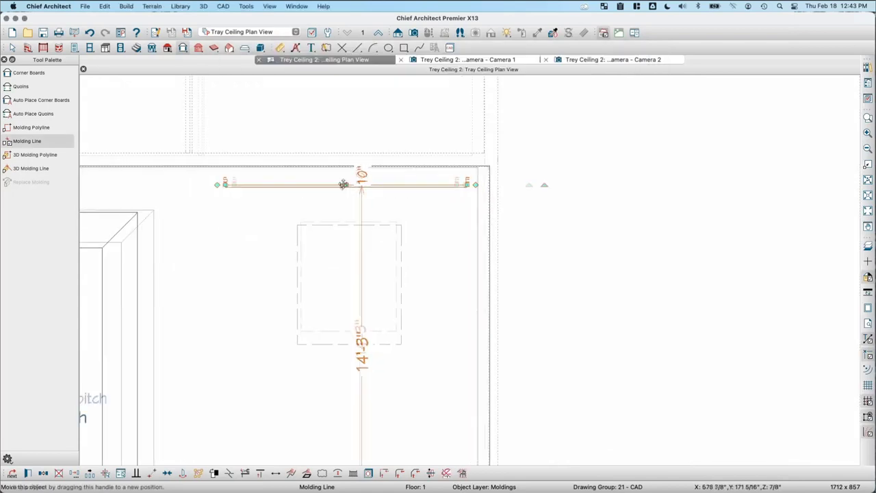
pyautogui.scroll(1, 343, 183)
pyautogui.moveTo(345, 184); pyautogui.dragTo(346, 163)
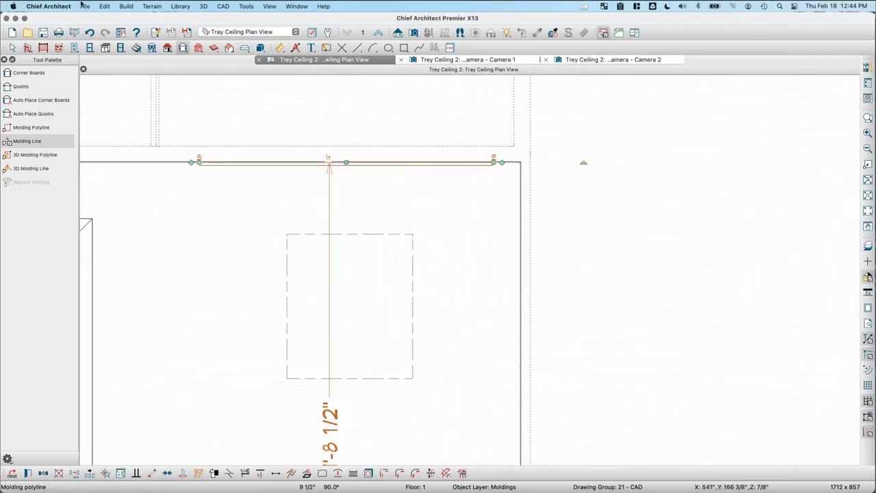
# Create a full camera view toward the wall with the molding line and examine where the wall meets the ceiling.
pyautogui.click(398, 32)
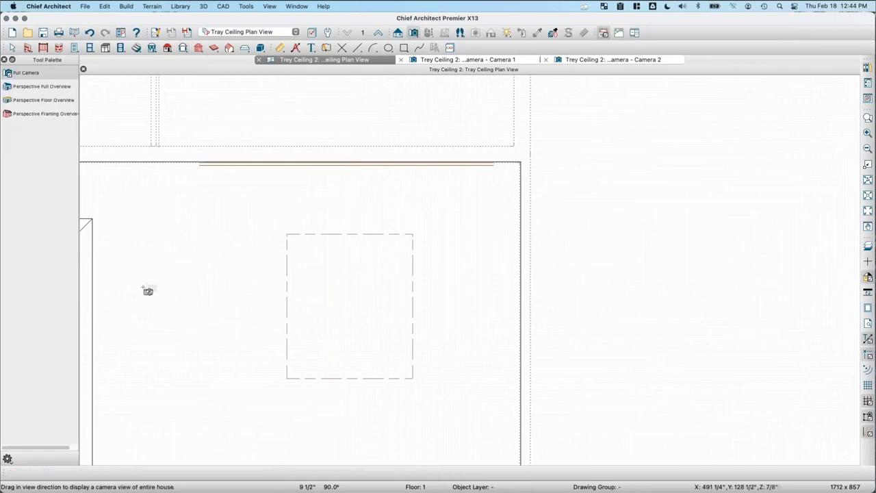
pyautogui.moveTo(150, 282); pyautogui.dragTo(214, 245)
pyautogui.moveTo(448, 222); pyautogui.dragTo(456, 122)
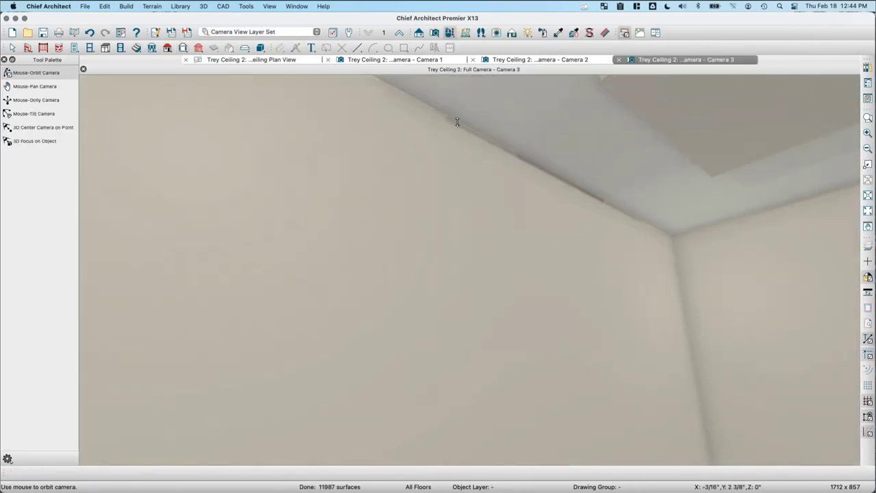
pyautogui.click(457, 121)
pyautogui.press('Tab')
pyautogui.press('Tab')
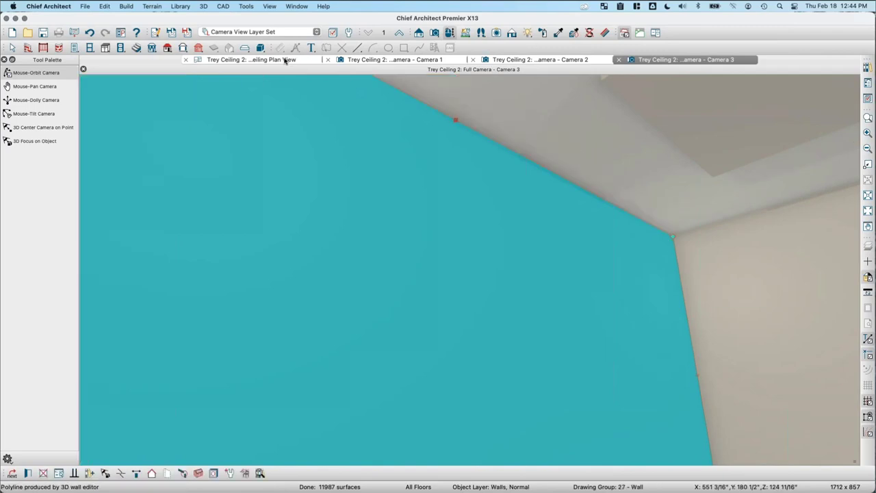
# Return to the plan view and set the CA-002 profile's width to 8" and height to 15".
pyautogui.hotkey('ctrl', 'Tab')
pyautogui.click(335, 168)
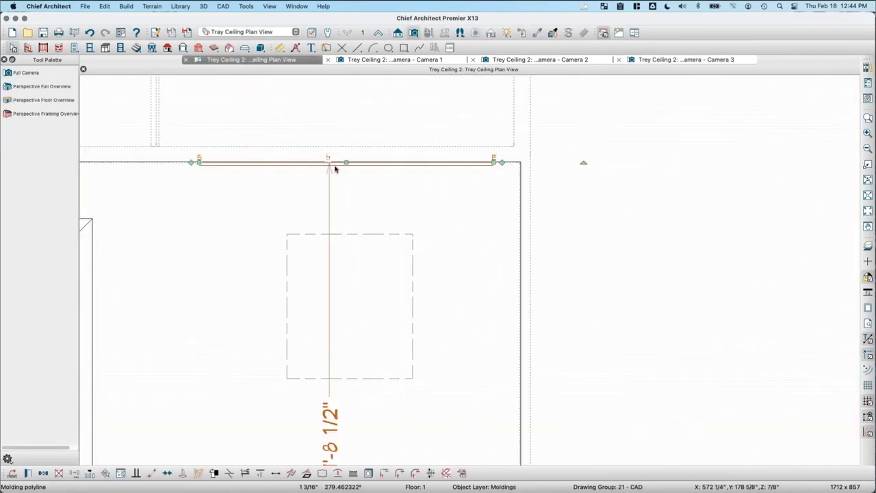
pyautogui.doubleClick(329, 167)
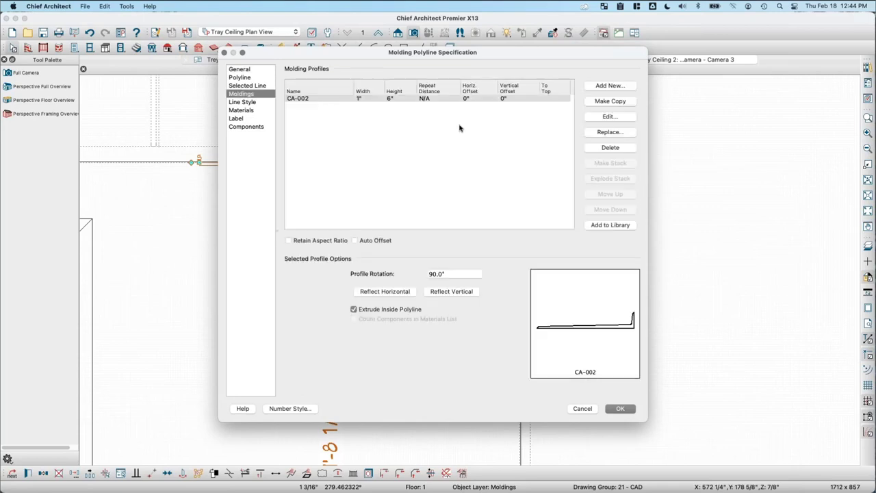
pyautogui.click(364, 100)
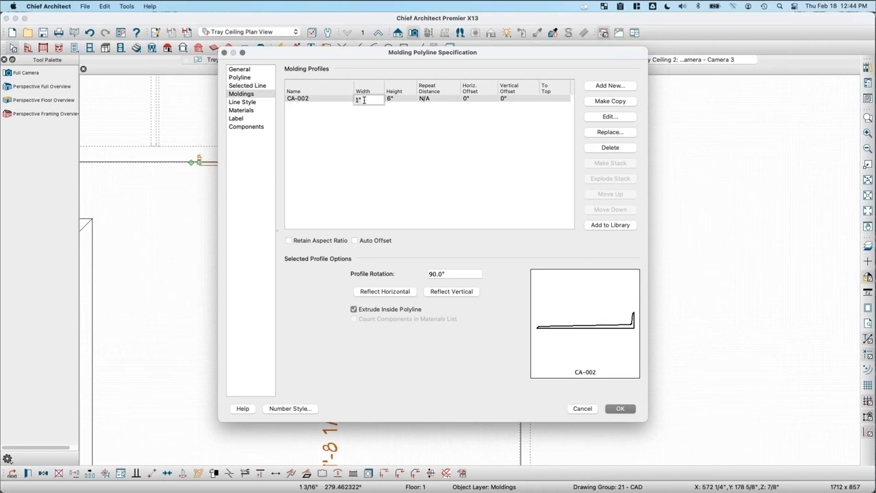
pyautogui.write('8')
pyautogui.press('Return')
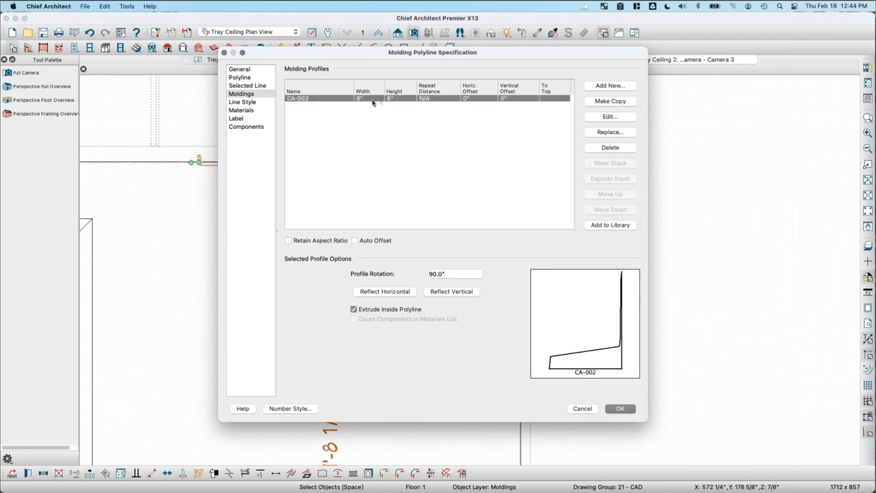
pyautogui.click(409, 100)
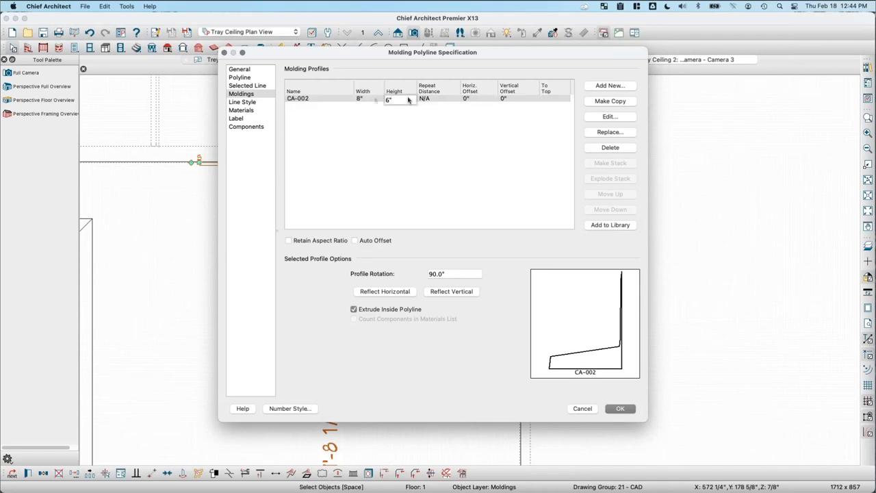
pyautogui.write('15')
pyautogui.press('Return')
pyautogui.click(620, 410)
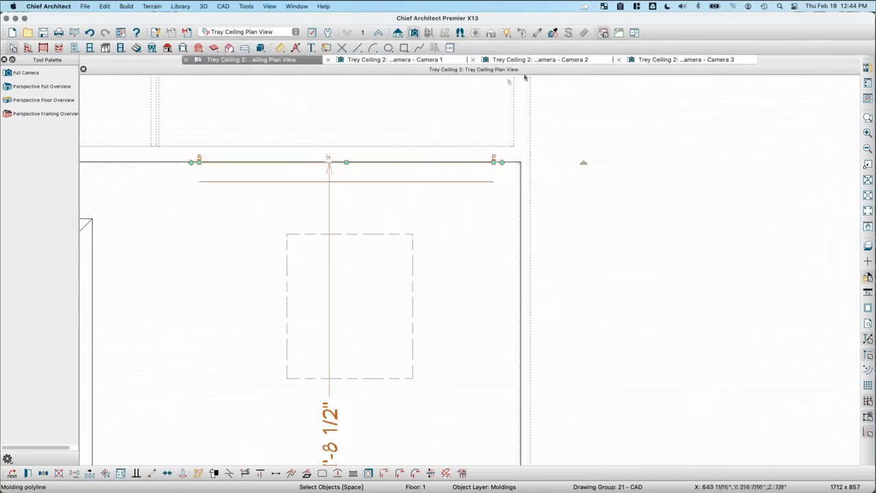
# Check the camera view, then set the molding line's height to 106" from the plan view.
pyautogui.click(660, 61)
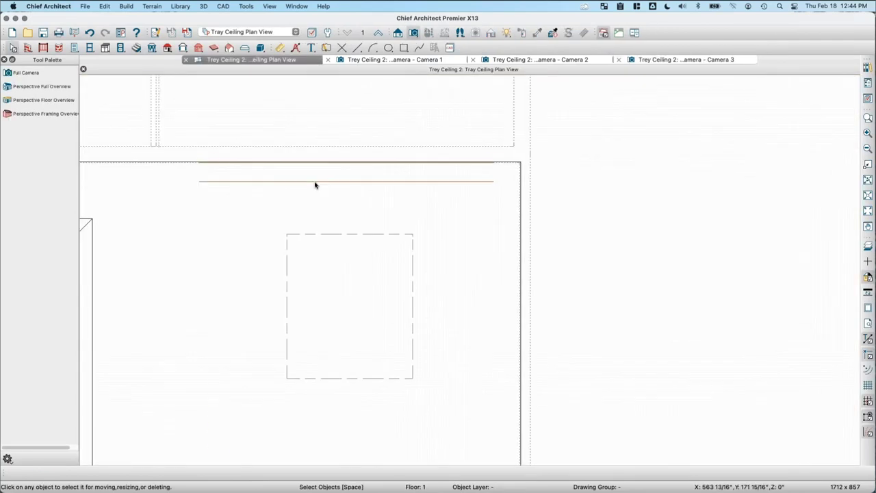
pyautogui.doubleClick(315, 184)
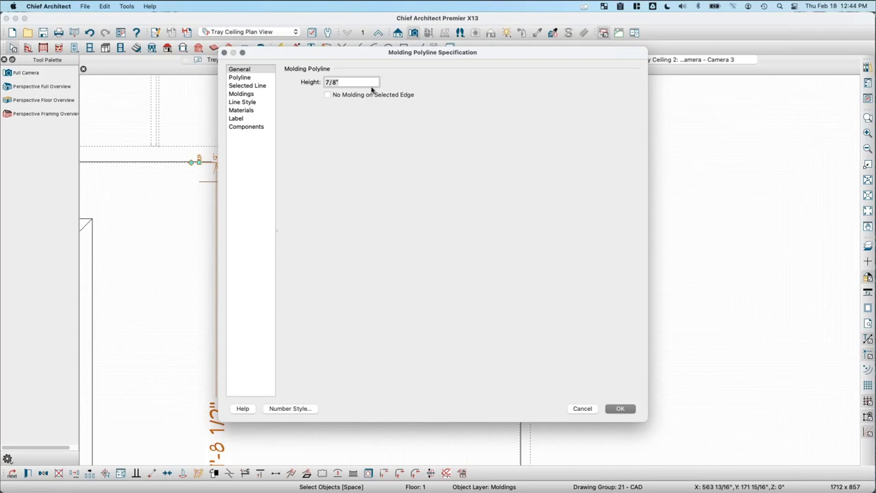
pyautogui.write('106')
pyautogui.press('Tab')
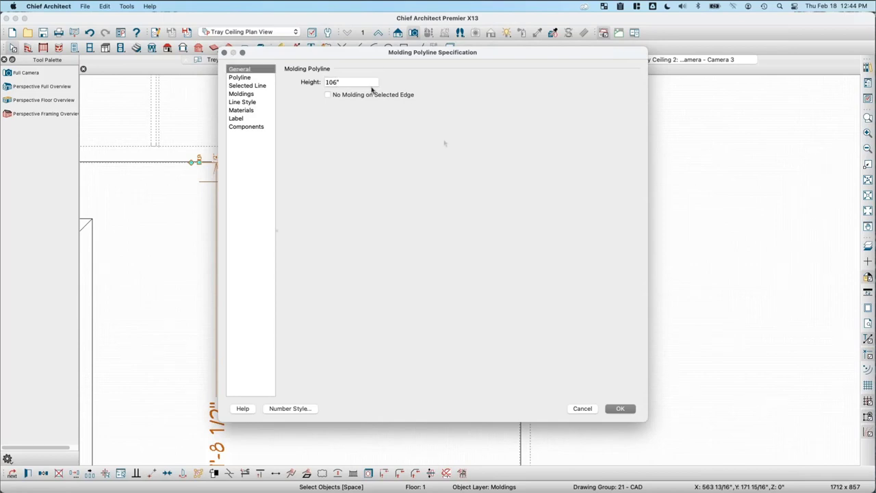
pyautogui.click(620, 408)
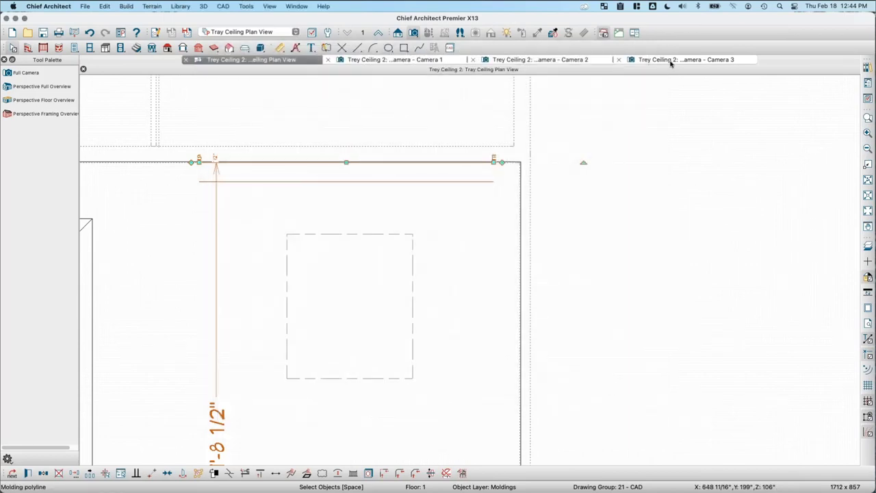
# Set the molding's height to 100" in the full camera view and inspect and reselect it along the wall.
pyautogui.click(671, 62)
pyautogui.moveTo(607, 121); pyautogui.dragTo(541, 138)
pyautogui.doubleClick(541, 138)
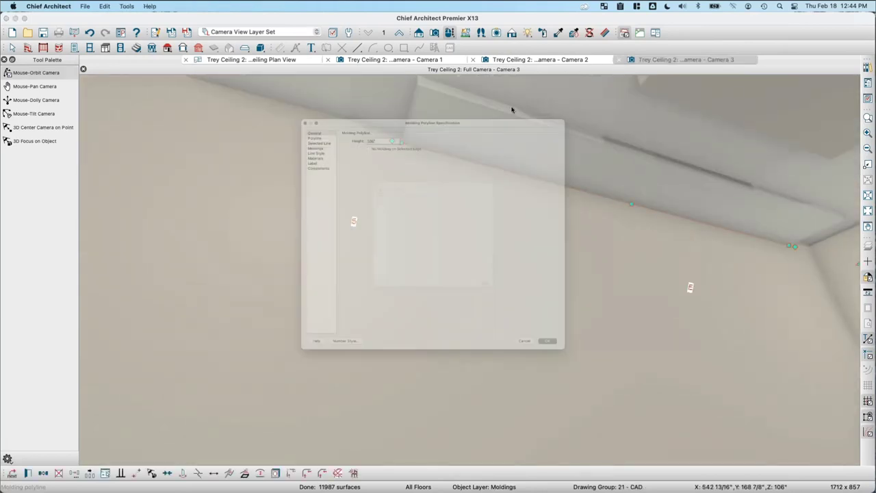
pyautogui.press('BackSpace')
pyautogui.press('BackSpace')
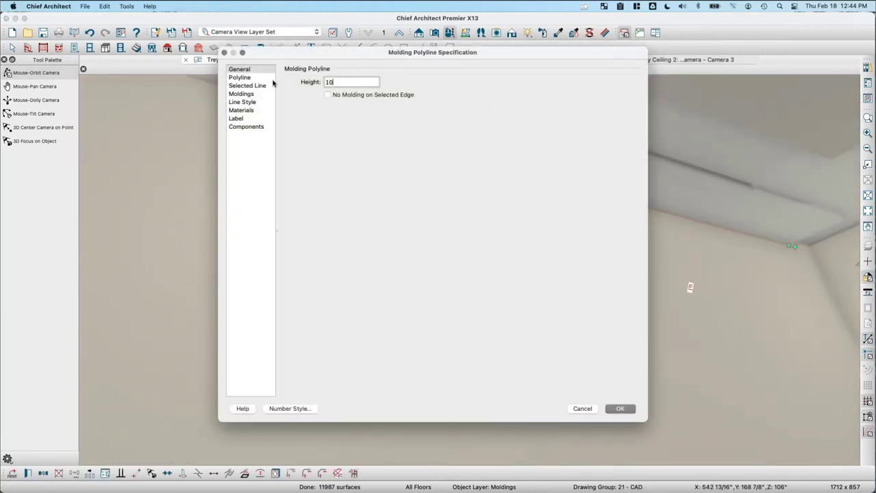
pyautogui.click(620, 408)
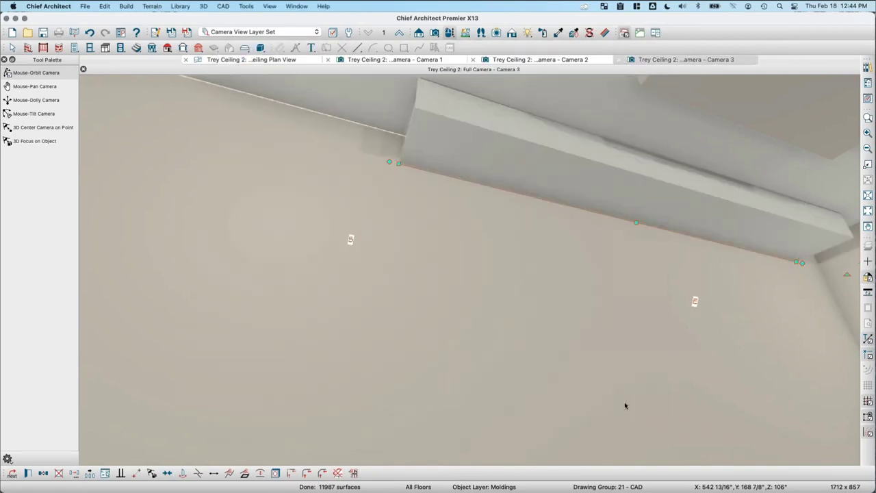
pyautogui.press('Escape')
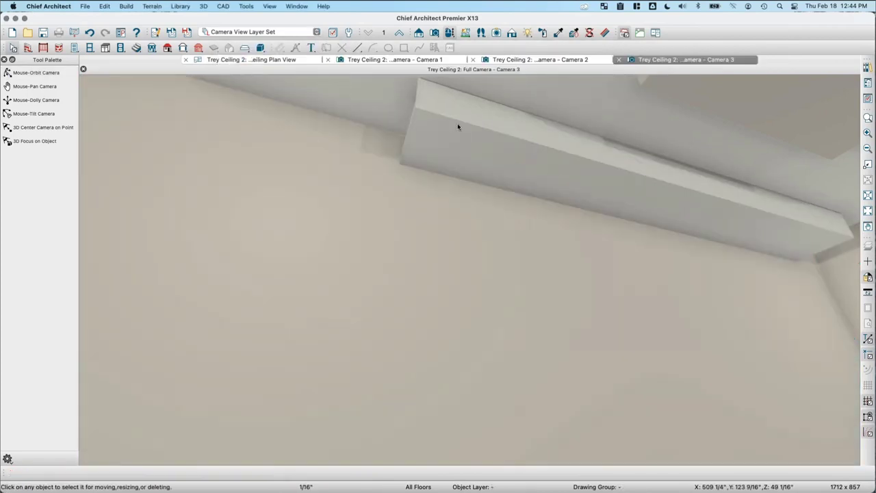
pyautogui.click(458, 127)
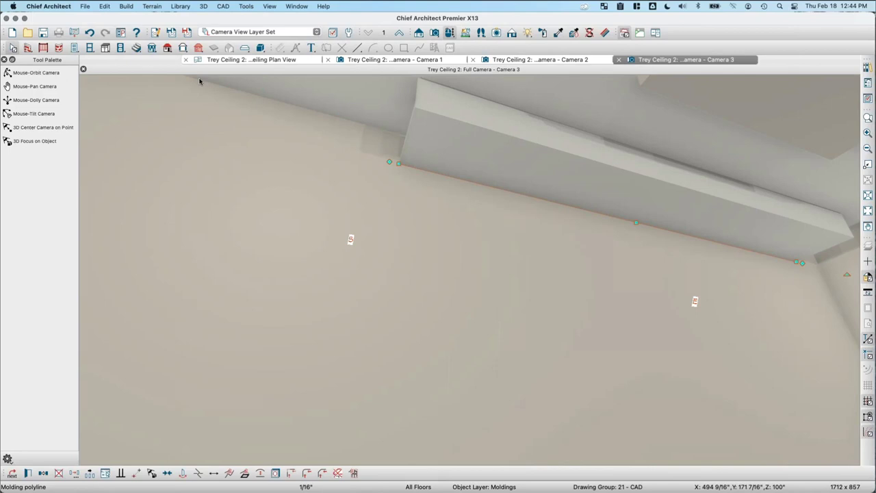
# Draw a rope light about 10'-1" long beside the wall molding line in the plan view, displaying the Electrical layer.
pyautogui.click(232, 60)
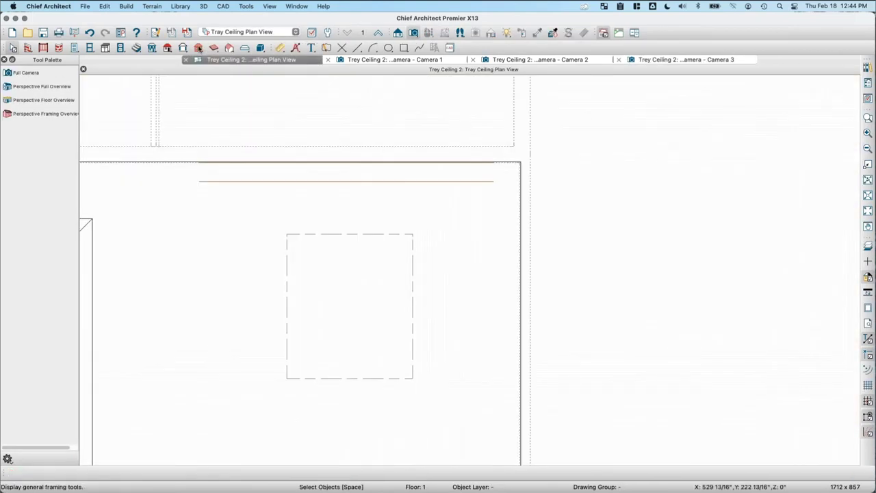
pyautogui.click(120, 47)
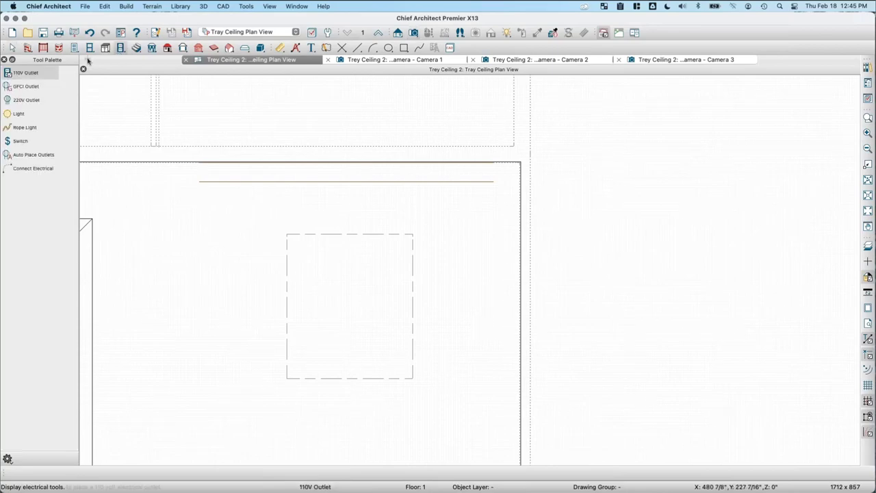
pyautogui.click(31, 127)
pyautogui.moveTo(438, 174); pyautogui.dragTo(199, 170)
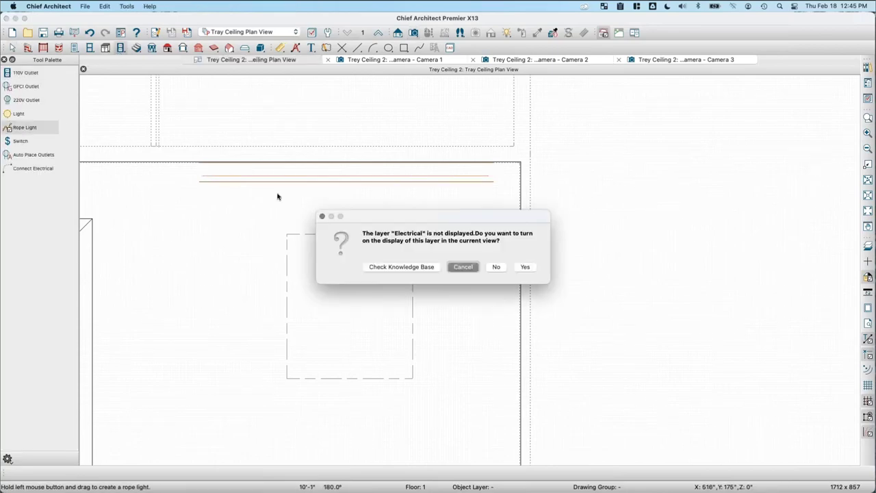
pyautogui.click(525, 267)
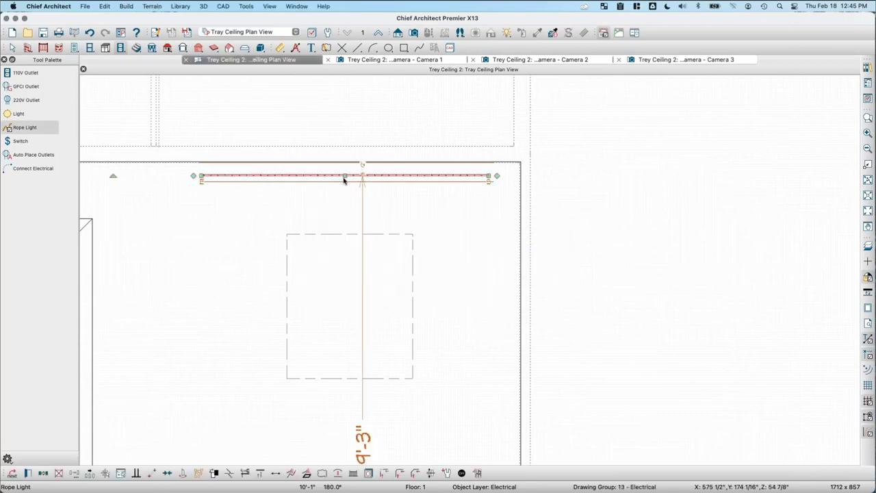
# Review the rope light's elevation settings and examine the light in the Camera 3 view.
pyautogui.doubleClick(346, 178)
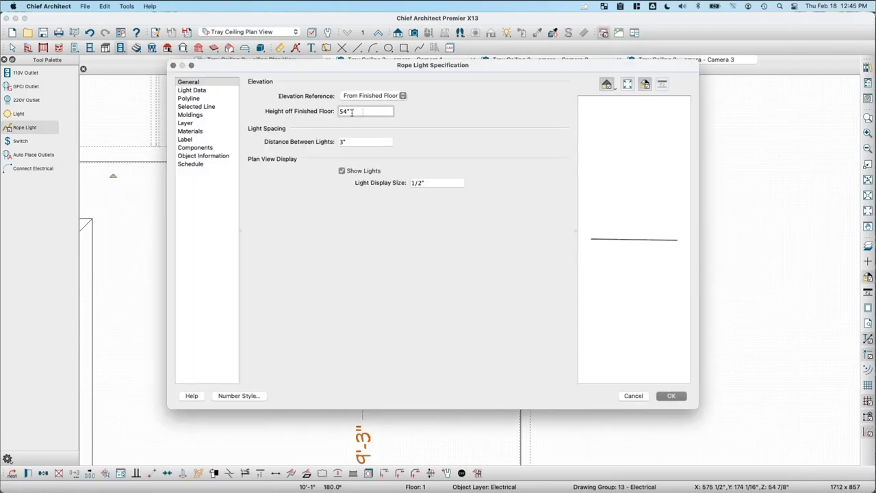
pyautogui.click(671, 396)
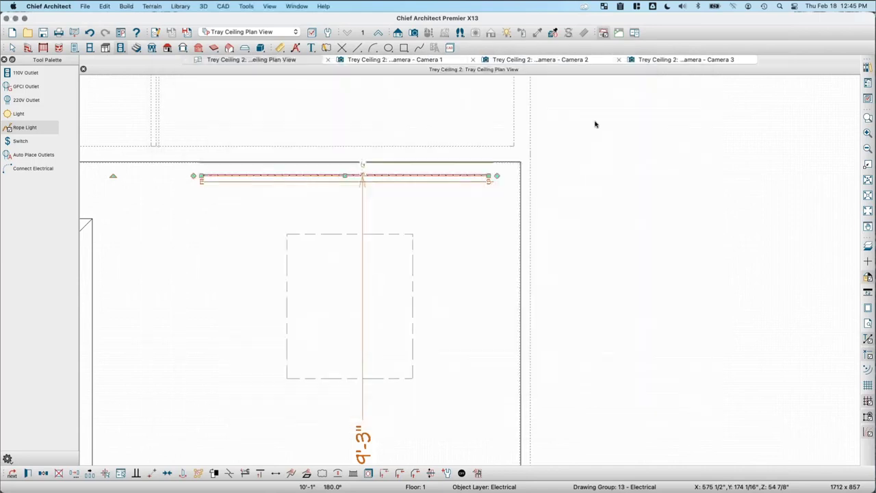
pyautogui.click(660, 62)
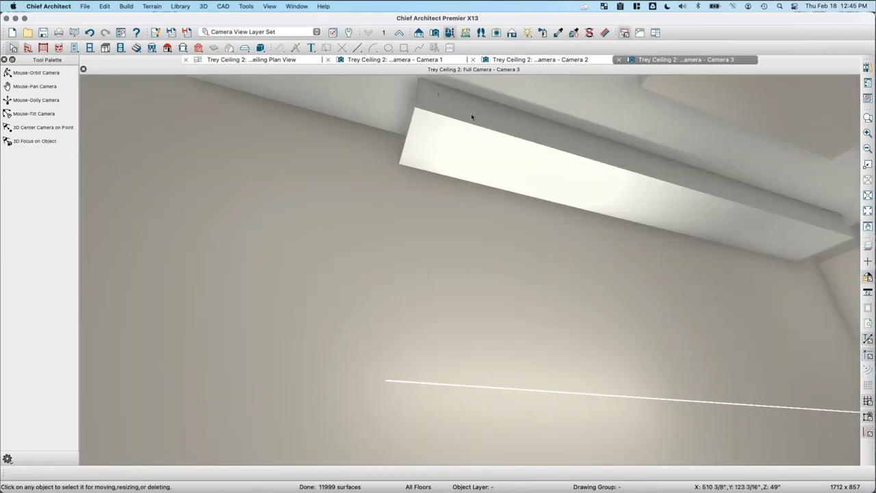
# Set the rope light's height off the finished floor to 101" from the plan view.
pyautogui.click(250, 62)
pyautogui.press('space')
pyautogui.doubleClick(299, 178)
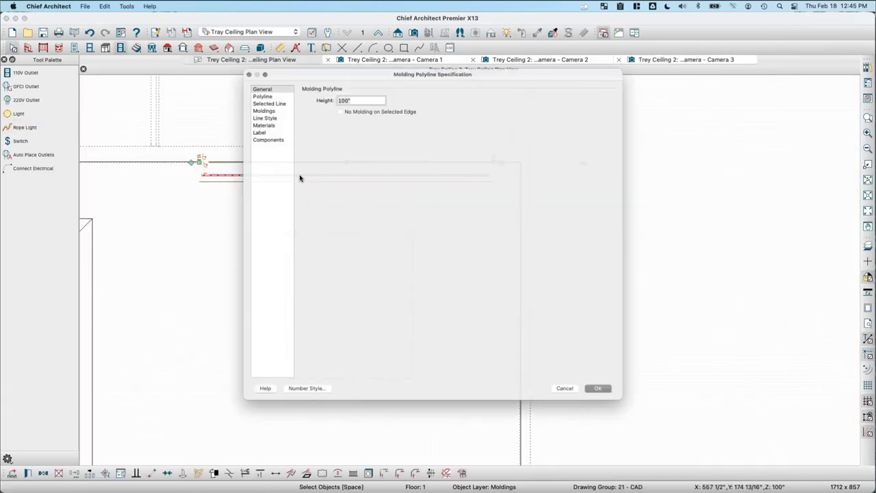
pyautogui.press('Escape')
pyautogui.press('Tab')
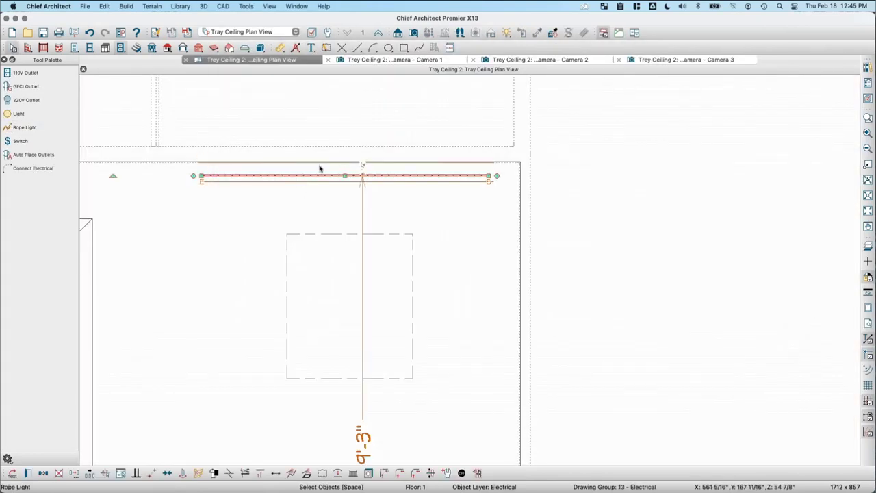
pyautogui.press('super+e')
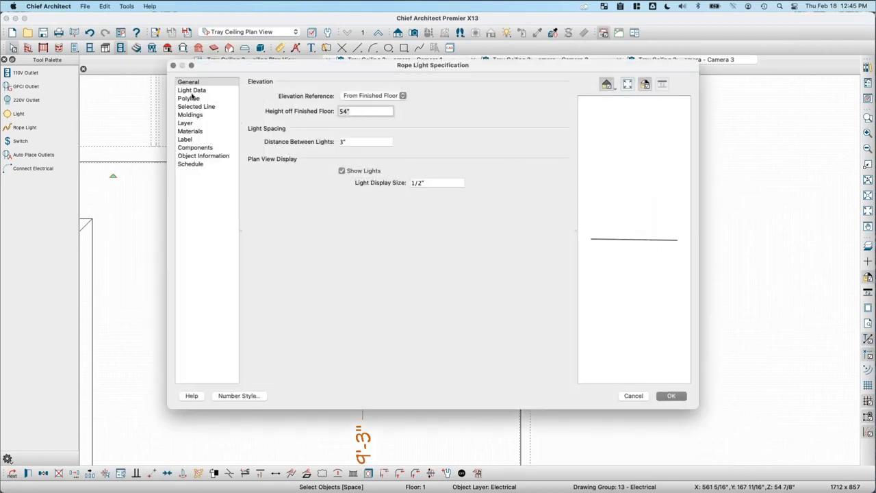
pyautogui.write('101')
pyautogui.press('Tab')
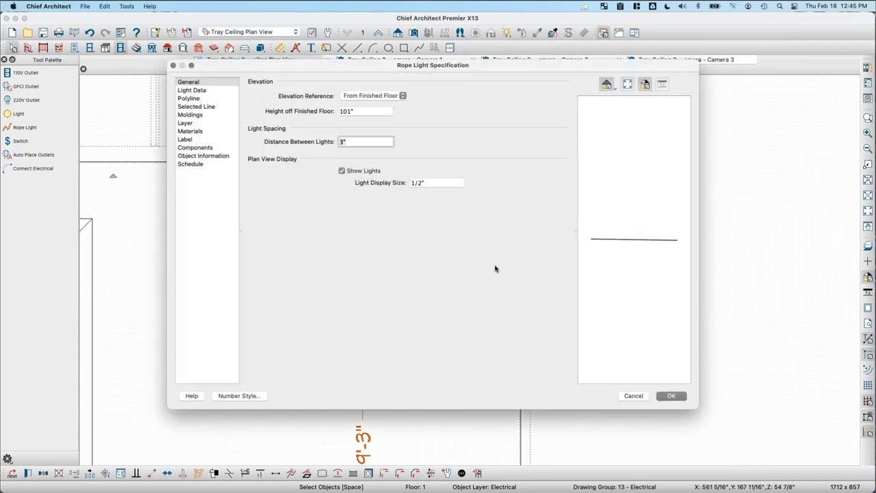
pyautogui.click(682, 398)
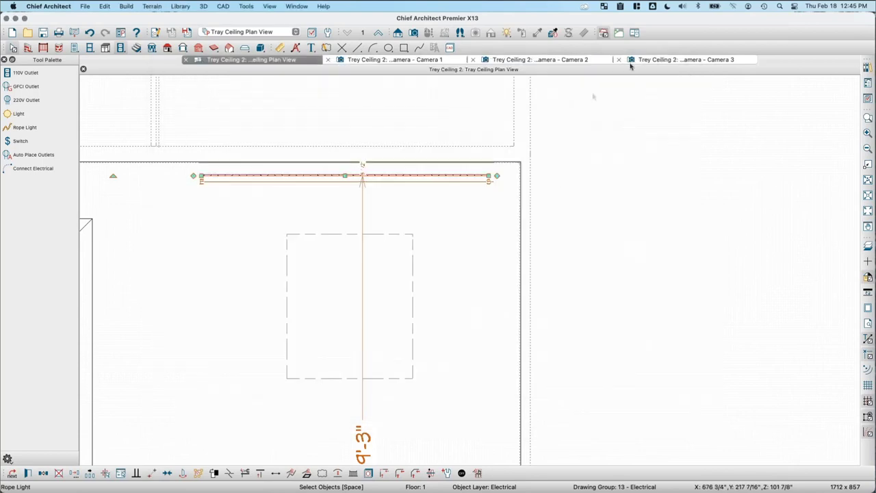
# Inspect the rope light's glow behind the molding from above and along the wall in the Camera 3 view.
pyautogui.click(630, 64)
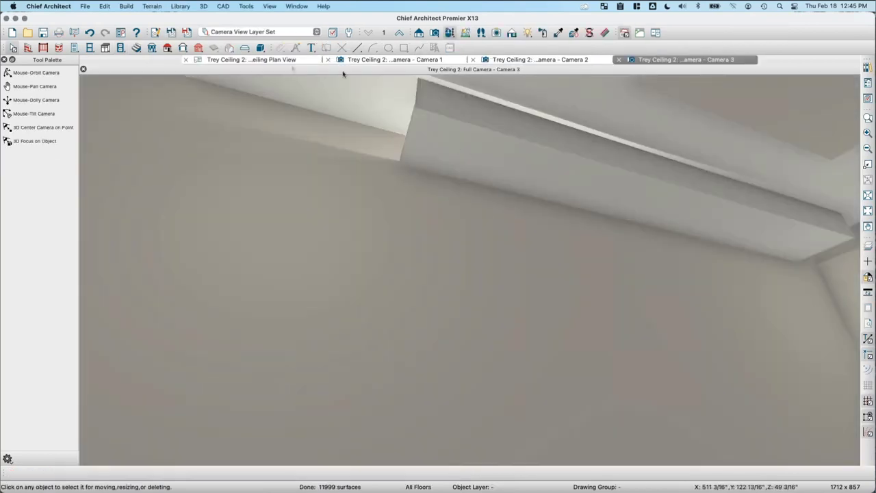
pyautogui.click(35, 72)
pyautogui.moveTo(286, 178); pyautogui.dragTo(378, 223)
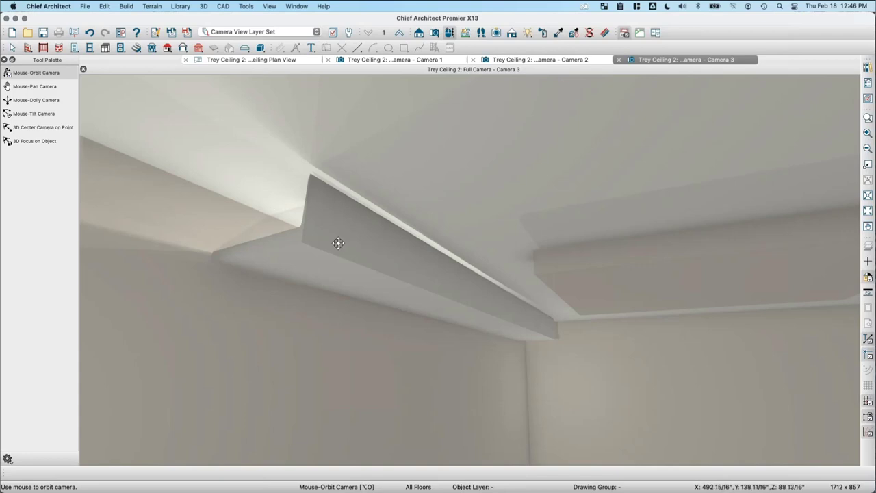
# Delete the wall molding polyline in the plan view, keeping the rope light.
pyautogui.click(250, 61)
pyautogui.click(336, 185)
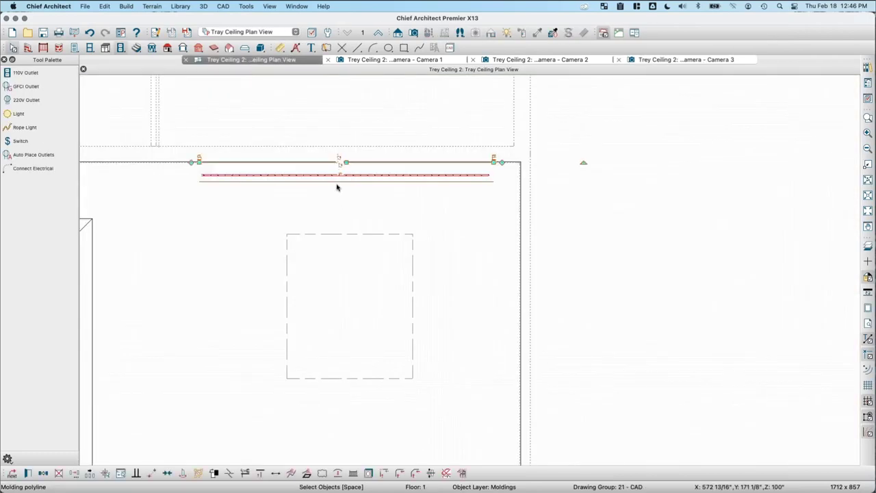
pyautogui.press('Escape')
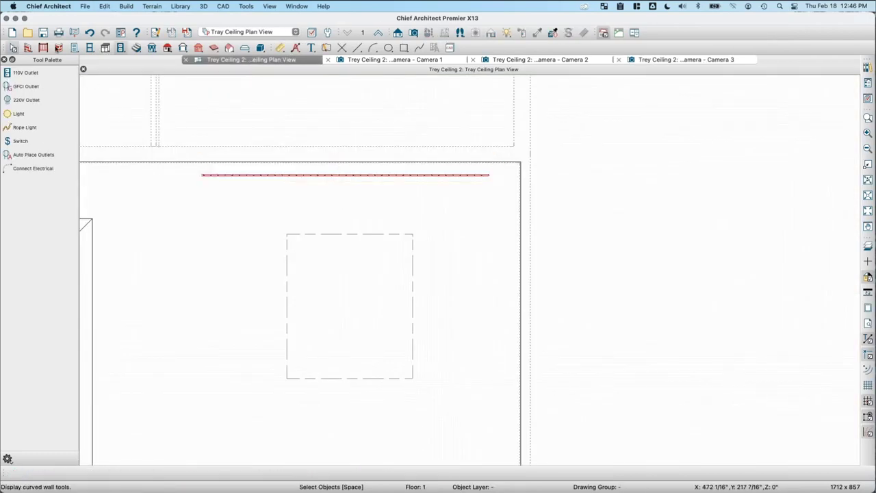
# Place a soffit against the wall over the starting end of the rope light and select it.
pyautogui.click(106, 47)
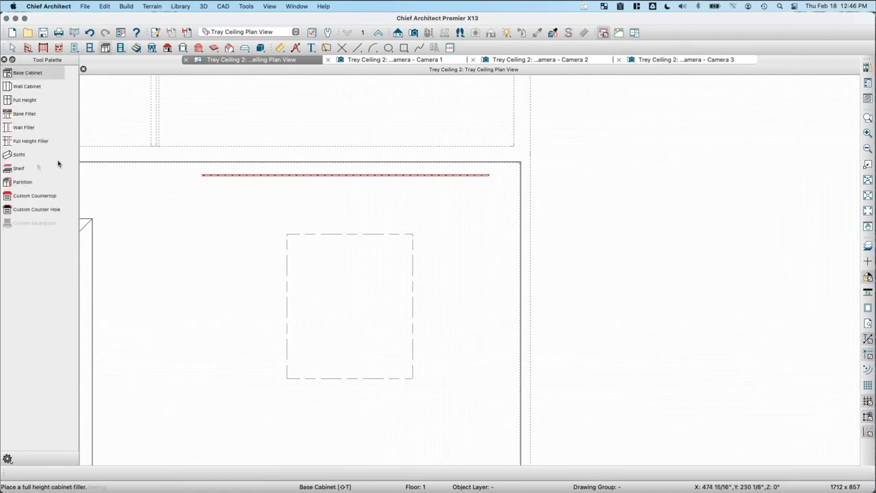
pyautogui.click(34, 155)
pyautogui.click(214, 176)
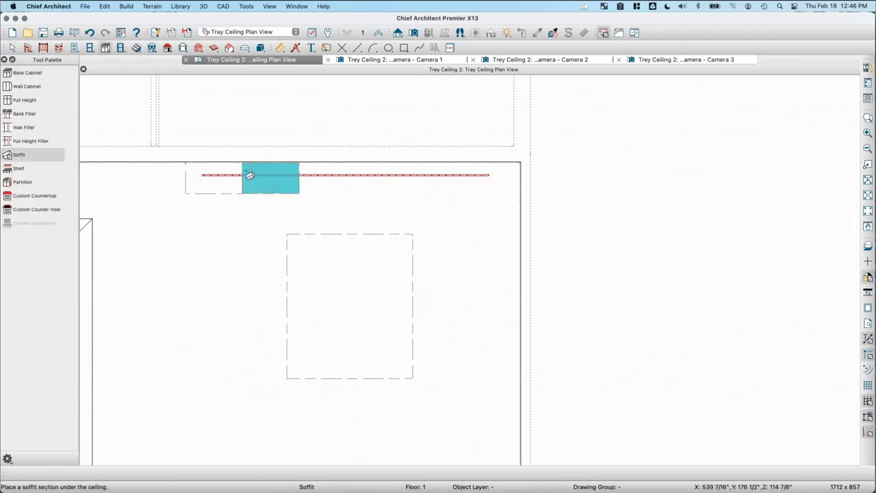
pyautogui.press('space')
pyautogui.click(243, 172)
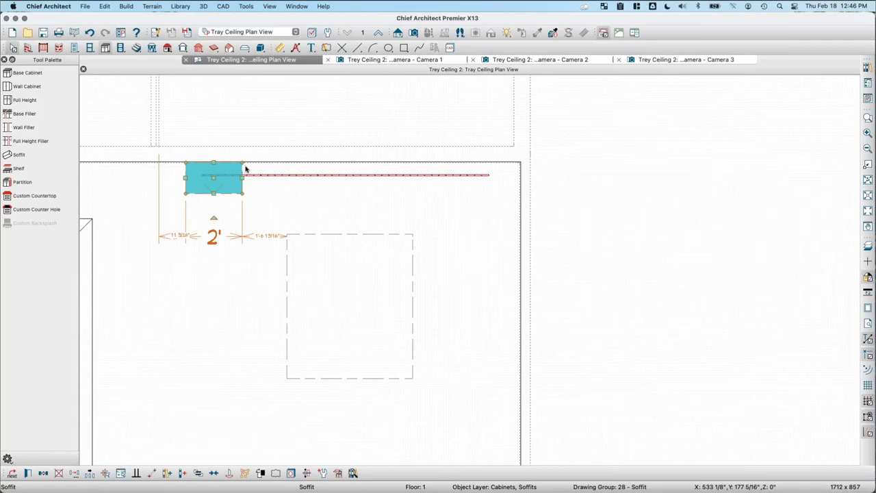
# Set the soffit's floor-to-top distance to 100".
pyautogui.doubleClick(247, 165)
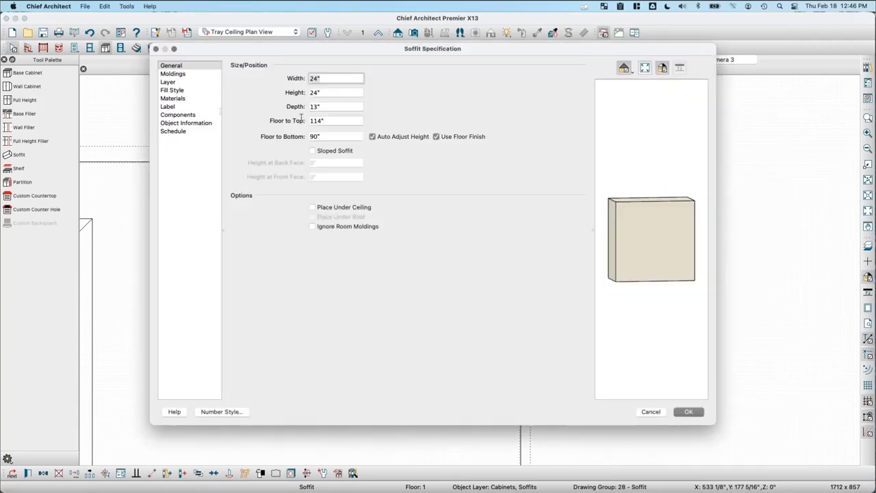
pyautogui.click(302, 120)
pyautogui.press('BackSpace')
pyautogui.press('BackSpace')
pyautogui.press('BackSpace')
pyautogui.press('BackSpace')
pyautogui.write('100')
pyautogui.press('Tab')
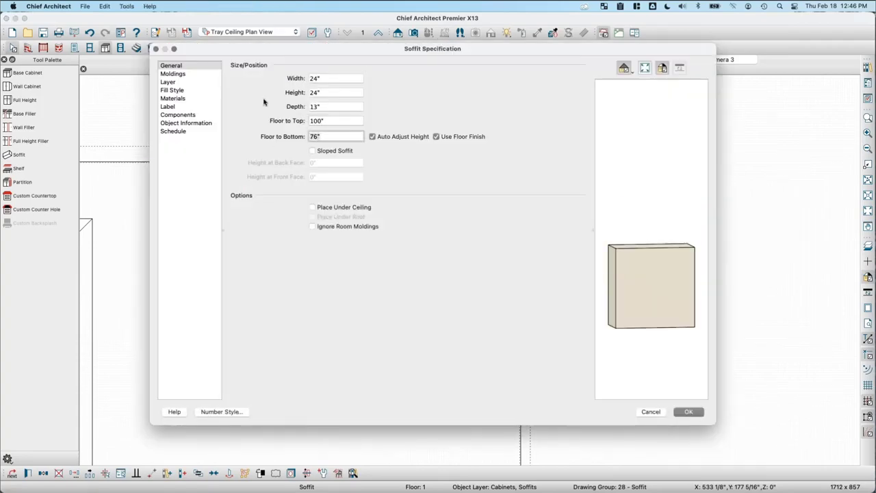
# Set the soffit's height to 6" and restore its floor-to-top distance to 100".
pyautogui.click(329, 92)
pyautogui.press('BackSpace')
pyautogui.press('BackSpace')
pyautogui.press('BackSpace')
pyautogui.write('6')
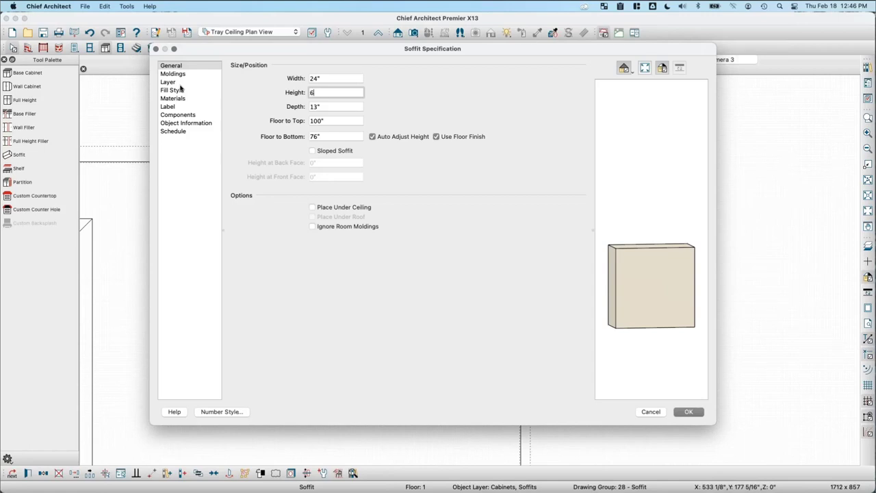
pyautogui.press('Tab')
pyautogui.click(333, 124)
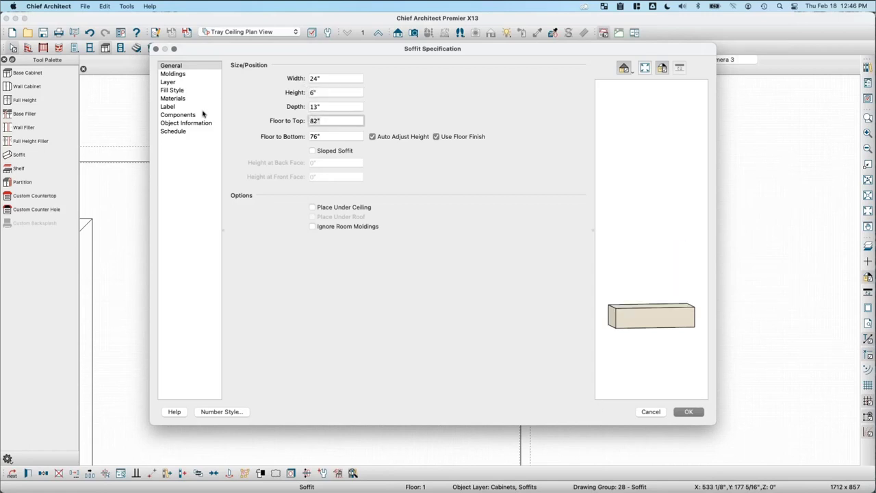
pyautogui.press('BackSpace')
pyautogui.press('BackSpace')
pyautogui.press('BackSpace')
pyautogui.write('100')
pyautogui.press('Tab')
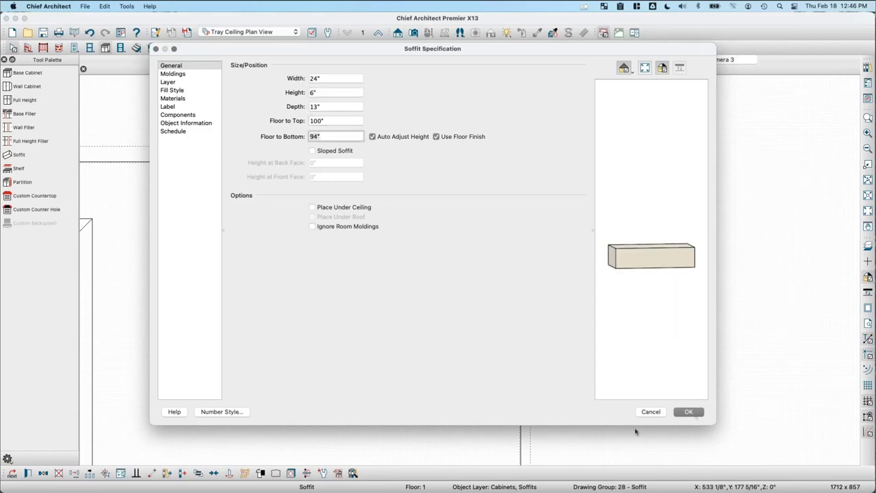
pyautogui.press('Return')
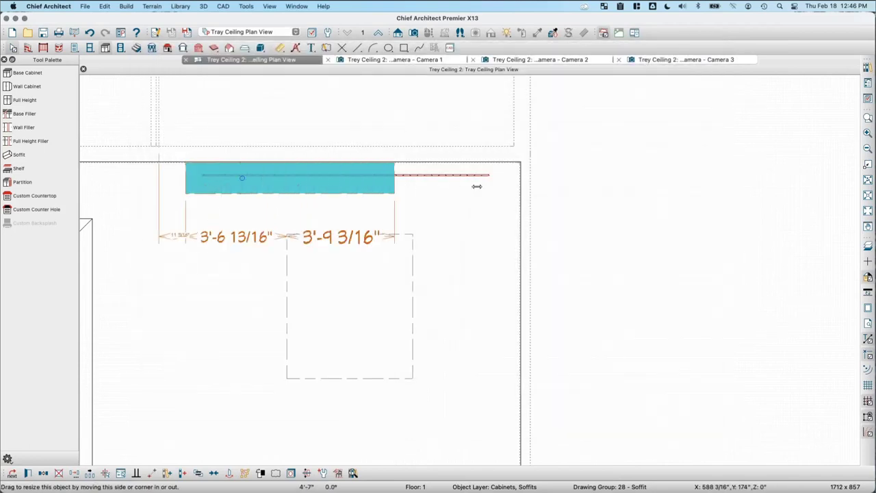
# Stretch the soffit to 11' wide, reduce its depth by 4", and check it in the Camera 3 view.
pyautogui.moveTo(477, 186); pyautogui.dragTo(498, 186)
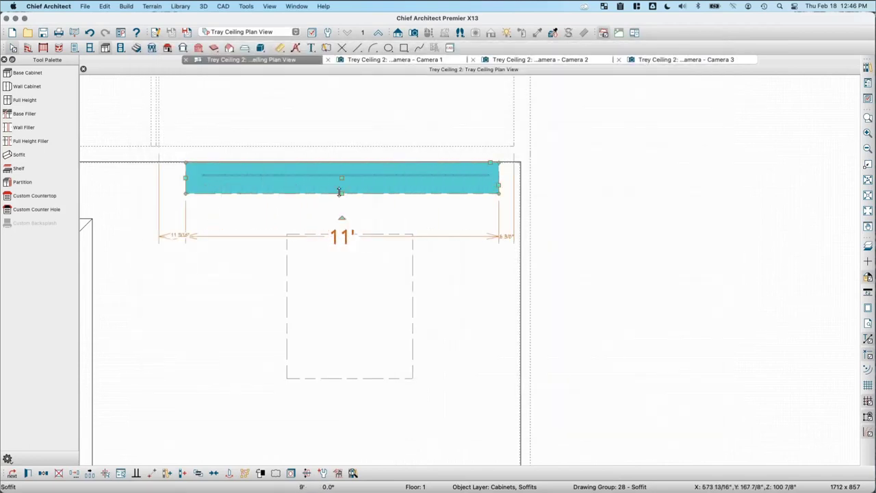
pyautogui.moveTo(342, 193); pyautogui.dragTo(344, 183)
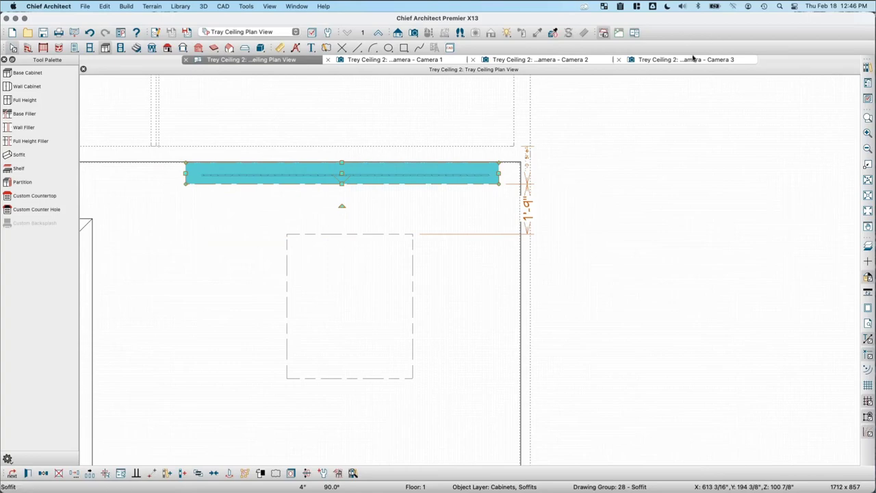
pyautogui.click(690, 60)
pyautogui.moveTo(366, 266)
pyautogui.mouseDown()
pyautogui.moveTo(381, 268)
pyautogui.moveTo(379, 260)
pyautogui.mouseUp()
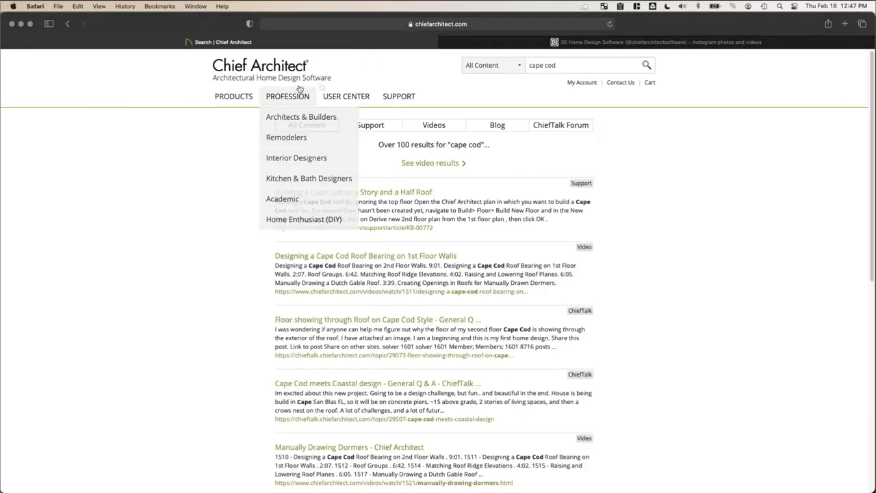
# Switch to Safari and open the Lake Point sample plan's PDF from the Chief Architect Samples Gallery.
pyautogui.moveTo(346, 95)
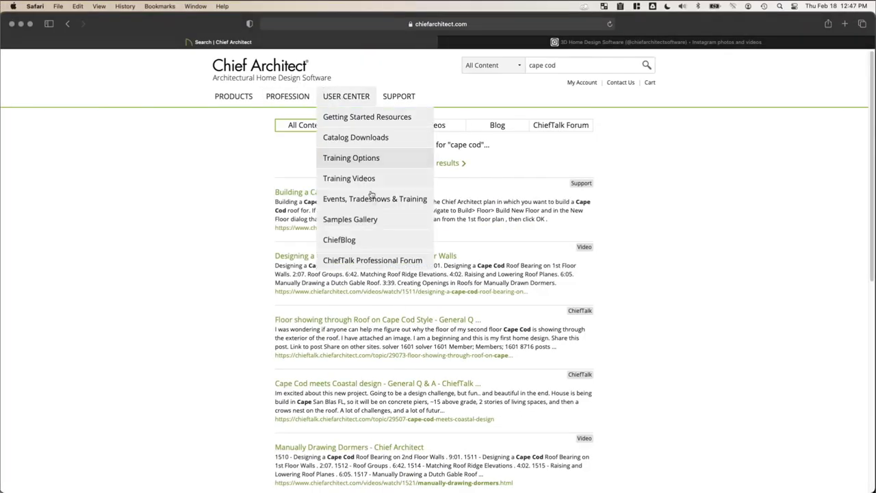
pyautogui.click(365, 224)
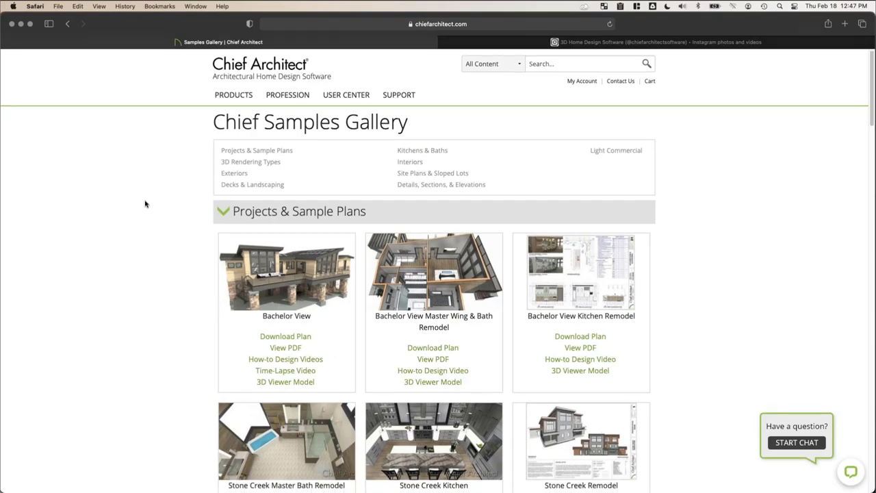
pyautogui.scroll(-5, 145, 203)
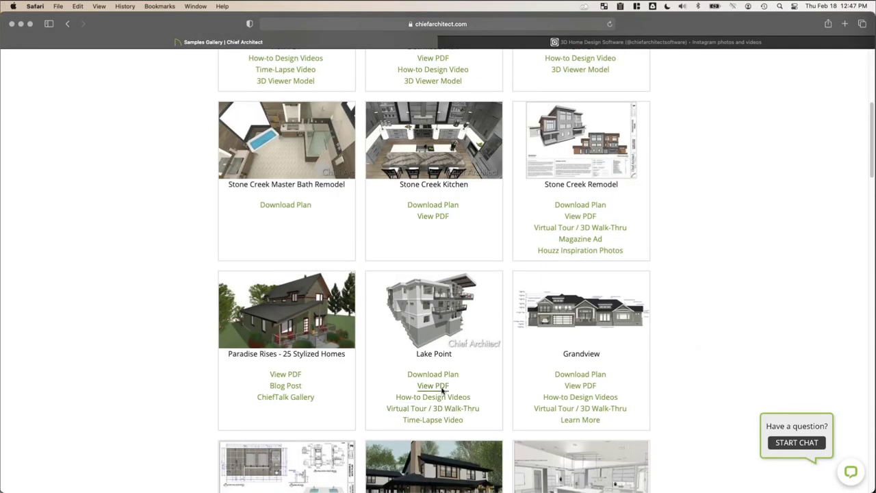
pyautogui.click(440, 388)
# Find the crown molding detail M1 in the Lake Point PDF and examine its LED strip light placement.
pyautogui.scroll(-15, 431, 337)
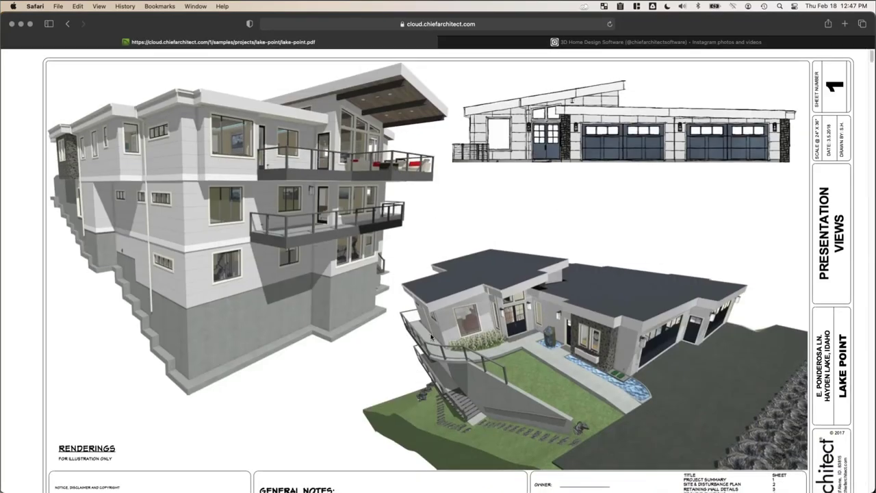
pyautogui.scroll(-20, 431, 336)
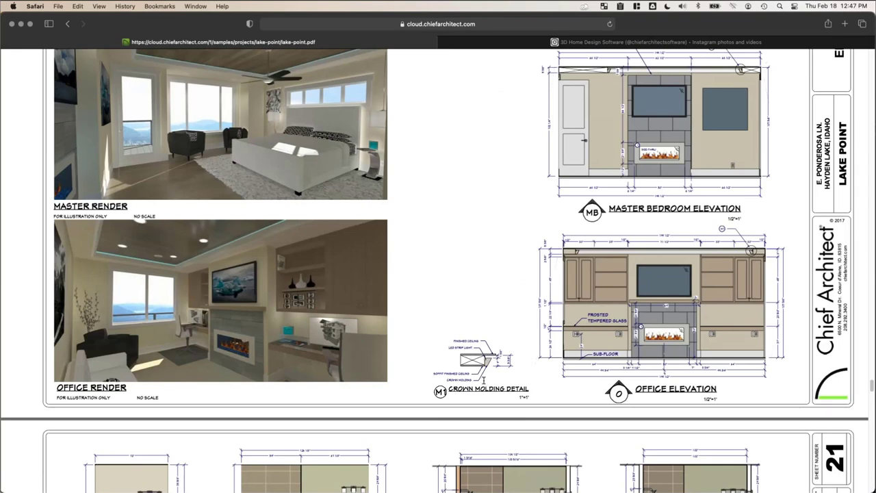
pyautogui.keyDown('ctrl'); pyautogui.scroll(5, 481, 378); pyautogui.keyUp('ctrl')
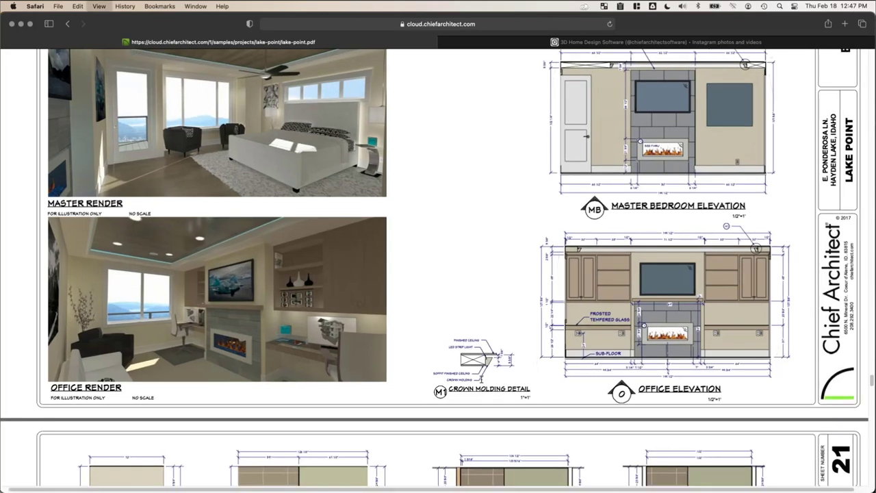
pyautogui.keyDown('ctrl'); pyautogui.scroll(3, 481, 378); pyautogui.keyUp('ctrl')
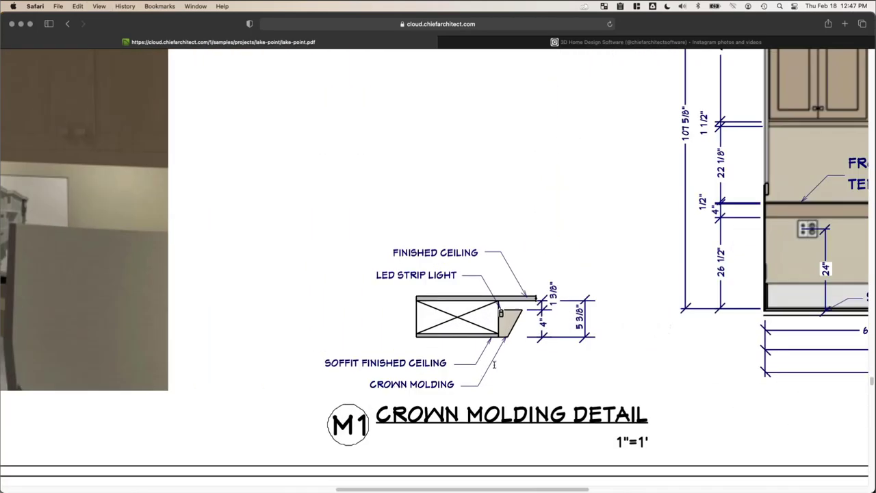
# Compare the crown molding detail with the Office Render in the Lake Point PDF, and return to the Samples Gallery page.
pyautogui.keyDown('ctrl'); pyautogui.scroll(-2, 493, 365); pyautogui.keyUp('ctrl')
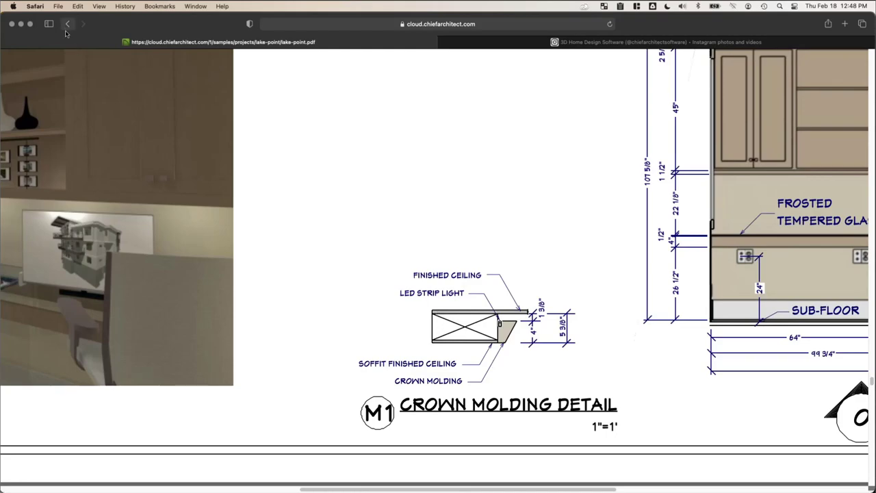
pyautogui.keyDown('ctrl'); pyautogui.scroll(-5, 350, 298); pyautogui.keyUp('ctrl')
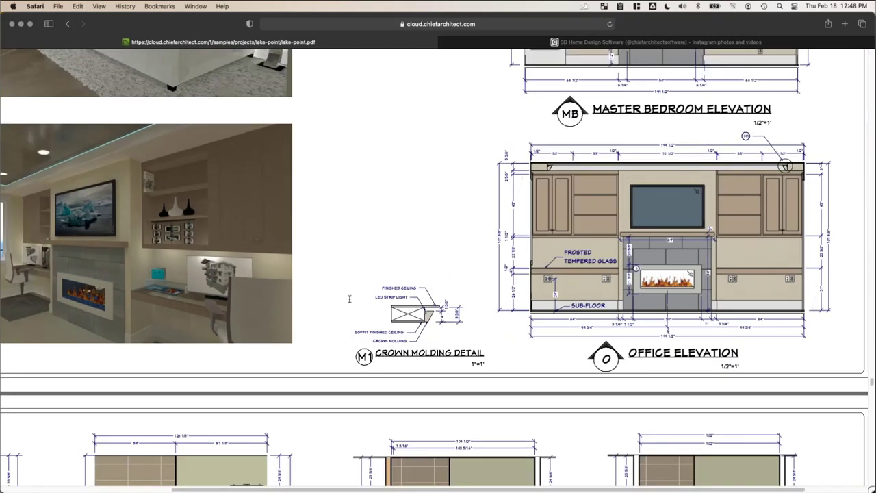
pyautogui.hscroll(-5, 142, 196)
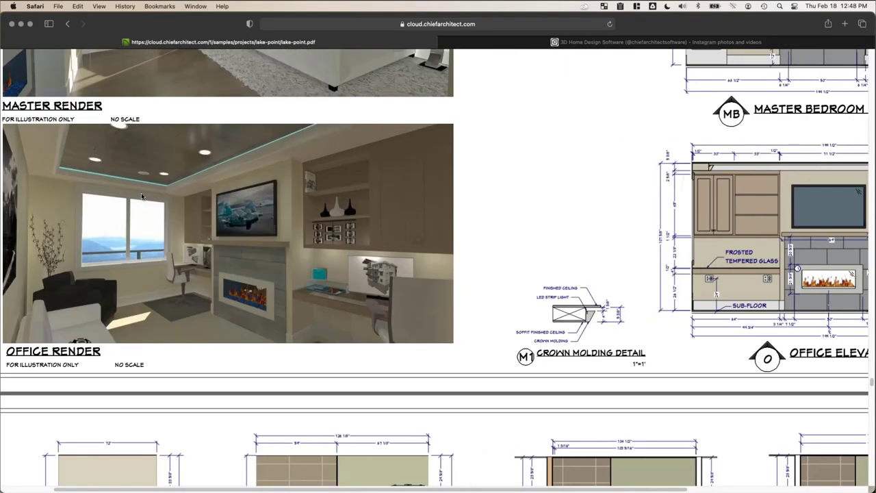
pyautogui.hscroll(-3, 142, 196)
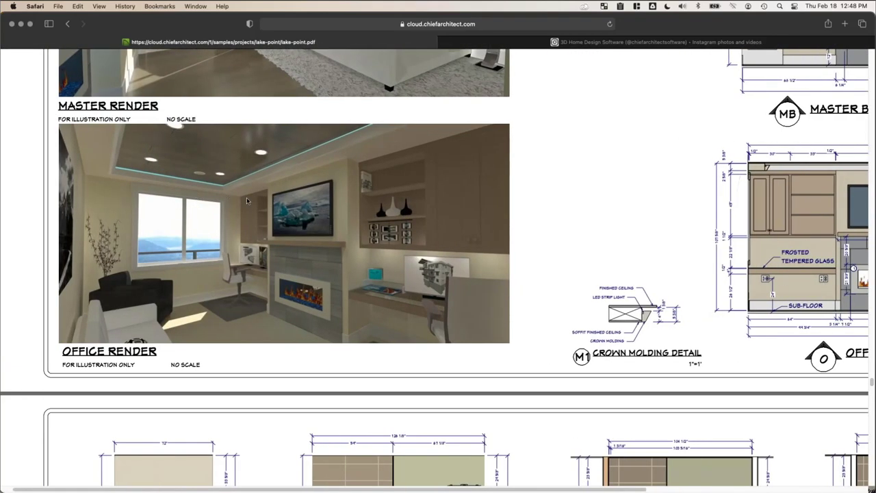
pyautogui.press('super+minus')
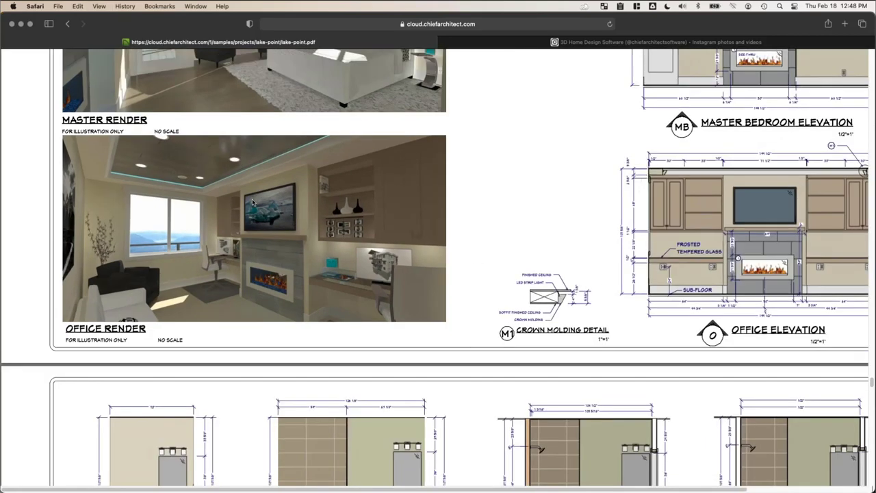
pyautogui.click(67, 24)
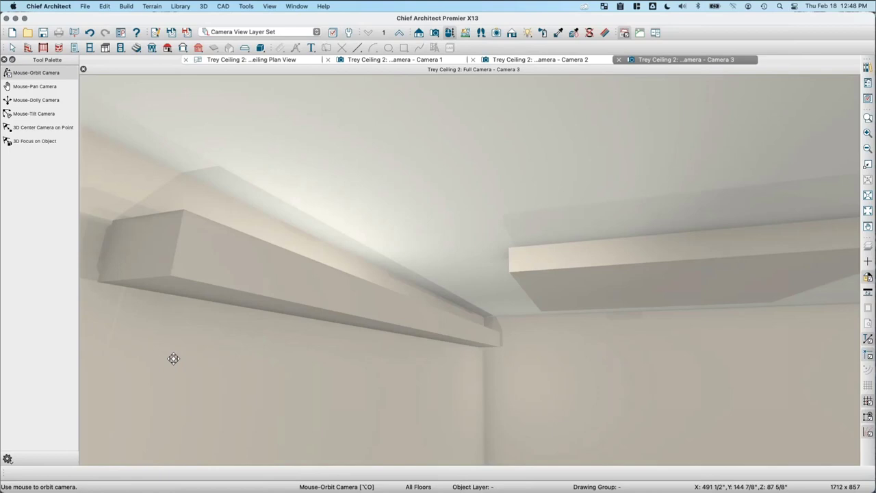
# Switch to Chief Architect's Tray Ceiling Plan View and place a recessed light on the right slope of the 8" in 12" pitch tray ceiling.
pyautogui.click(286, 61)
pyautogui.moveTo(182, 253); pyautogui.dragTo(397, 227, button='middle')
pyautogui.hscroll(-5, 420, 209)
pyautogui.scroll(-3, 421, 209)
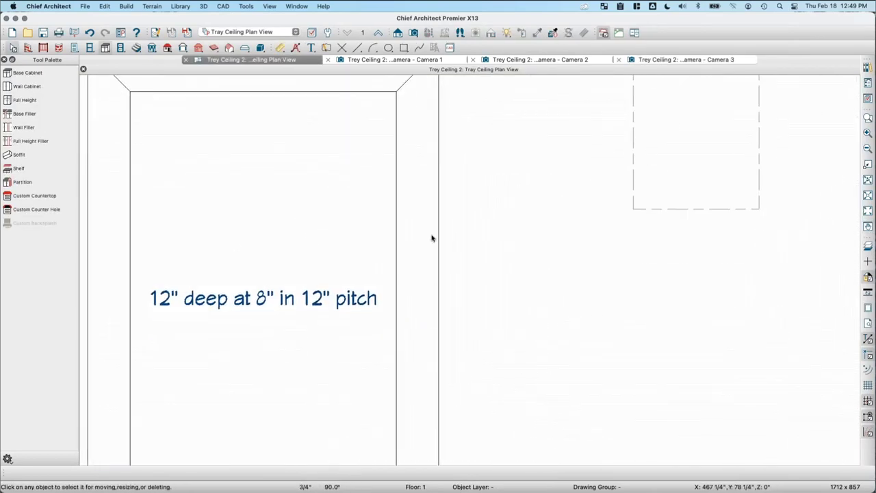
pyautogui.scroll(-2, 425, 211)
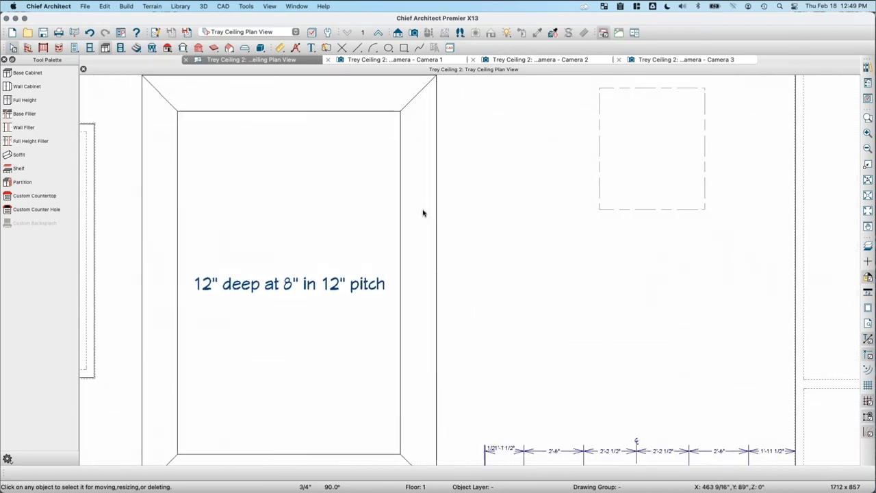
pyautogui.click(120, 48)
pyautogui.click(18, 114)
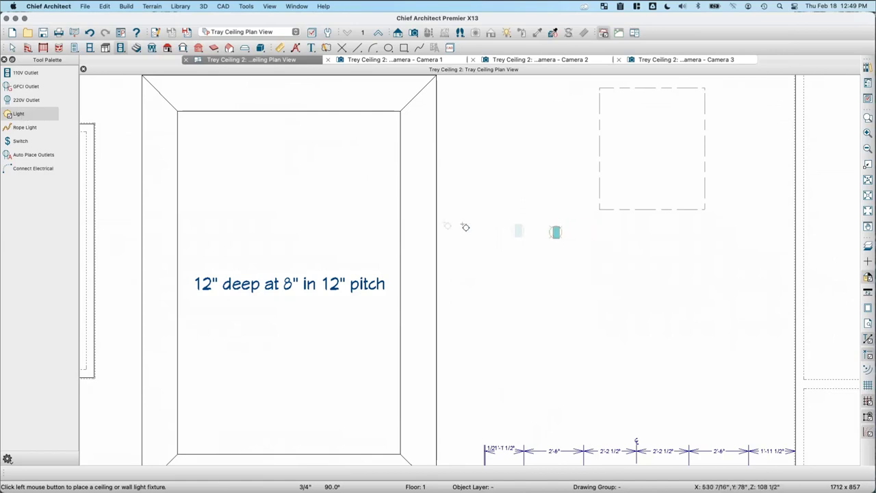
pyautogui.click(413, 223)
pyautogui.press('space')
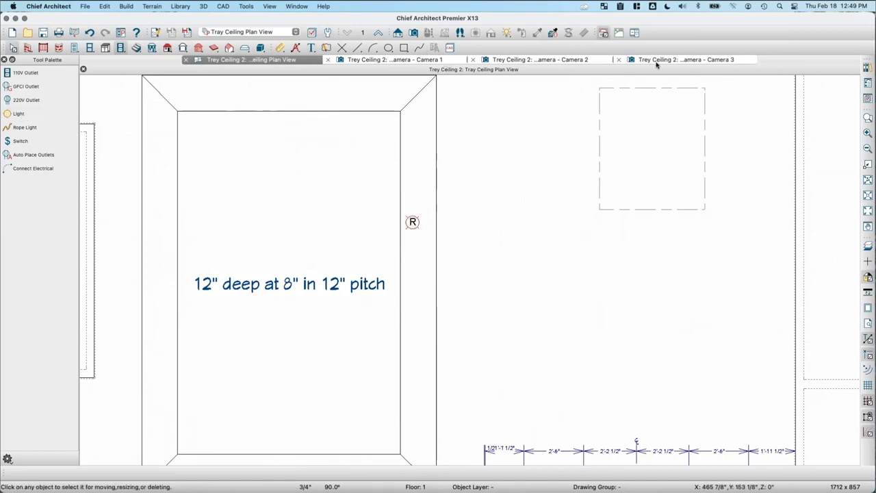
# Close the Camera 3, Camera 2 and Camera 1 views, leaving only the Tray Ceiling Plan View open.
pyautogui.click(625, 62)
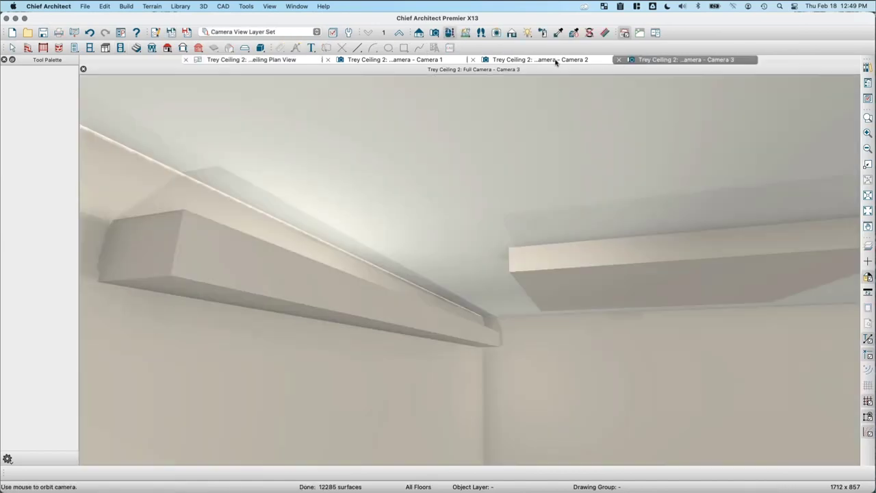
pyautogui.click(475, 61)
pyautogui.click(474, 61)
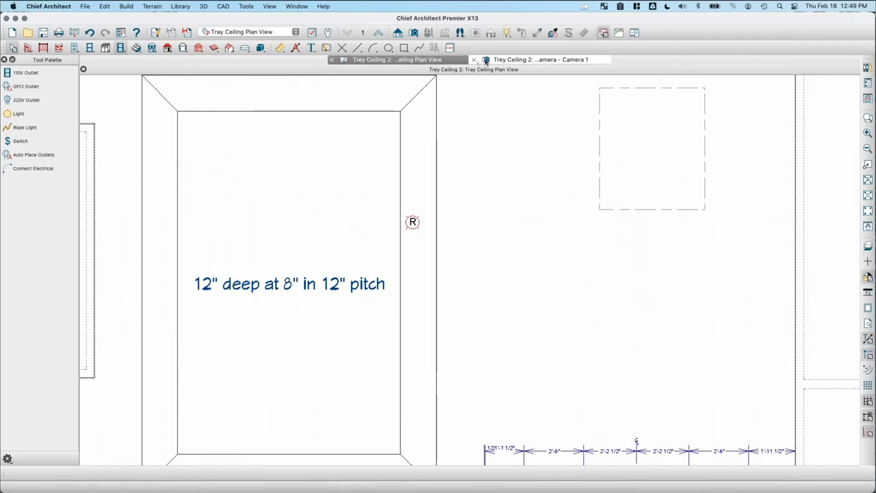
pyautogui.click(474, 60)
# Create a full camera view from the tray ceiling's upper-left corner and examine the recessed light on the sloped ceiling.
pyautogui.click(414, 32)
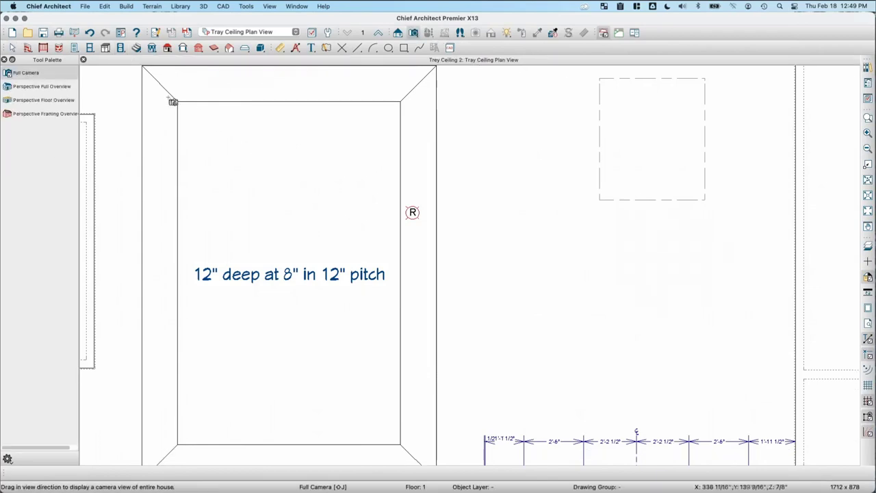
pyautogui.moveTo(173, 103); pyautogui.dragTo(224, 131)
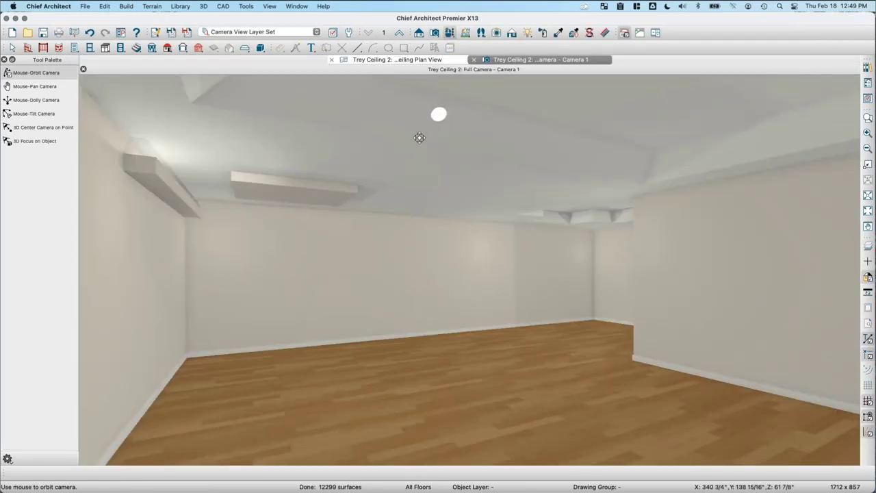
pyautogui.moveTo(419, 135); pyautogui.dragTo(228, 165)
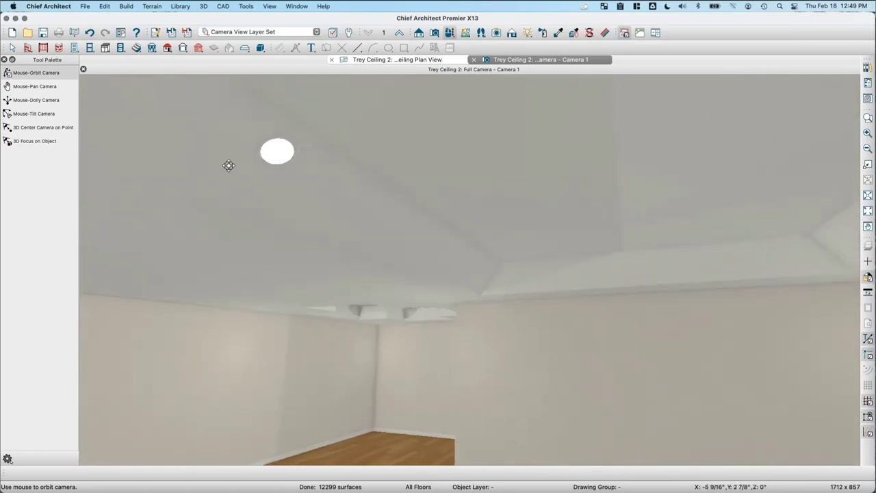
pyautogui.moveTo(415, 182); pyautogui.dragTo(447, 198)
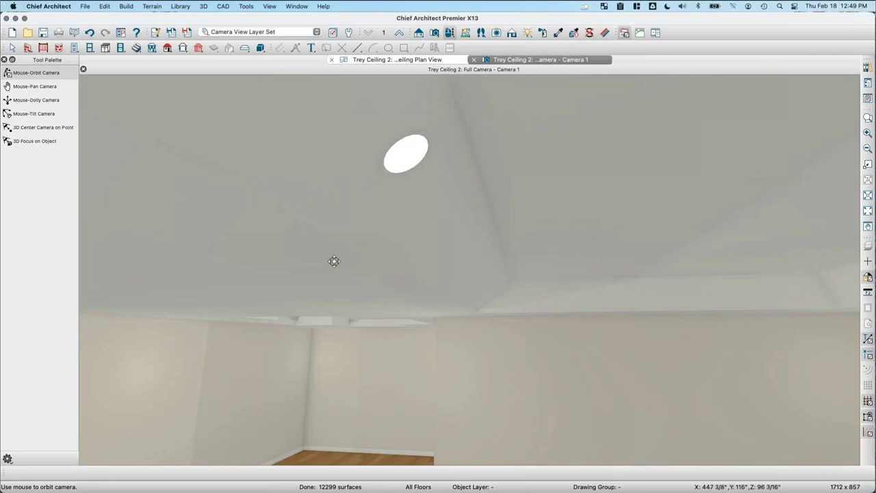
# Check the recessed light's general specification, close the camera view, and return to the tray ceiling room in plan.
pyautogui.click(403, 162)
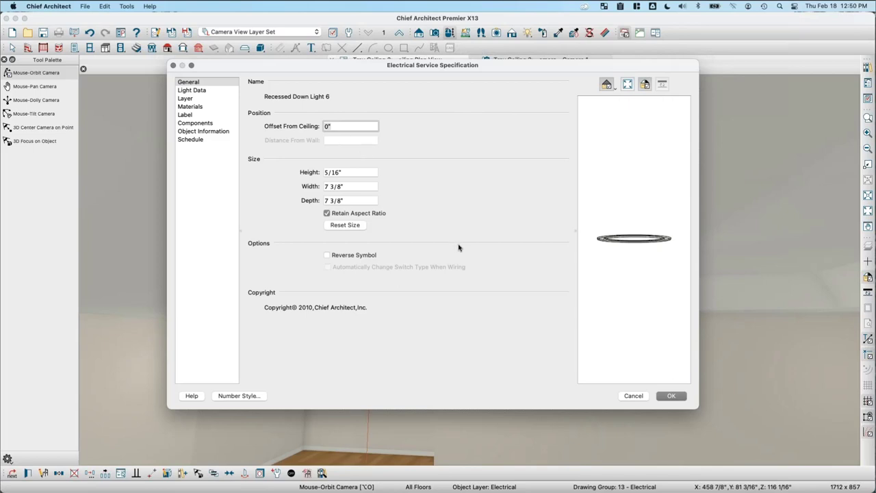
pyautogui.click(669, 396)
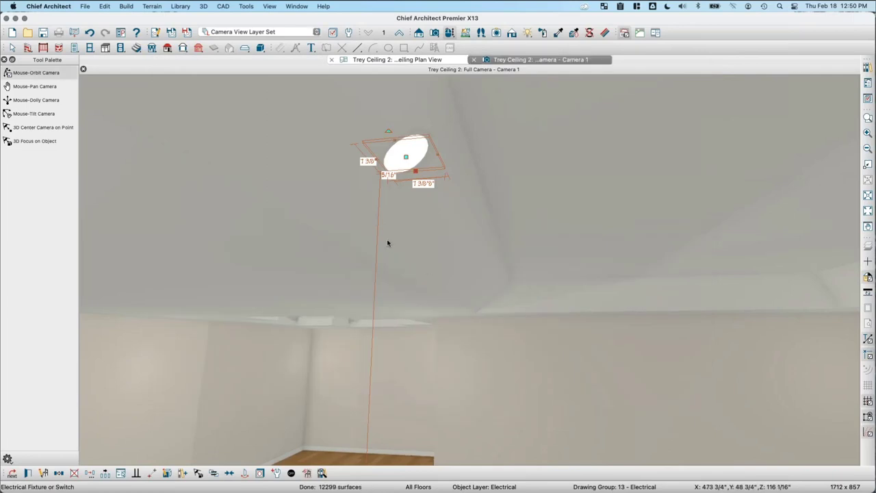
pyautogui.press('Escape')
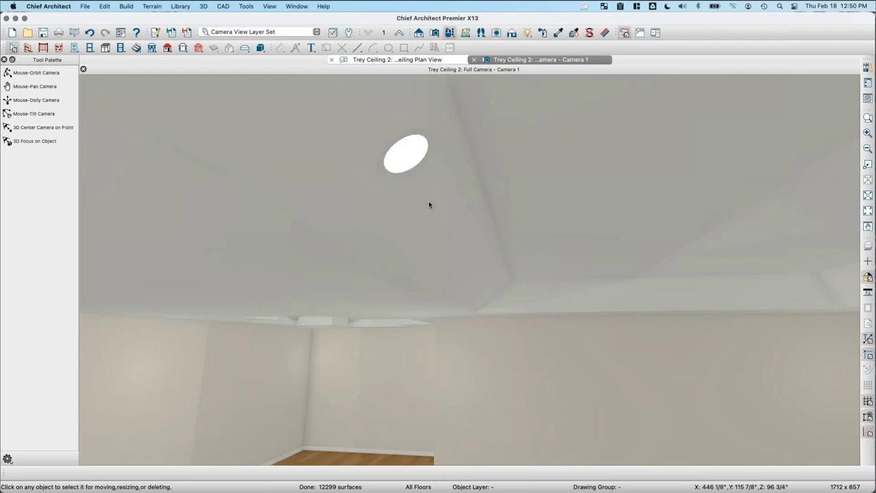
pyautogui.click(474, 60)
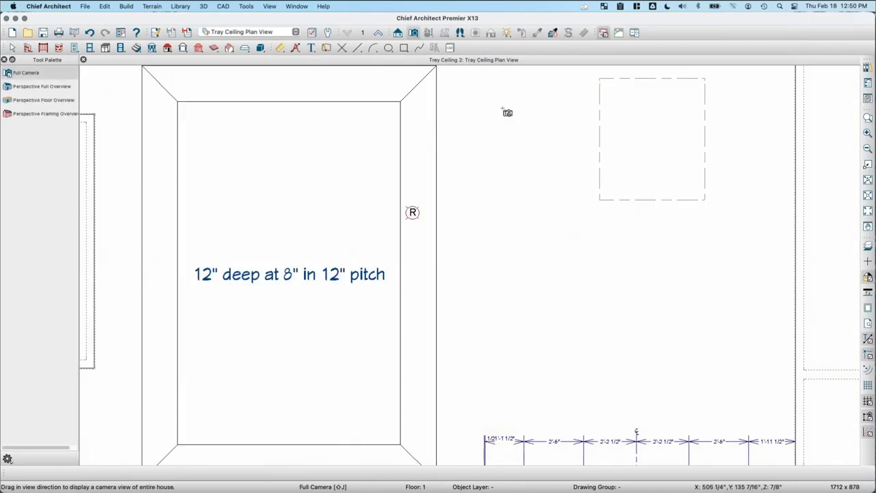
pyautogui.scroll(-4, 453, 253)
pyautogui.scroll(-1, 458, 256)
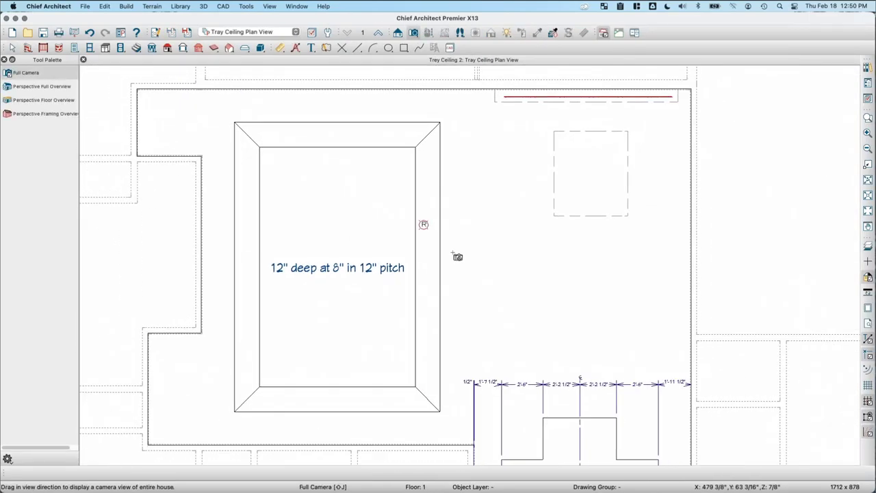
pyautogui.press('space')
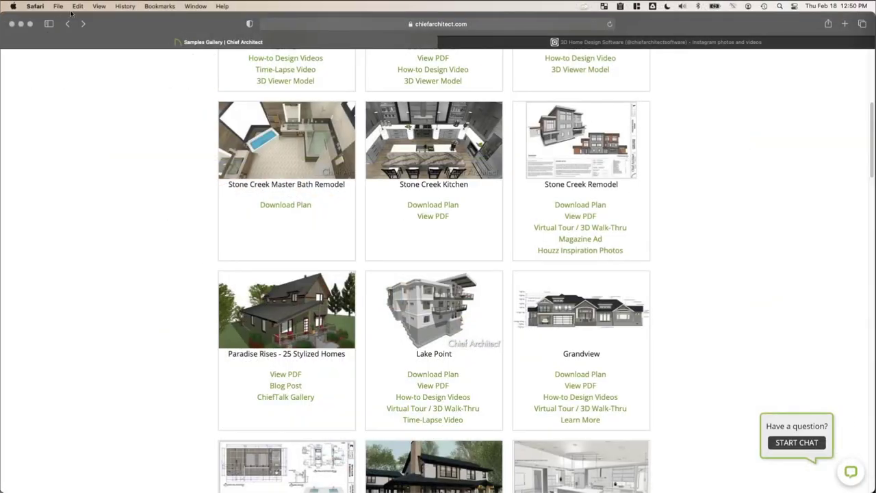
# Switch to Safari, review the webinars on the Events, Tradeshows & Training page, and open Chief Architect's Instagram profile.
pyautogui.click(68, 24)
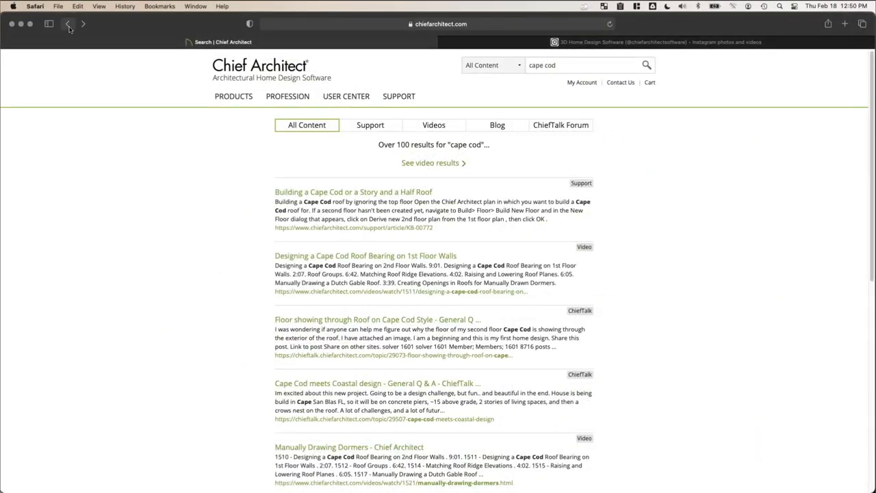
pyautogui.click(68, 23)
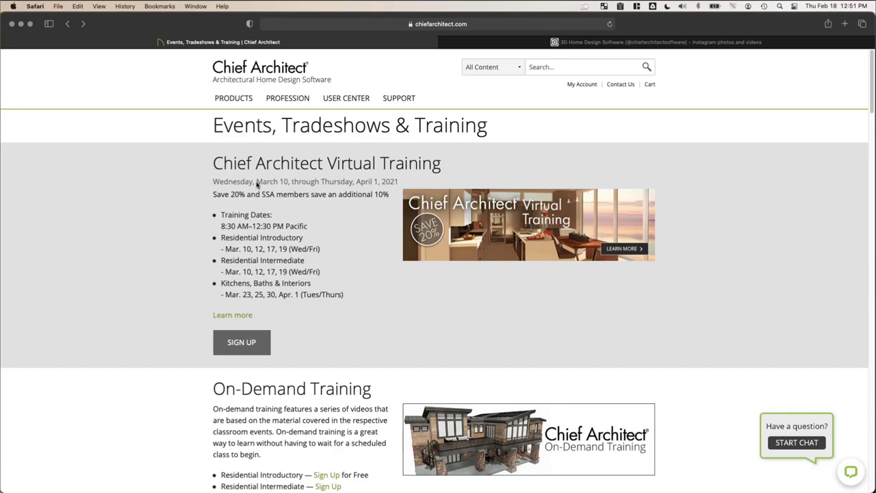
pyautogui.scroll(-5, 258, 184)
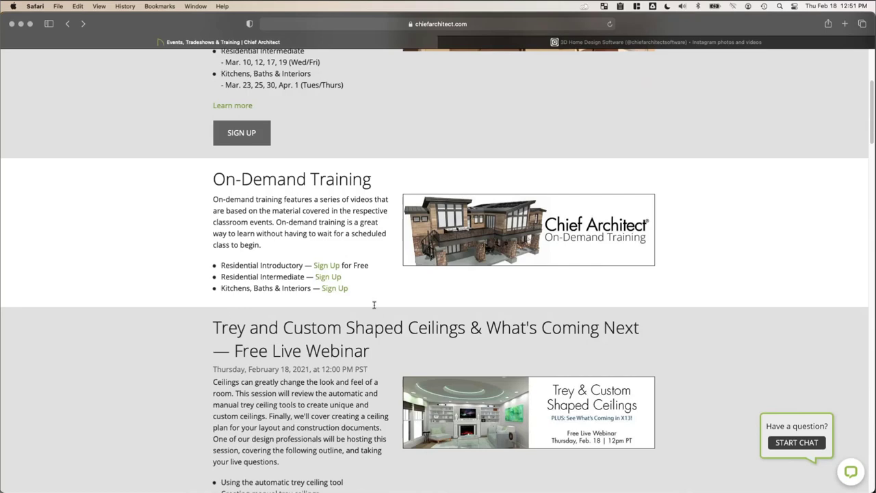
pyautogui.scroll(-3, 157, 351)
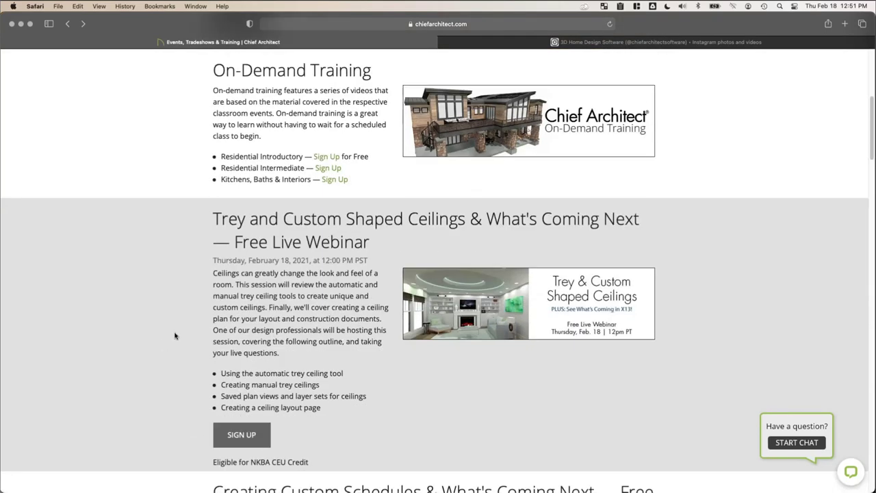
pyautogui.scroll(-8, 175, 335)
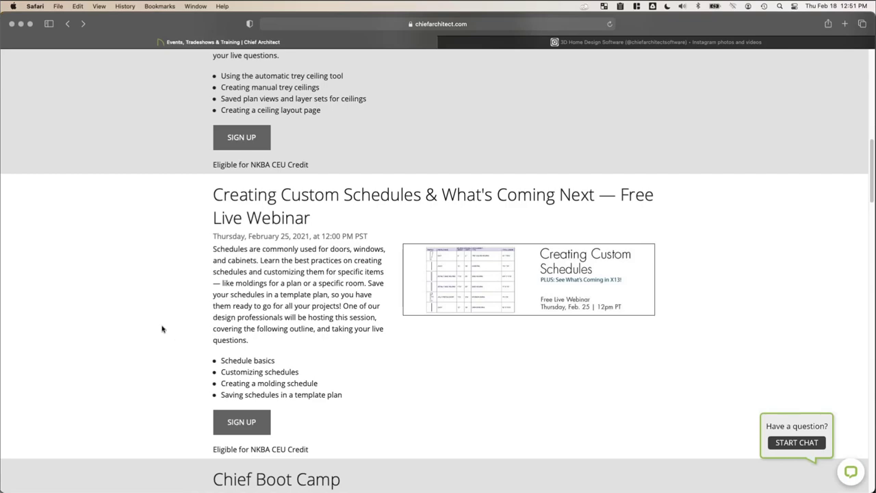
pyautogui.scroll(-8, 162, 329)
pyautogui.scroll(-10, 162, 330)
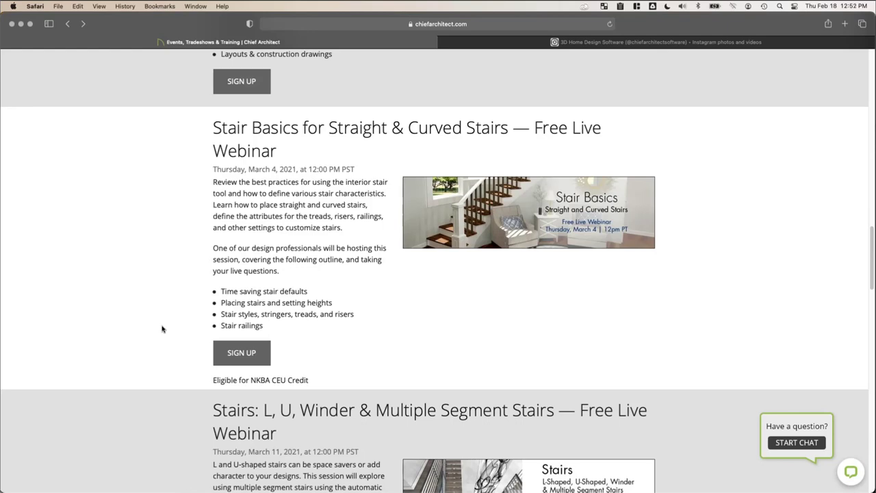
pyautogui.click(554, 43)
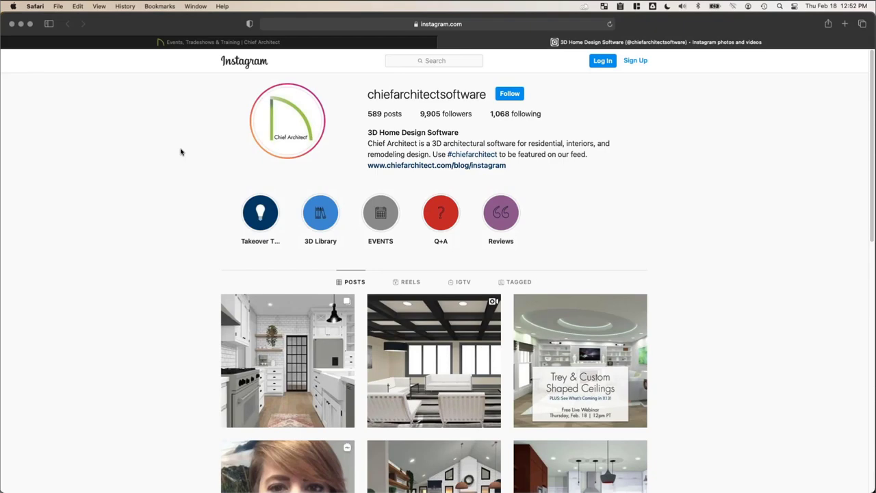